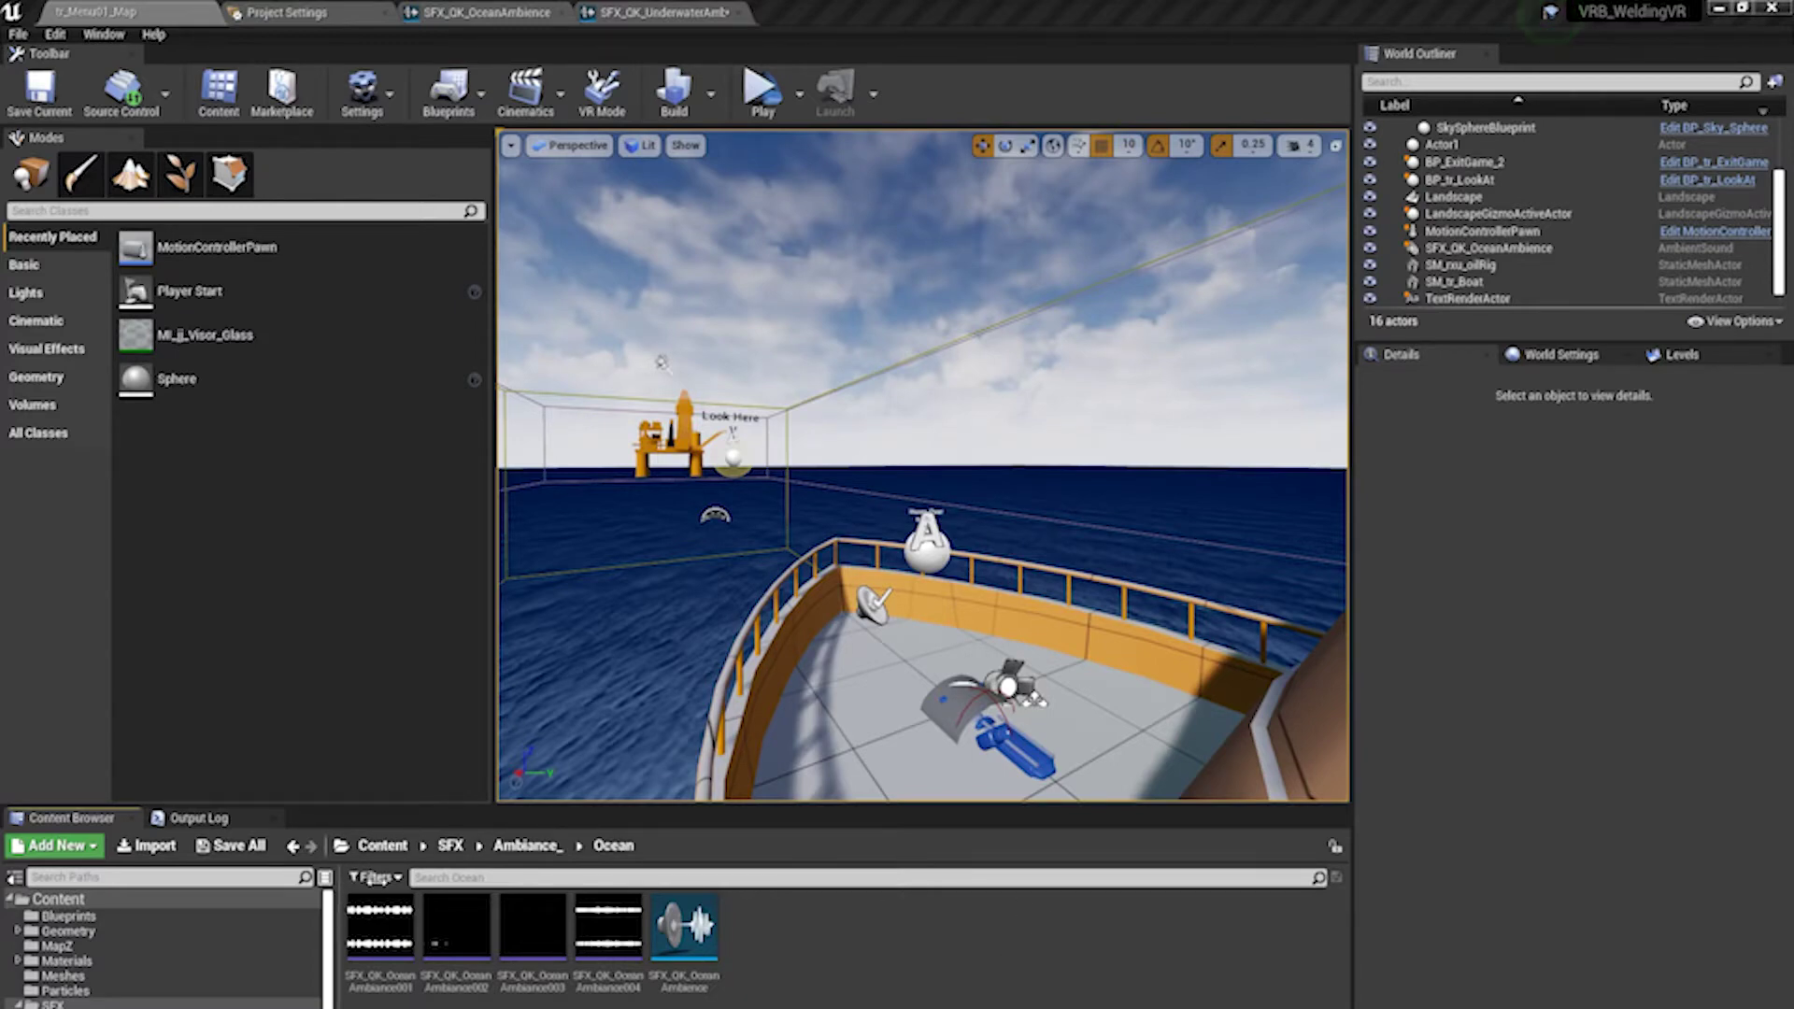
pyautogui.click(387, 939)
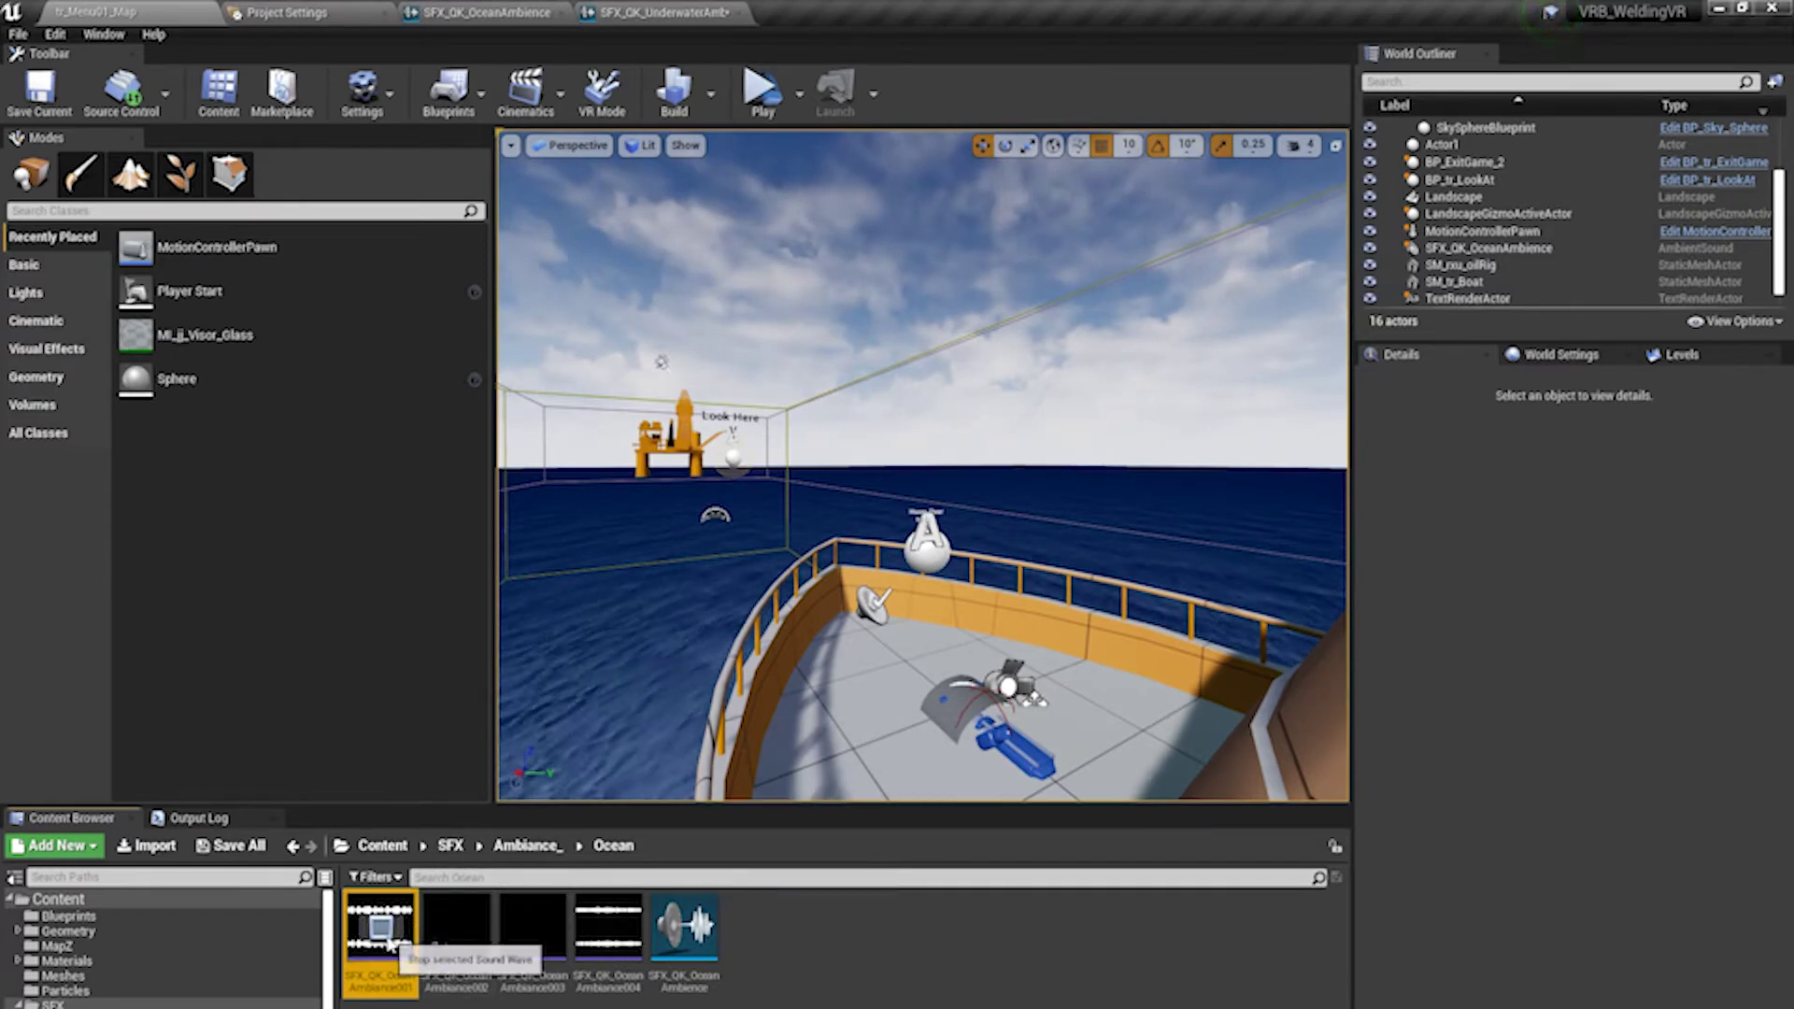
pyautogui.click(458, 927)
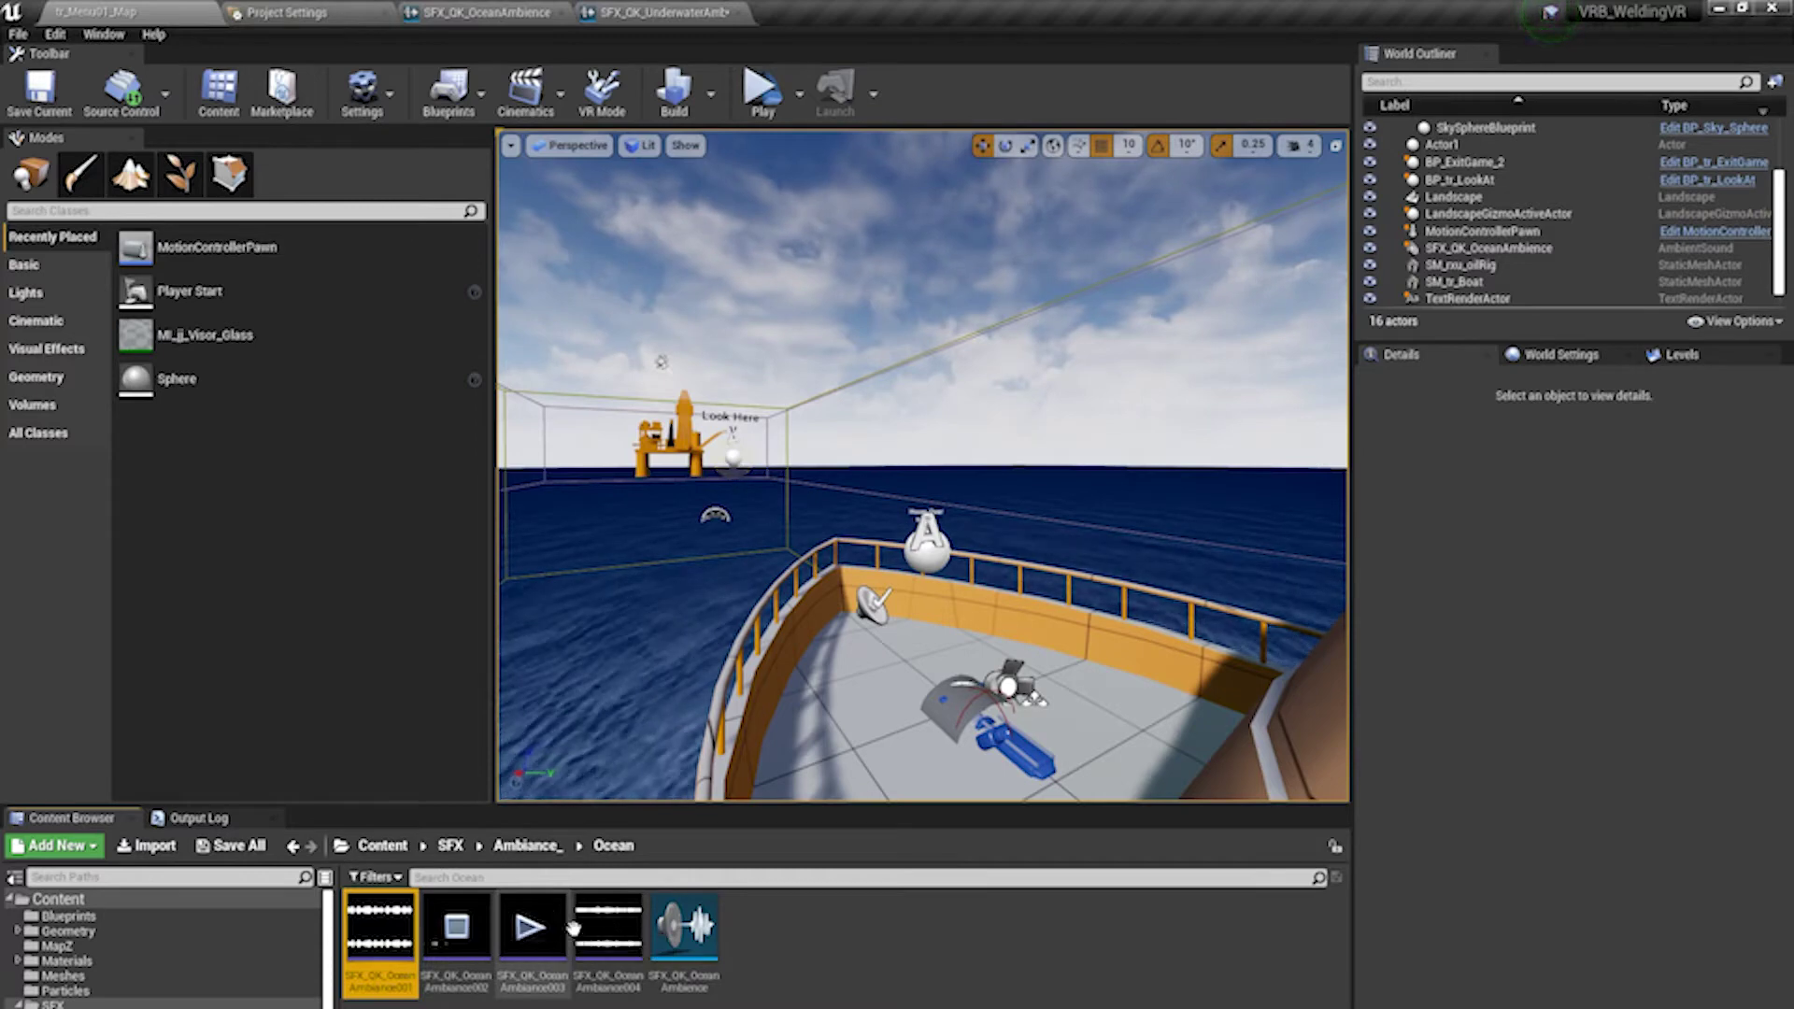
pyautogui.click(608, 925)
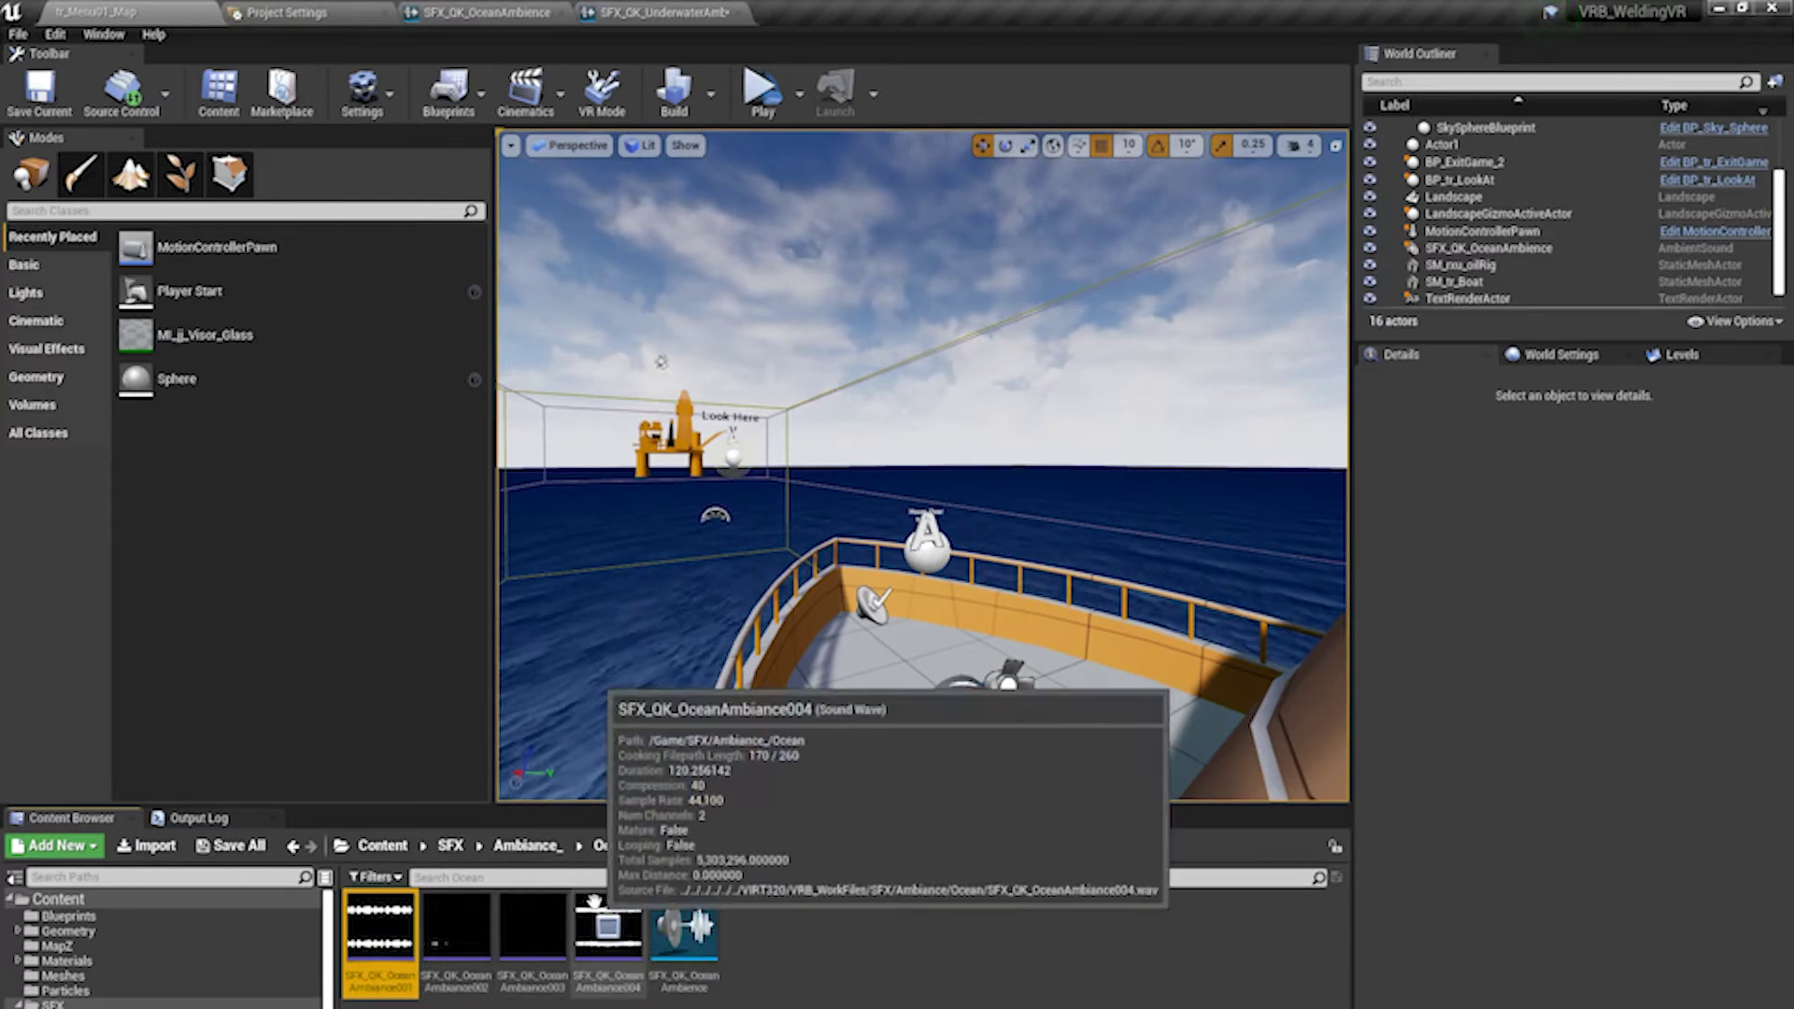
pyautogui.click(610, 951)
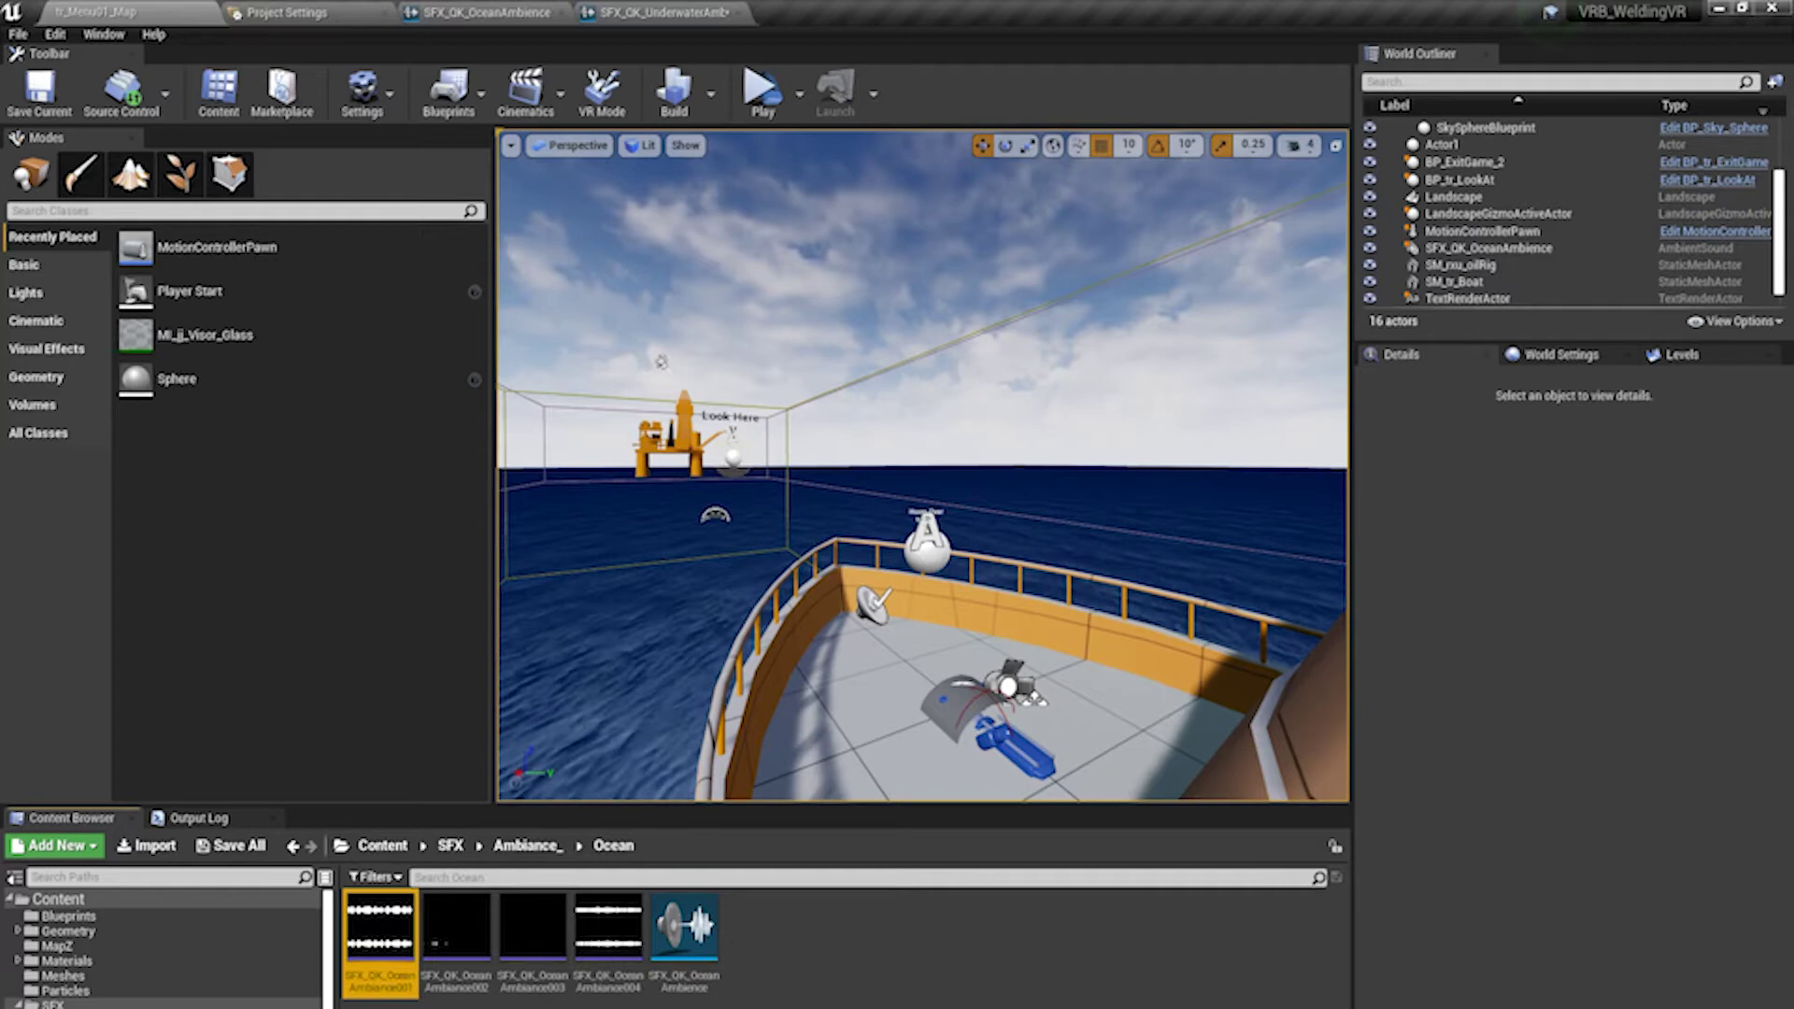
# - Create a new Sound Cue in the Ocean folder named SFX_QKSystemTest
pyautogui.rightClick(766, 956)
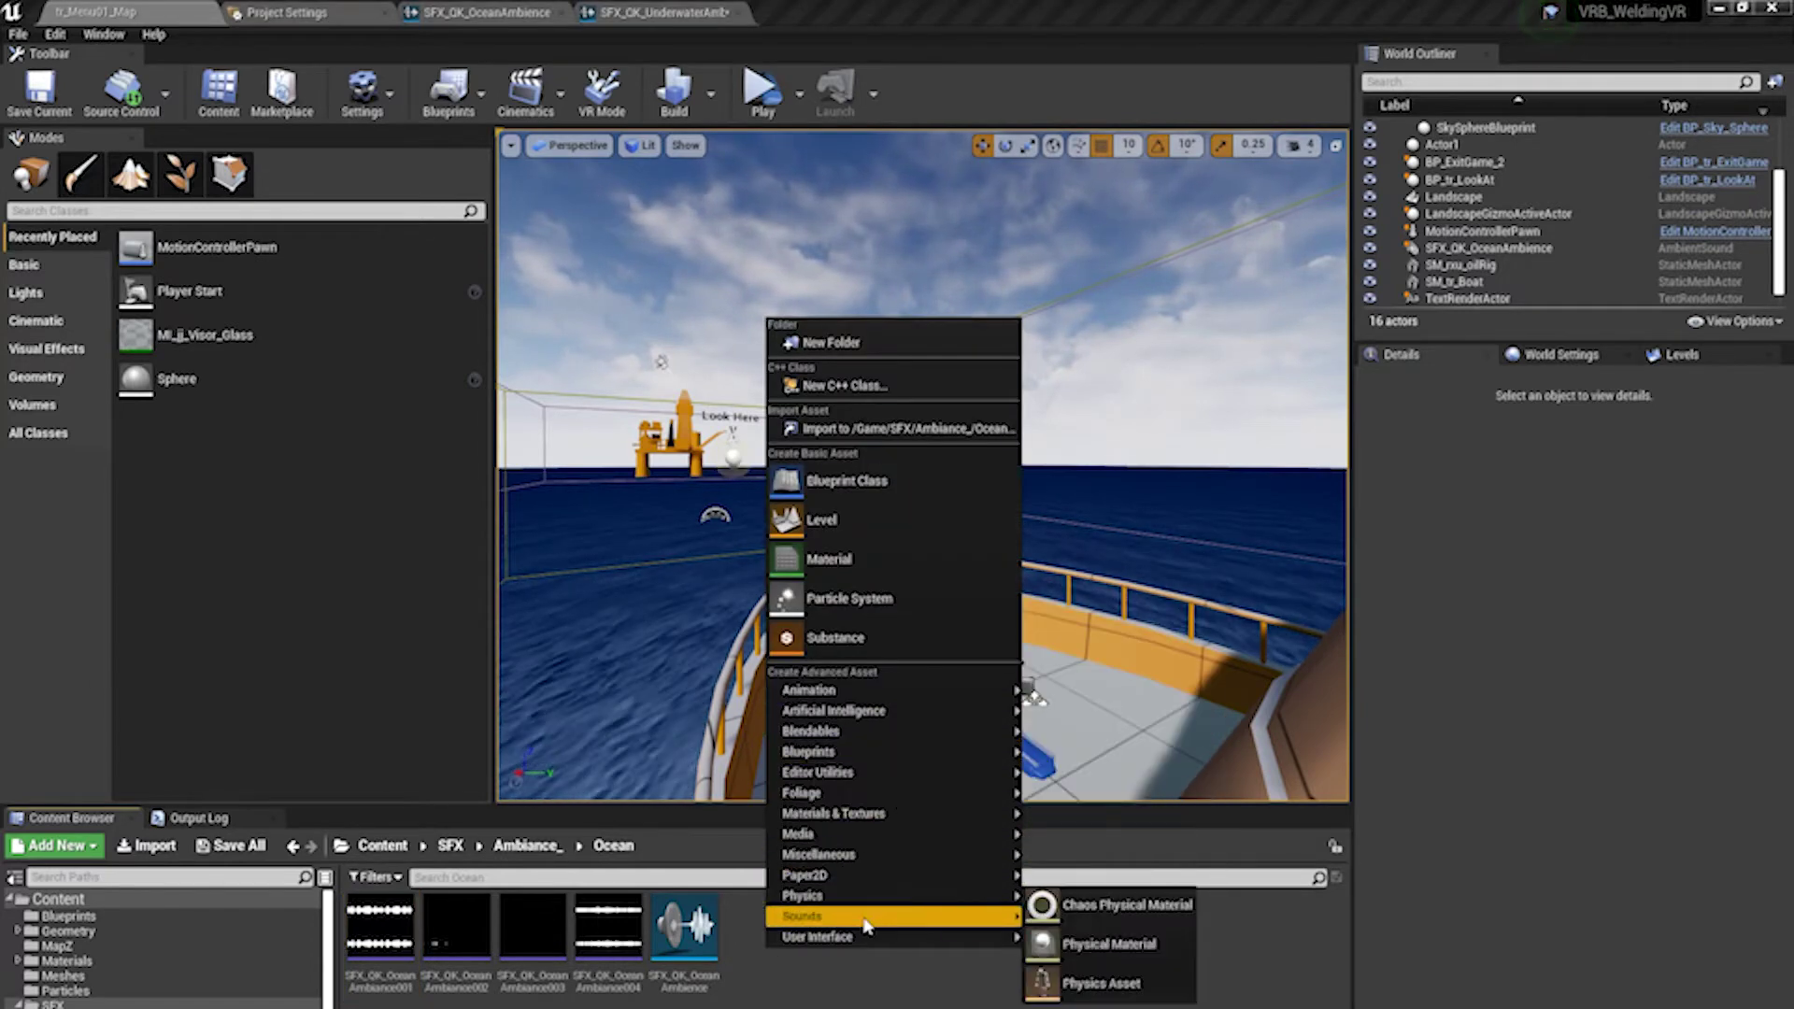
pyautogui.moveTo(869, 915)
pyautogui.click(1090, 917)
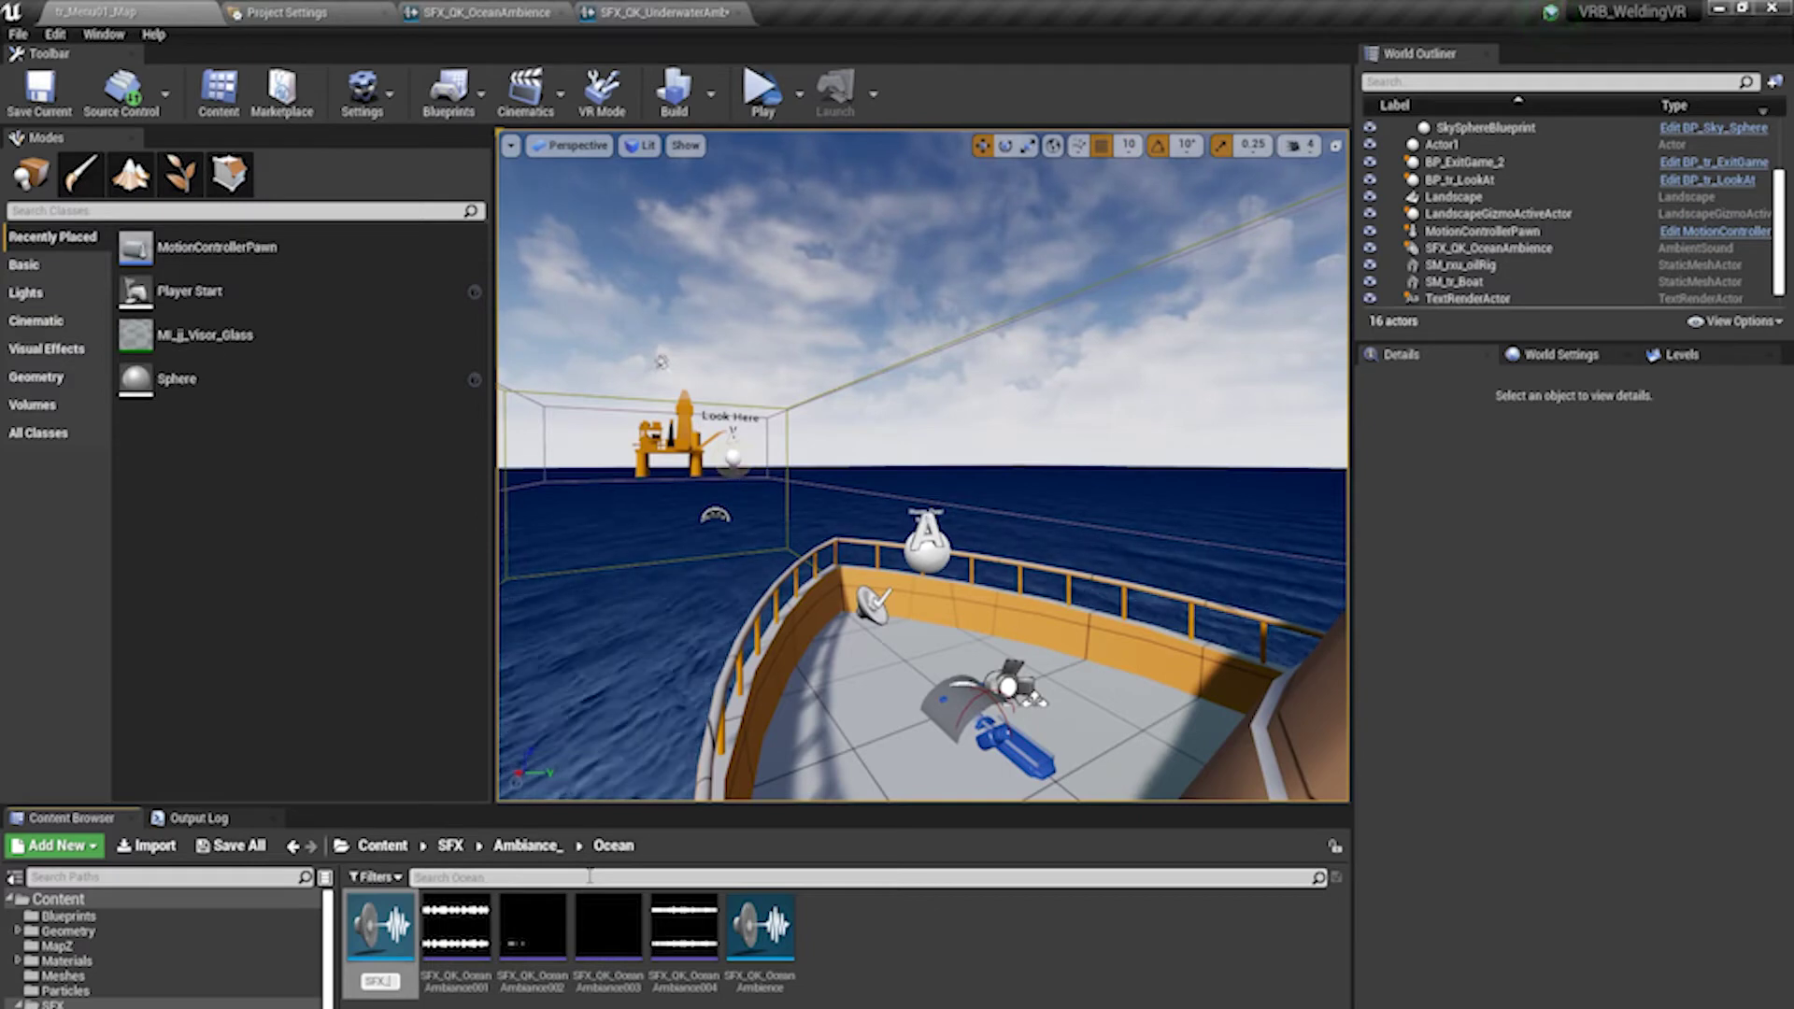
pyautogui.write('SFX_OK')
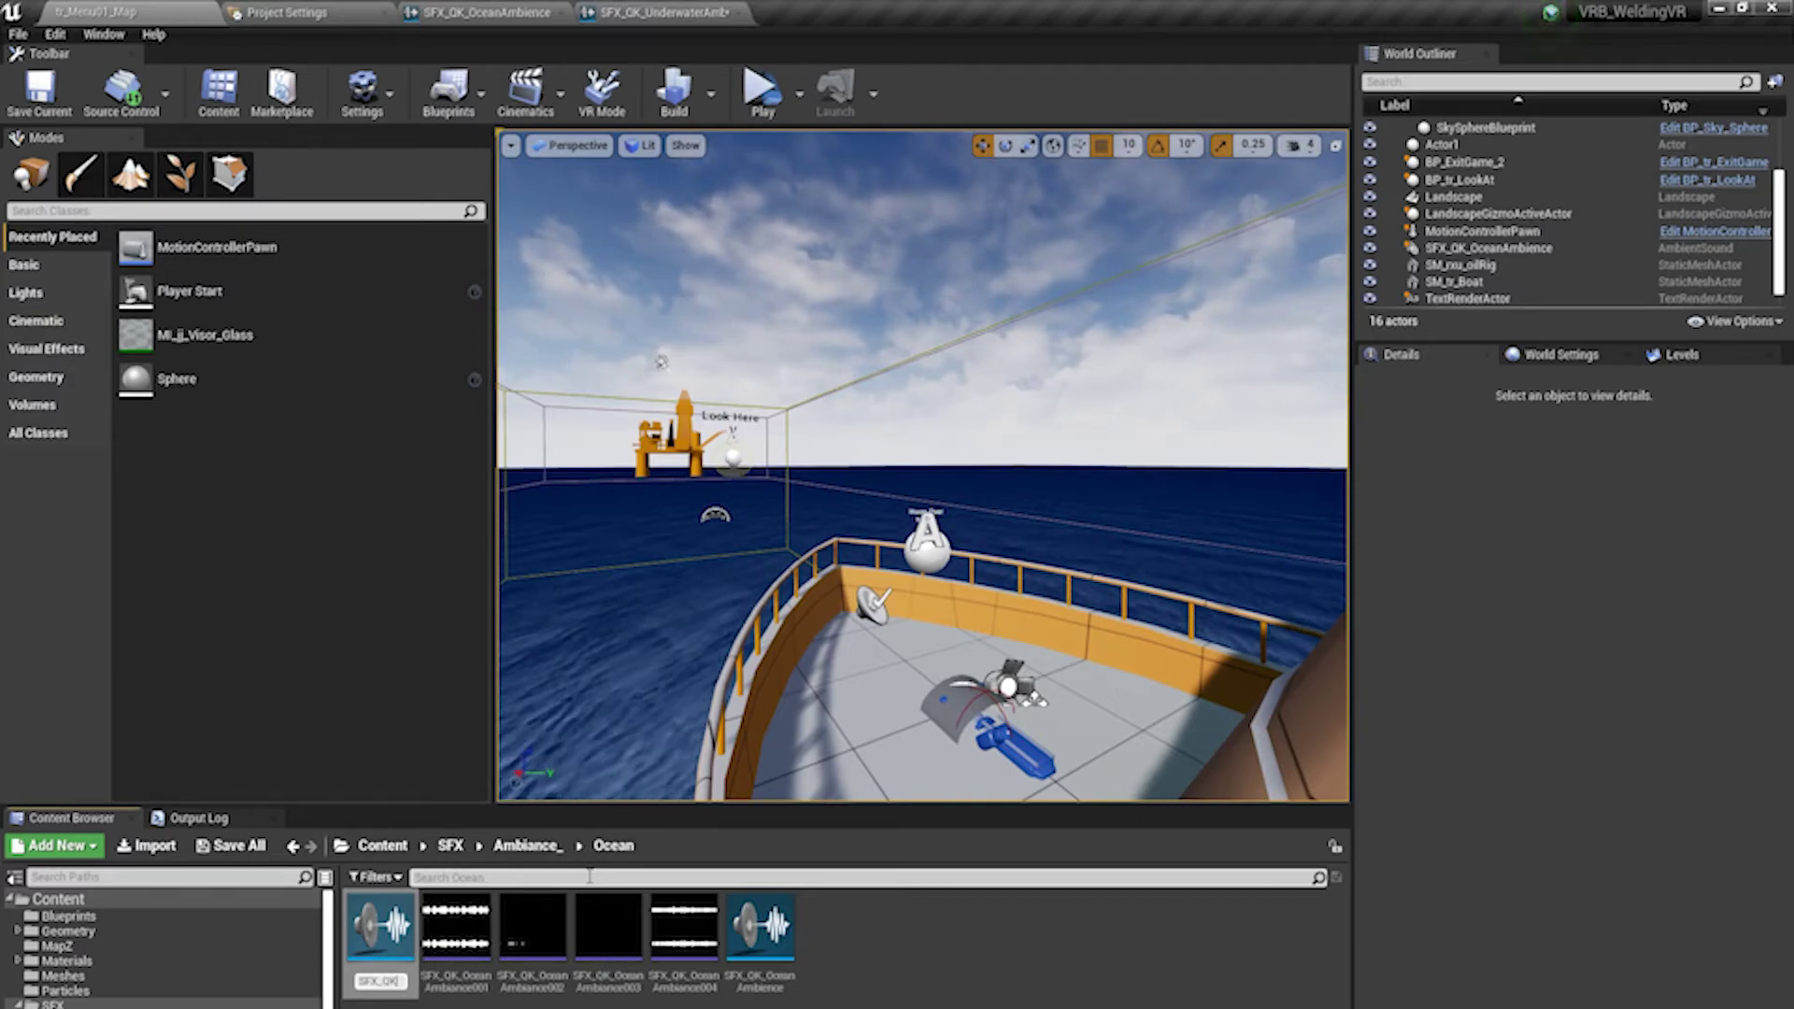
pyautogui.write('_WindSystem Test')
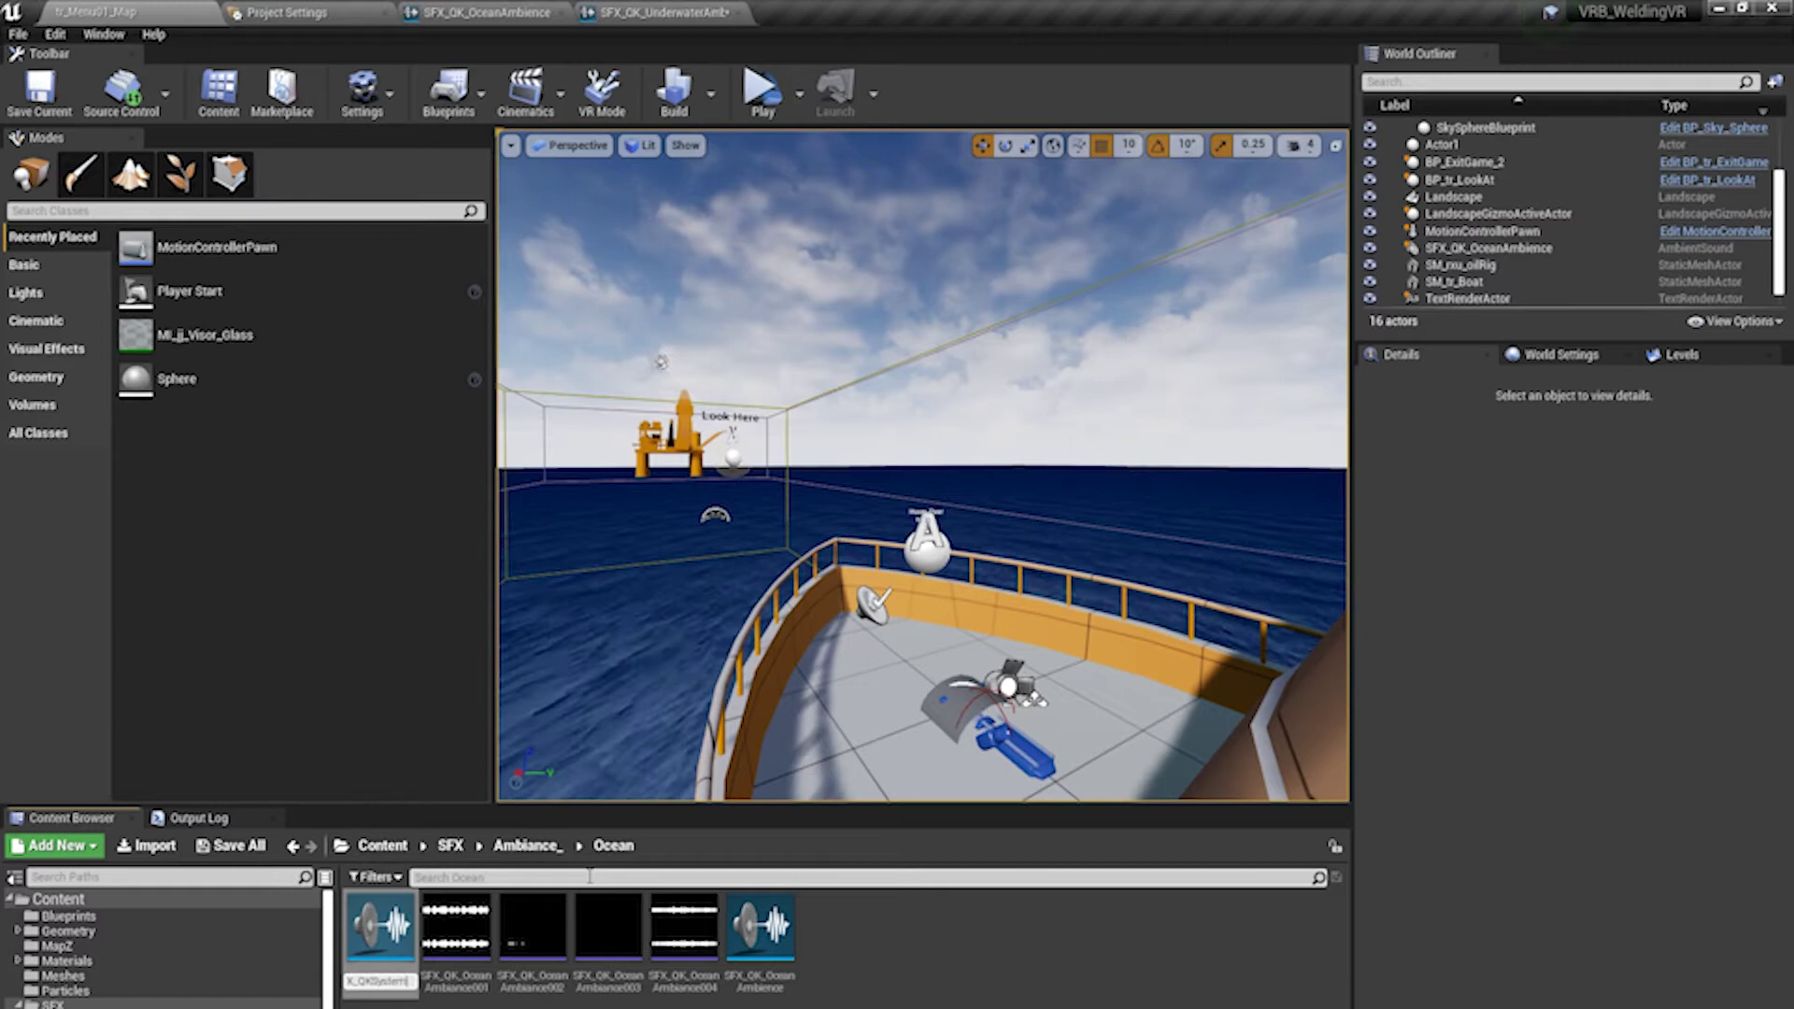
pyautogui.press('Return')
# - Apply a source control action to the new SFX_QKSystemTest cue
pyautogui.rightClick(431, 964)
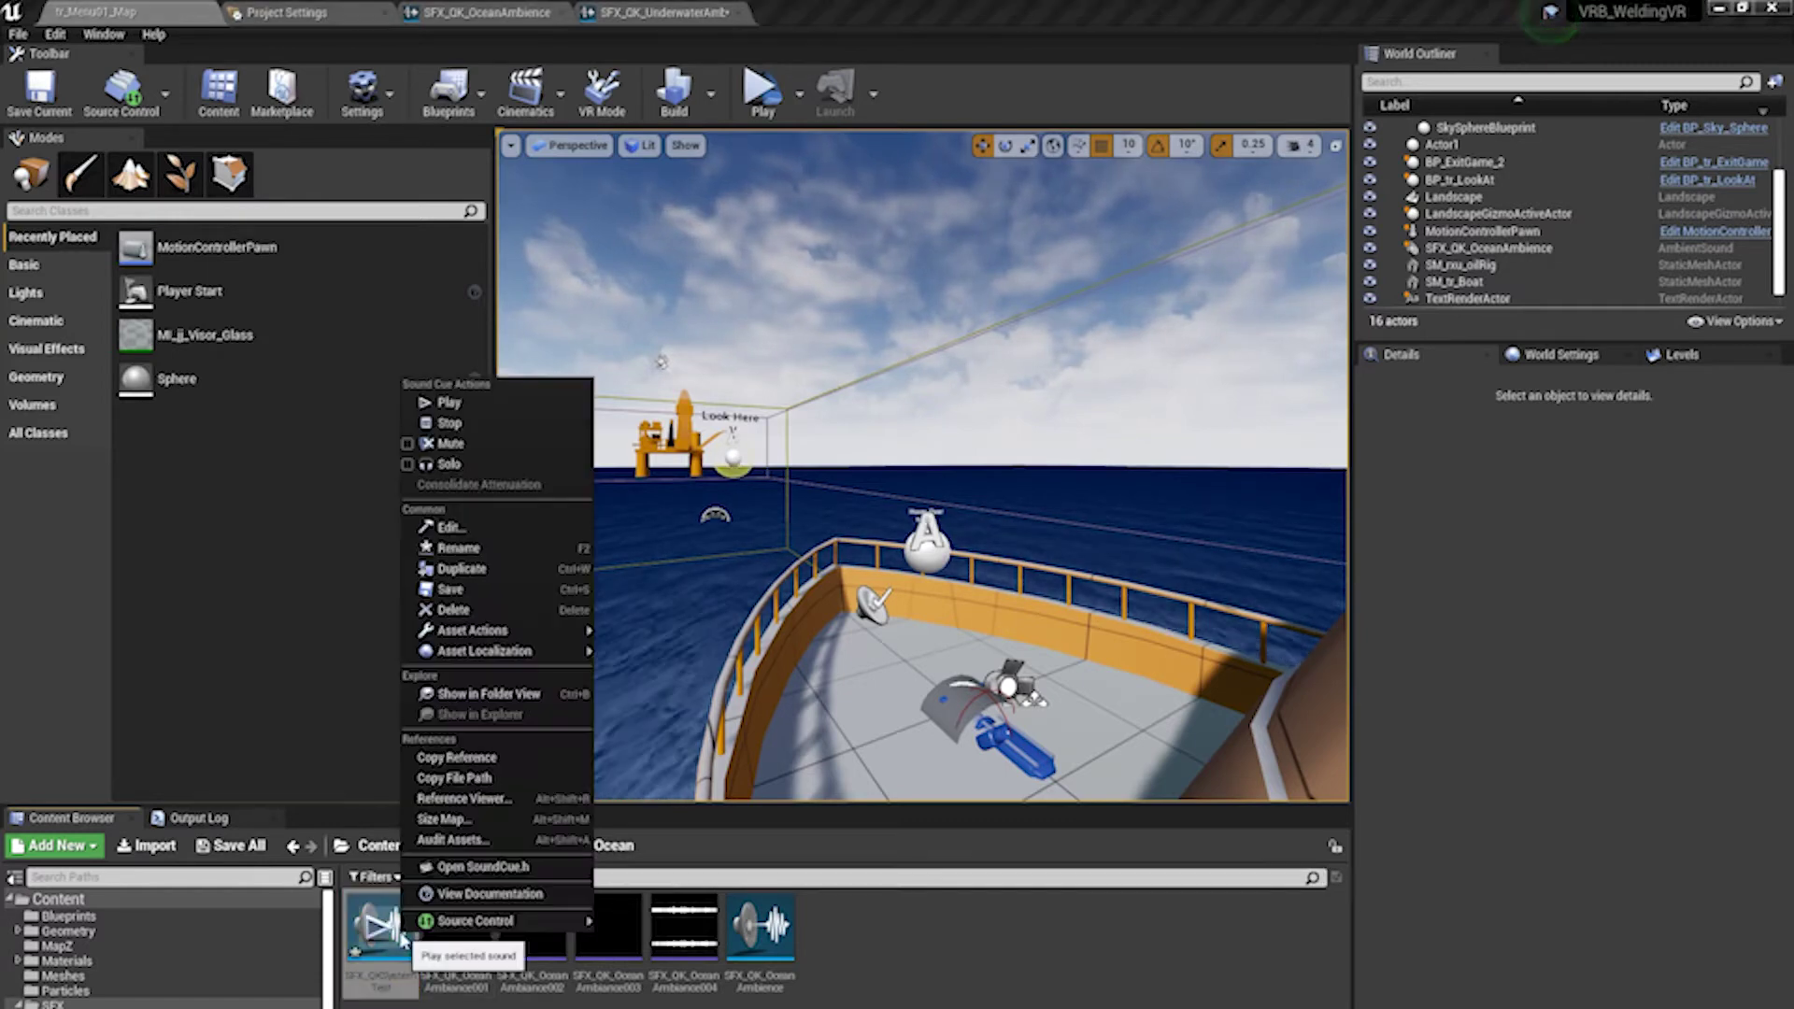
pyautogui.moveTo(448, 931)
pyautogui.click(659, 931)
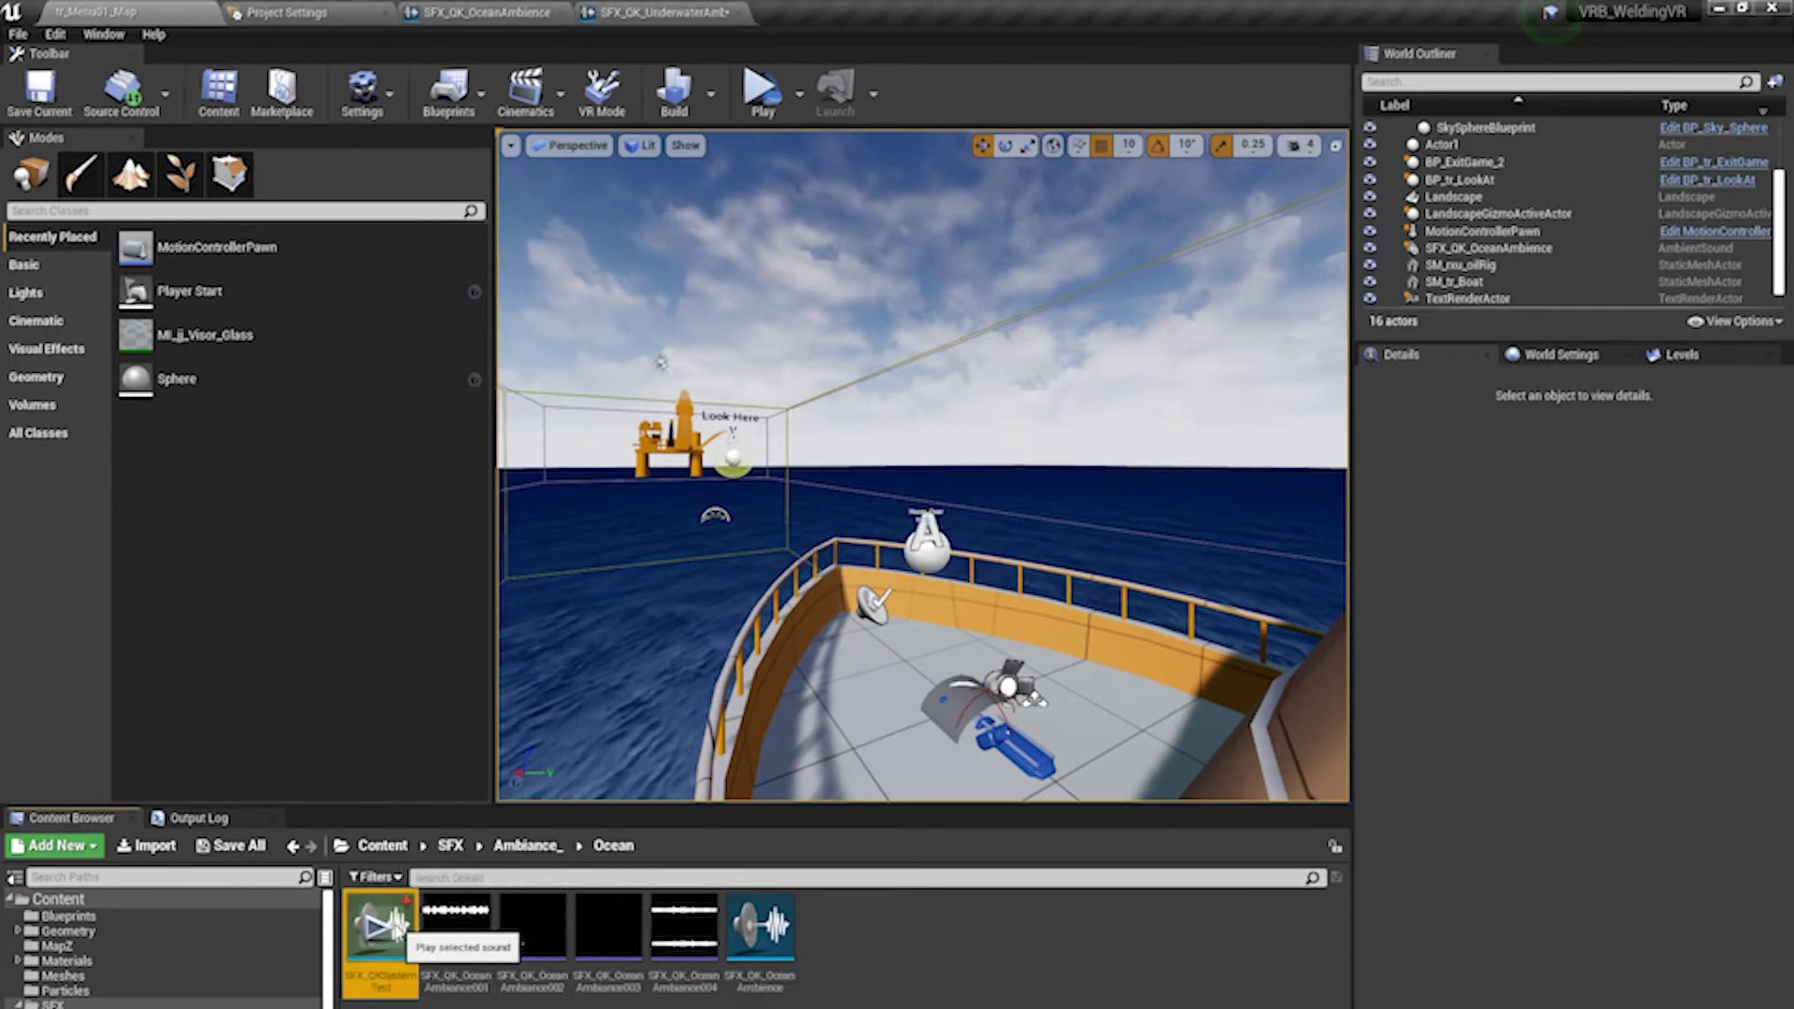
# - Open SFX_QKSystemTest in the Sound Cue editor and move its Output node up and right
pyautogui.doubleClick(380, 930)
pyautogui.moveTo(1028, 601); pyautogui.dragTo(1175, 458)
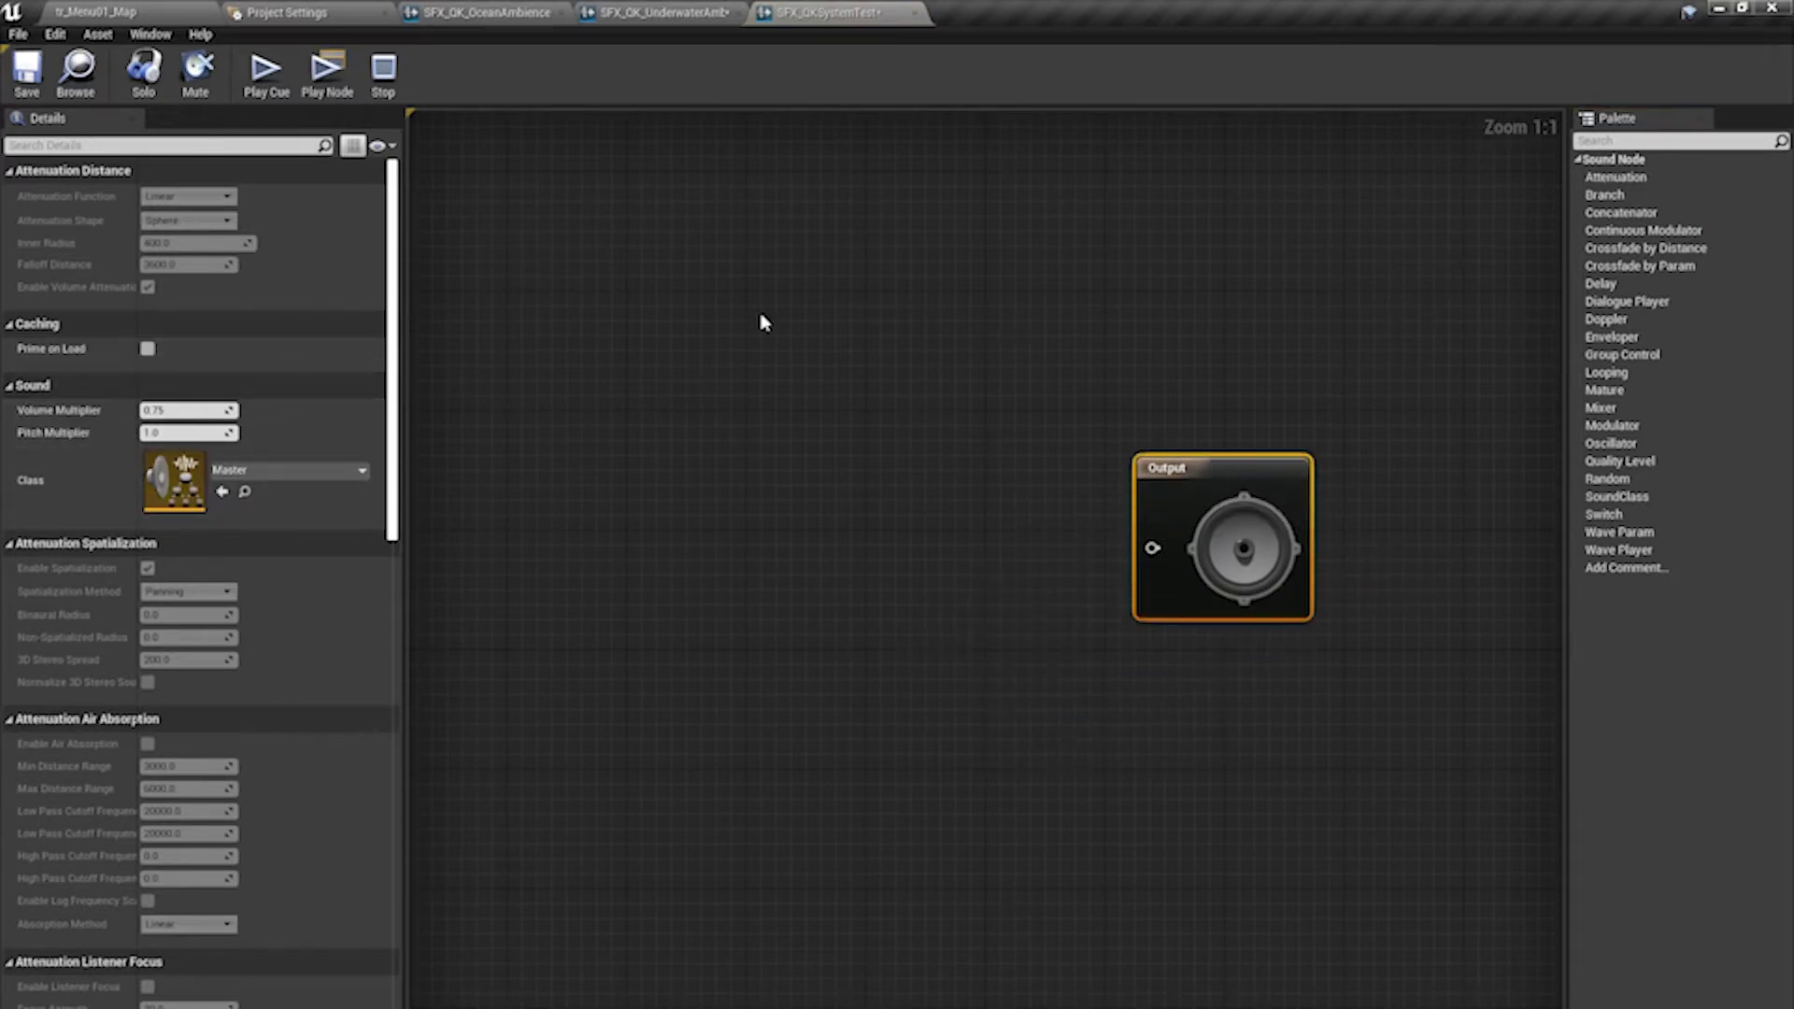
pyautogui.scroll(-15, 226, 344)
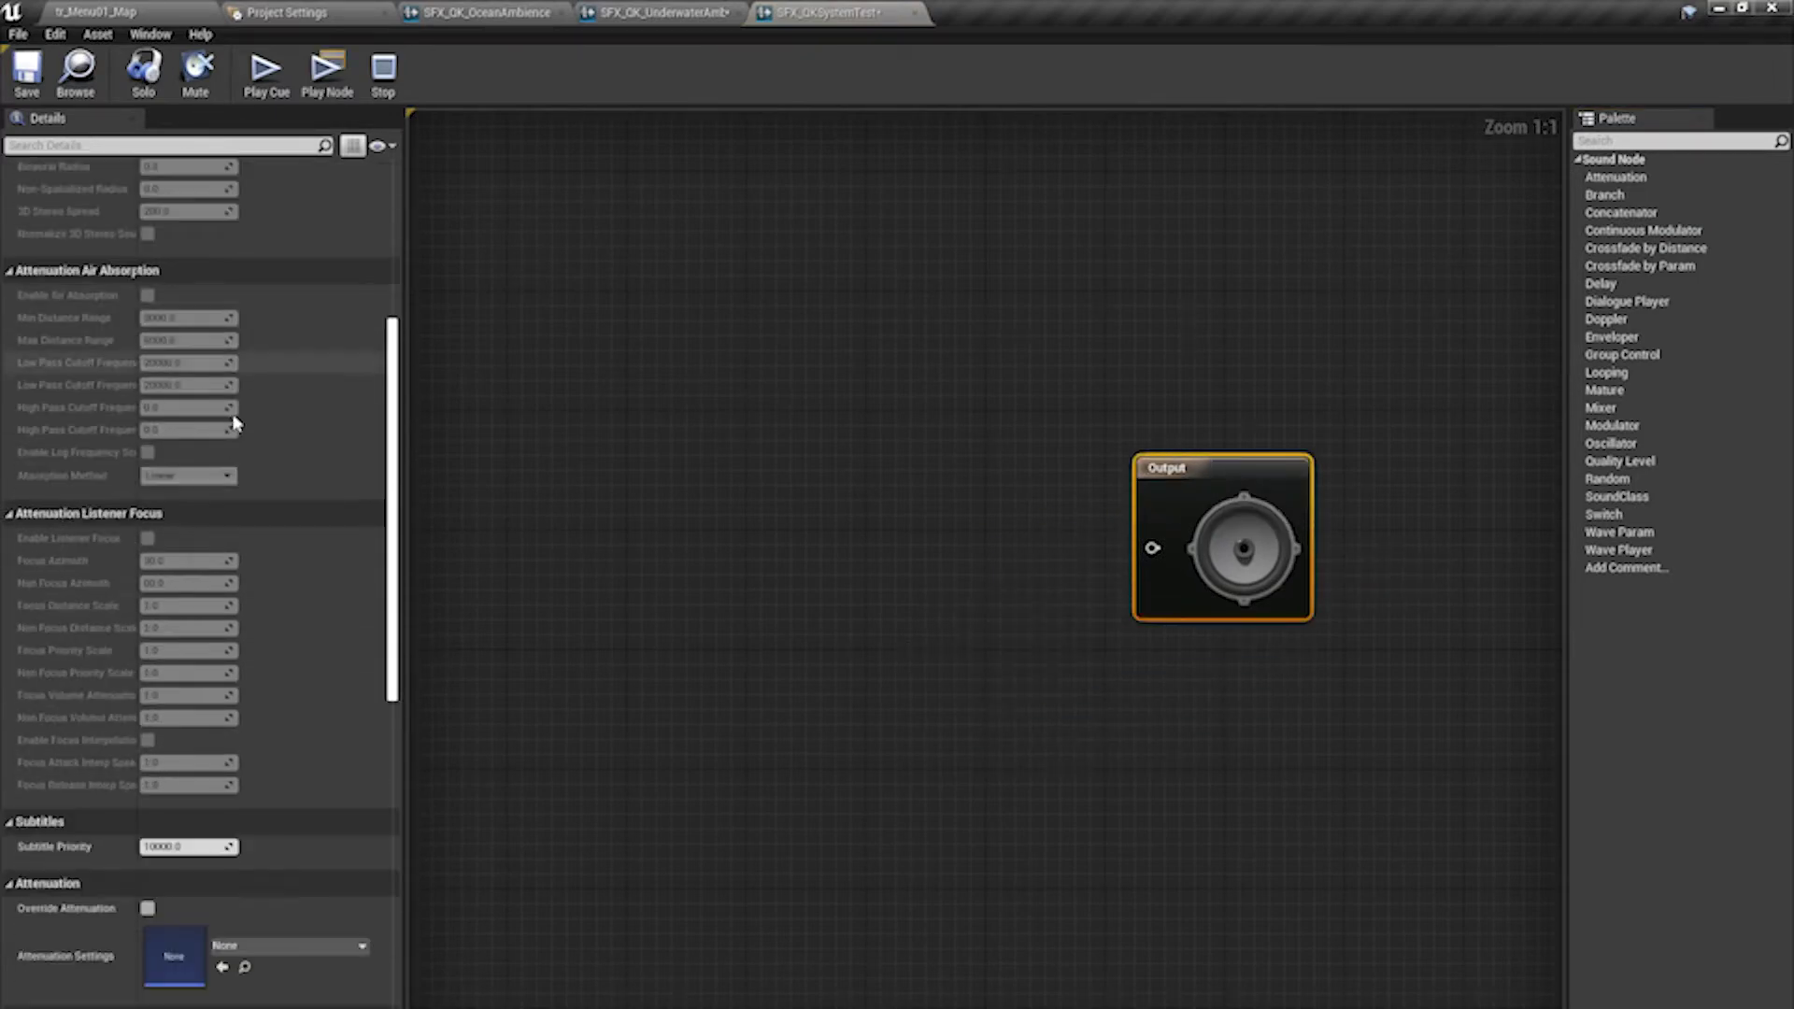
pyautogui.scroll(-5, 233, 659)
pyautogui.scroll(10, 229, 677)
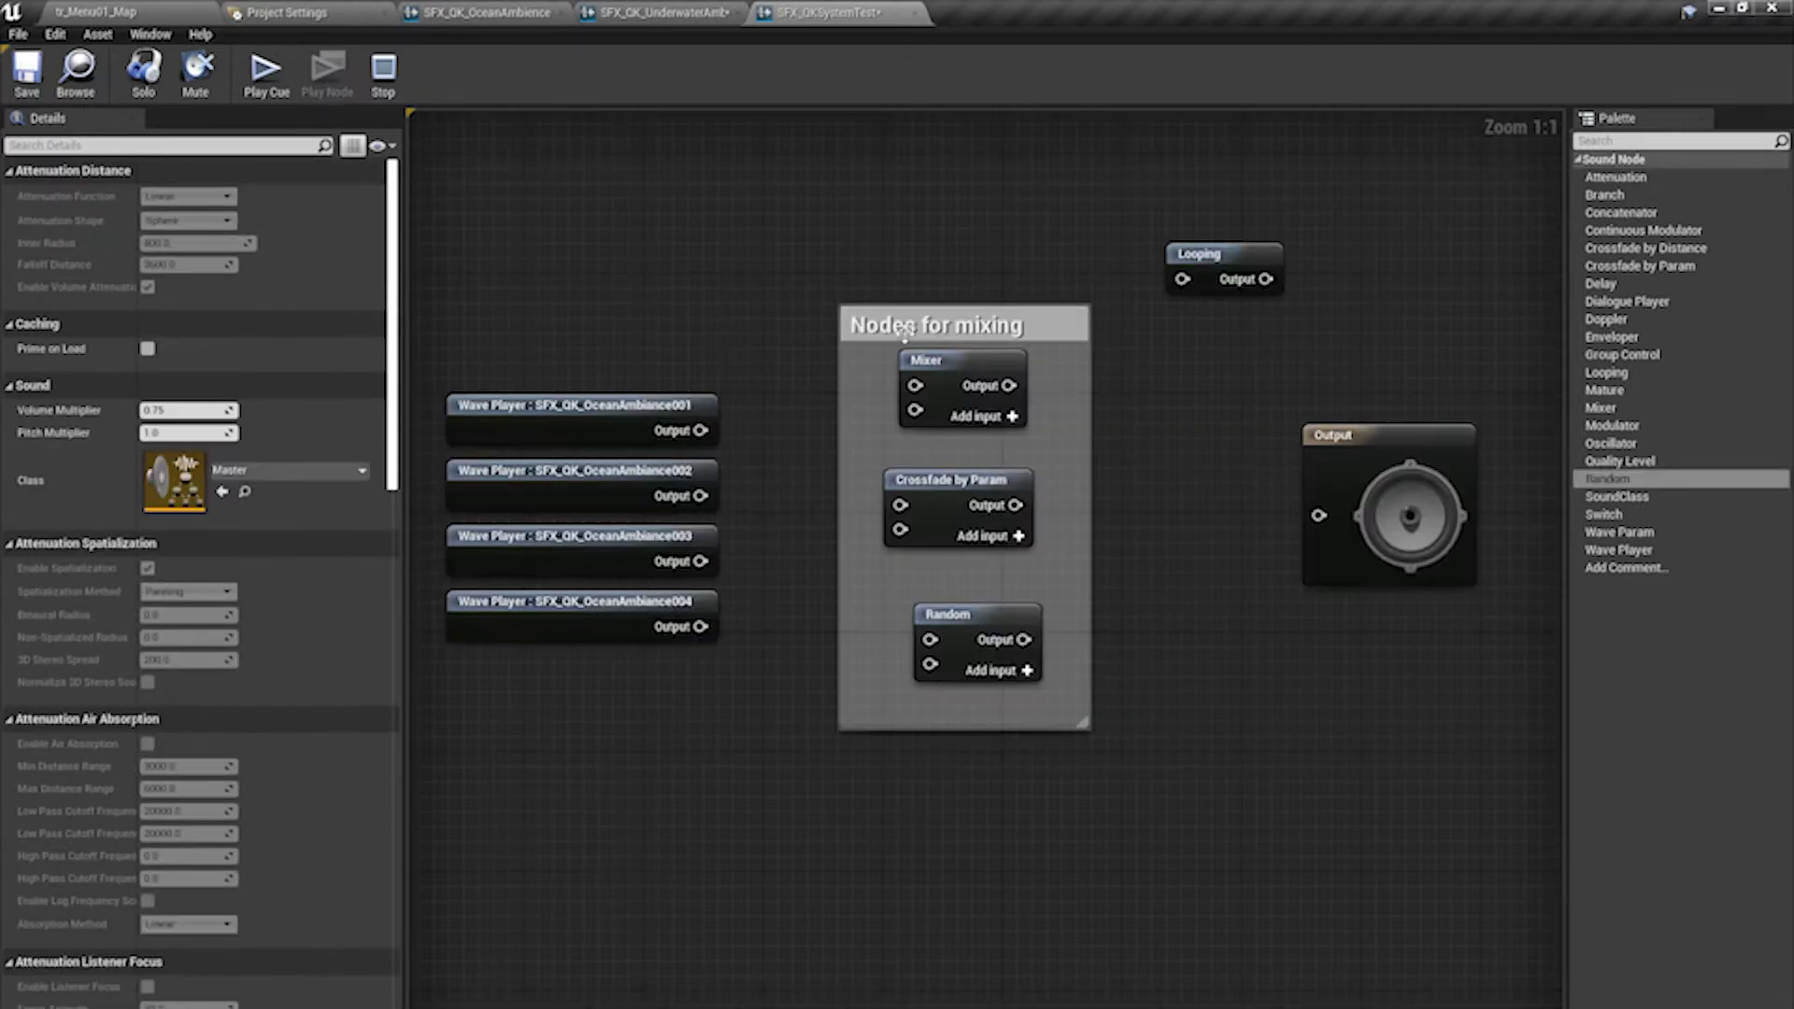
# - Select the four Wave Players, then the Mixer, Crossfade by Param, Random and Looping nodes
pyautogui.moveTo(604, 309); pyautogui.dragTo(528, 808)
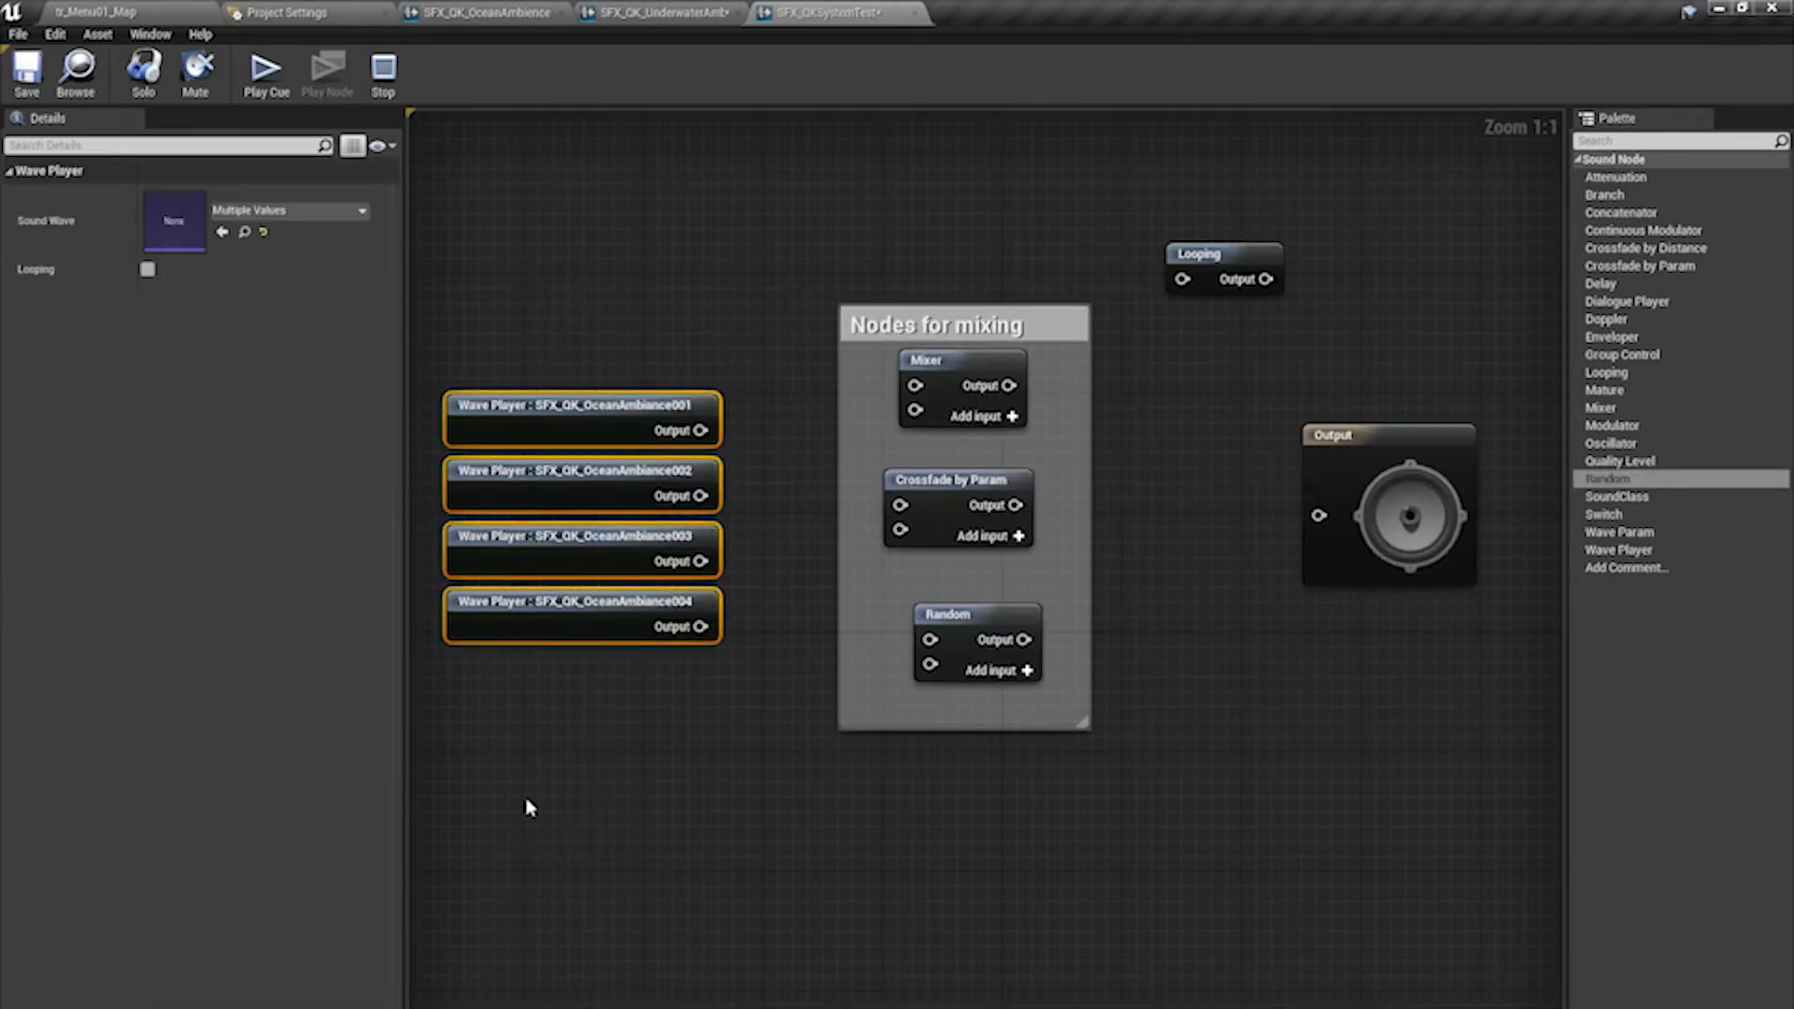
pyautogui.moveTo(871, 388); pyautogui.dragTo(1028, 780)
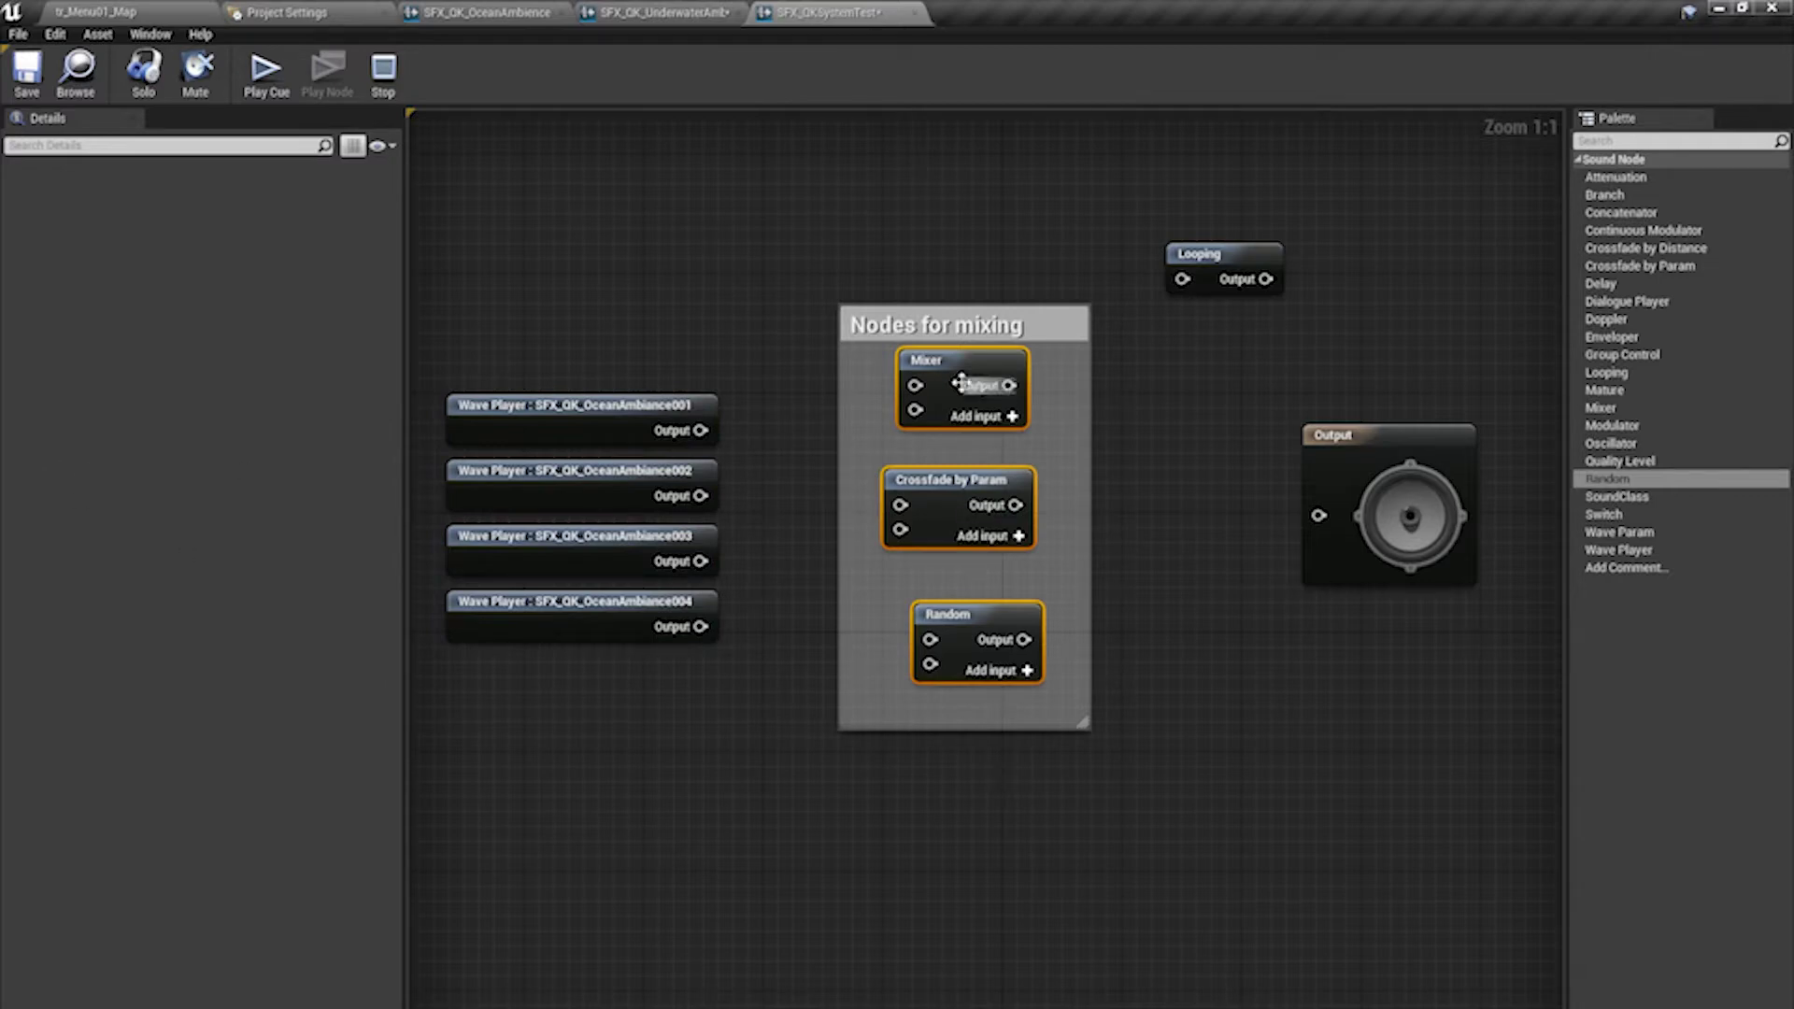
pyautogui.moveTo(1257, 254)
pyautogui.mouseDown()
pyautogui.moveTo(1443, 292)
pyautogui.moveTo(1274, 269)
pyautogui.mouseUp()
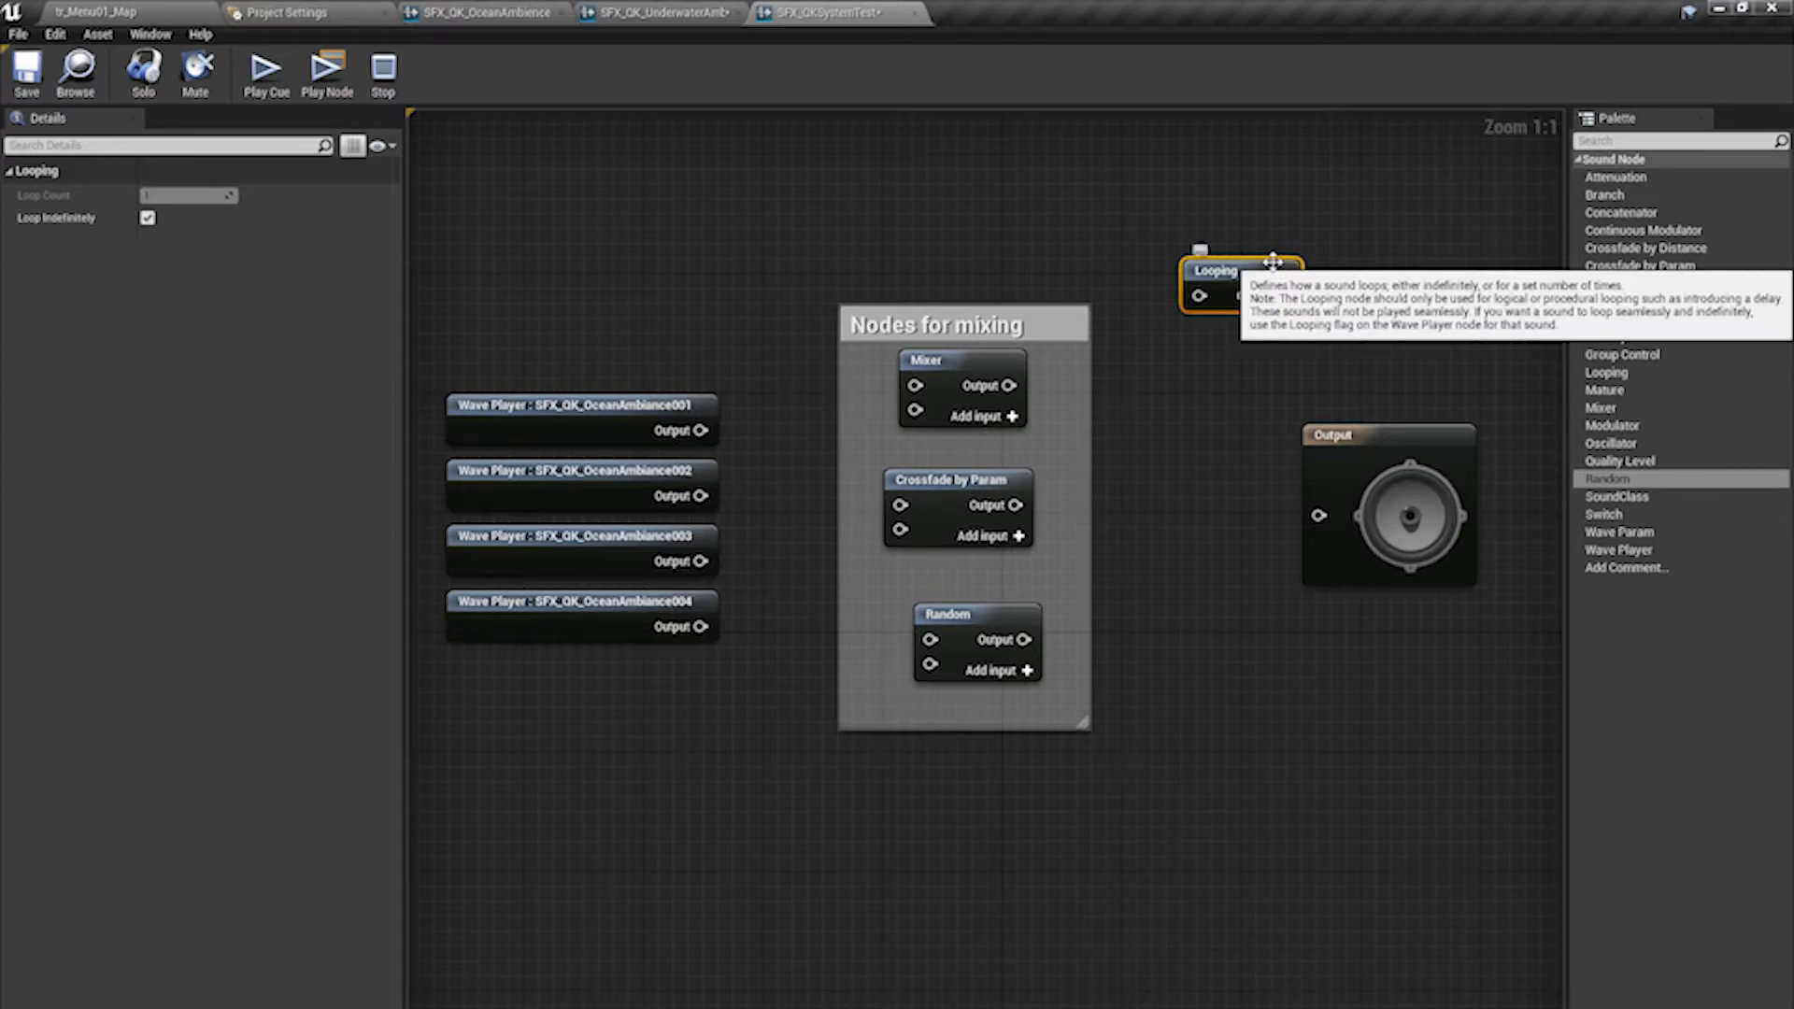
# - Wire ocean waves 001 and 002 into the Mixer's first two inputs and the Mixer into Output
pyautogui.click(566, 407)
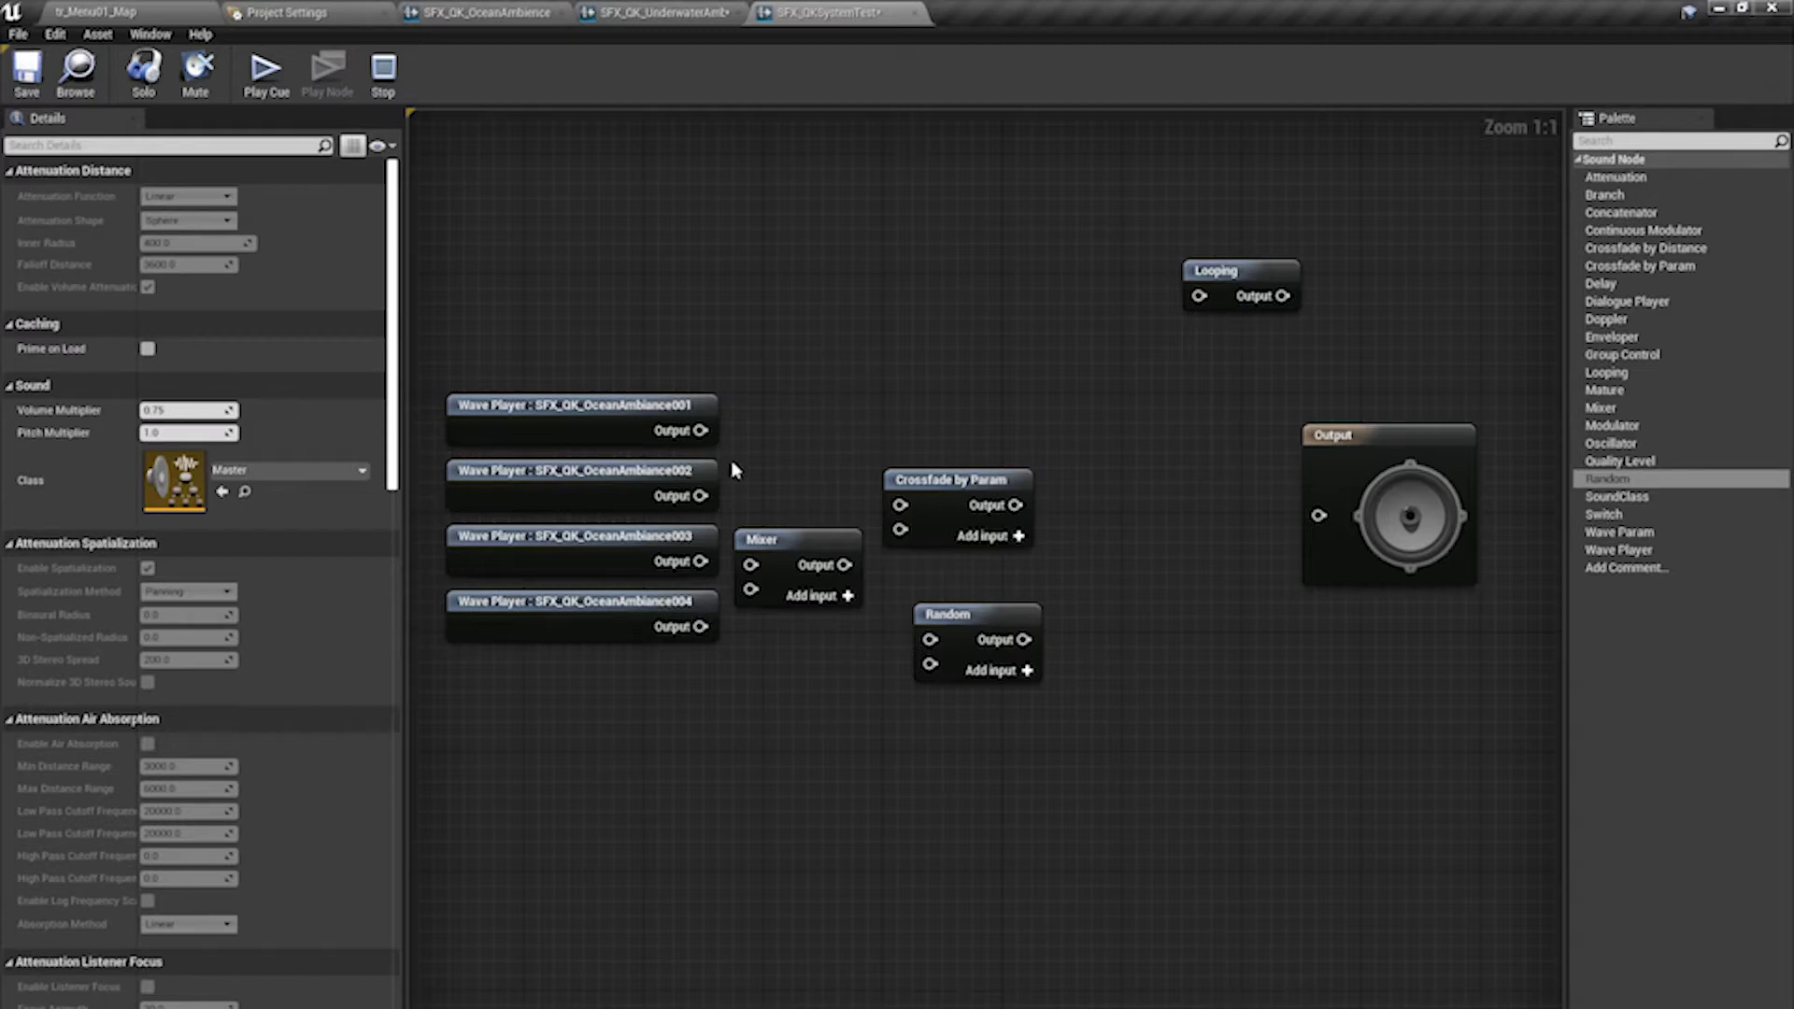
pyautogui.moveTo(761, 540); pyautogui.dragTo(864, 375)
pyautogui.moveTo(701, 496); pyautogui.dragTo(881, 441)
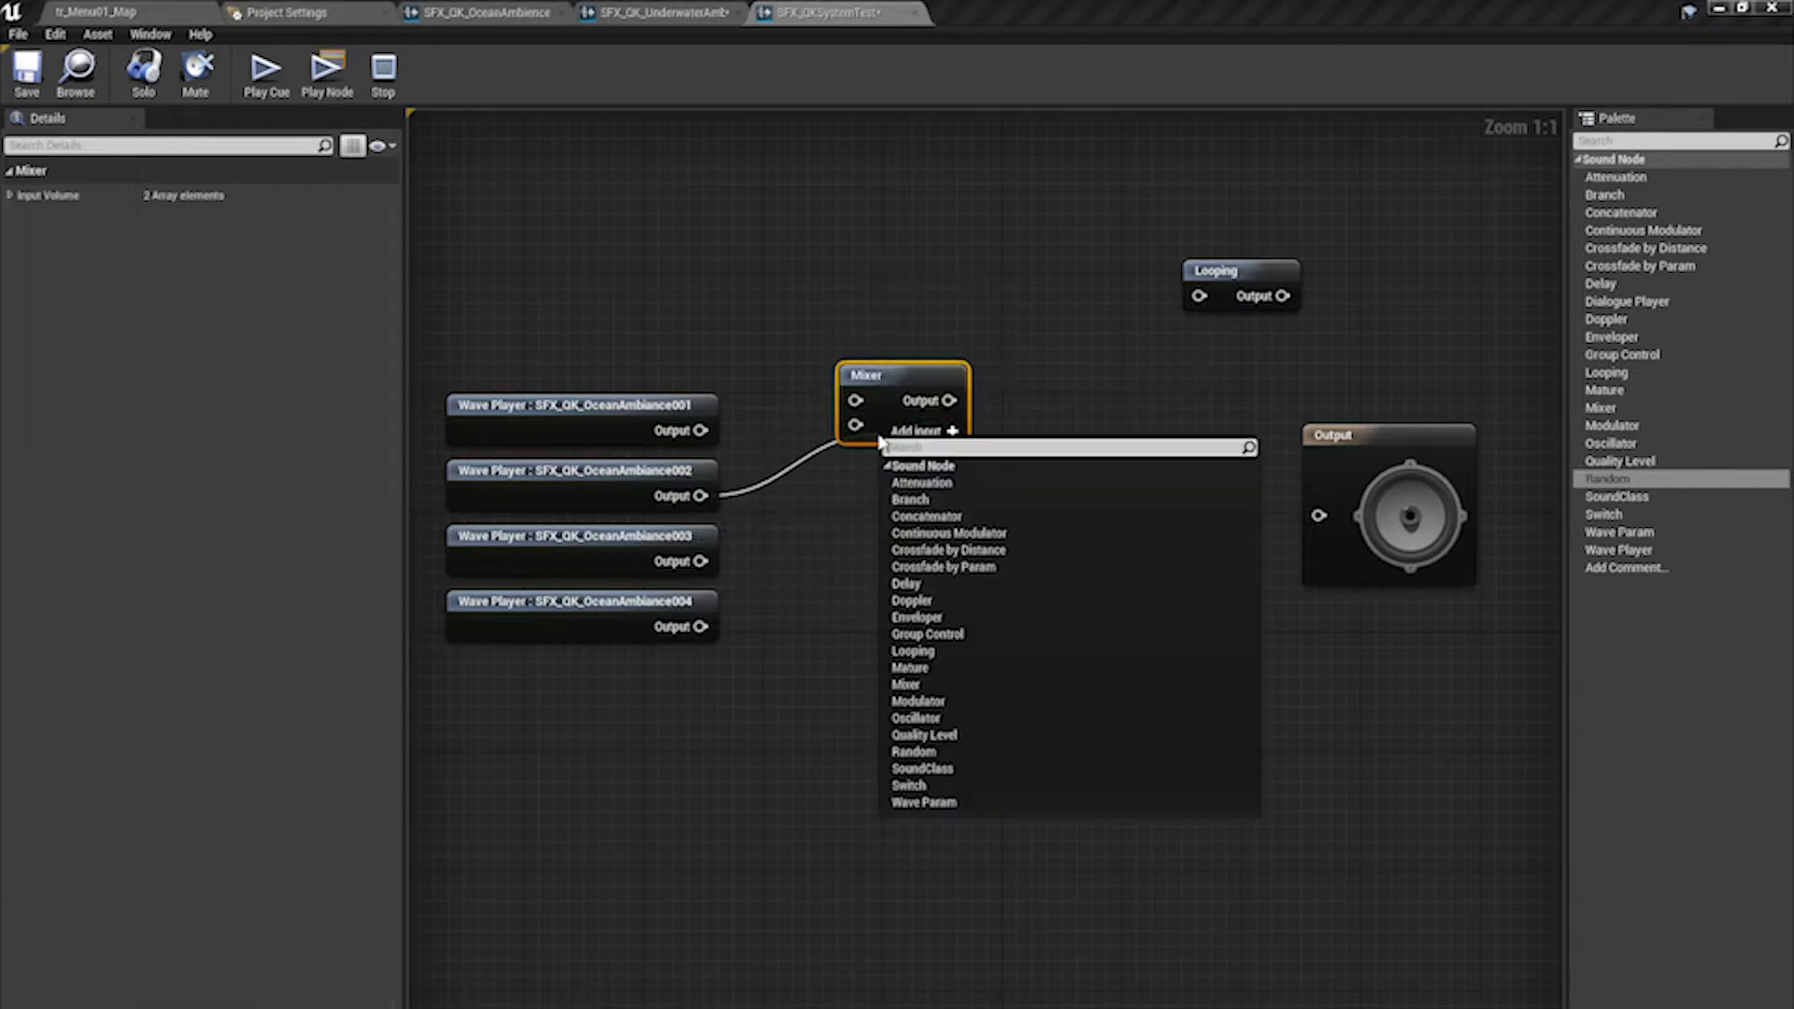
pyautogui.press('Escape')
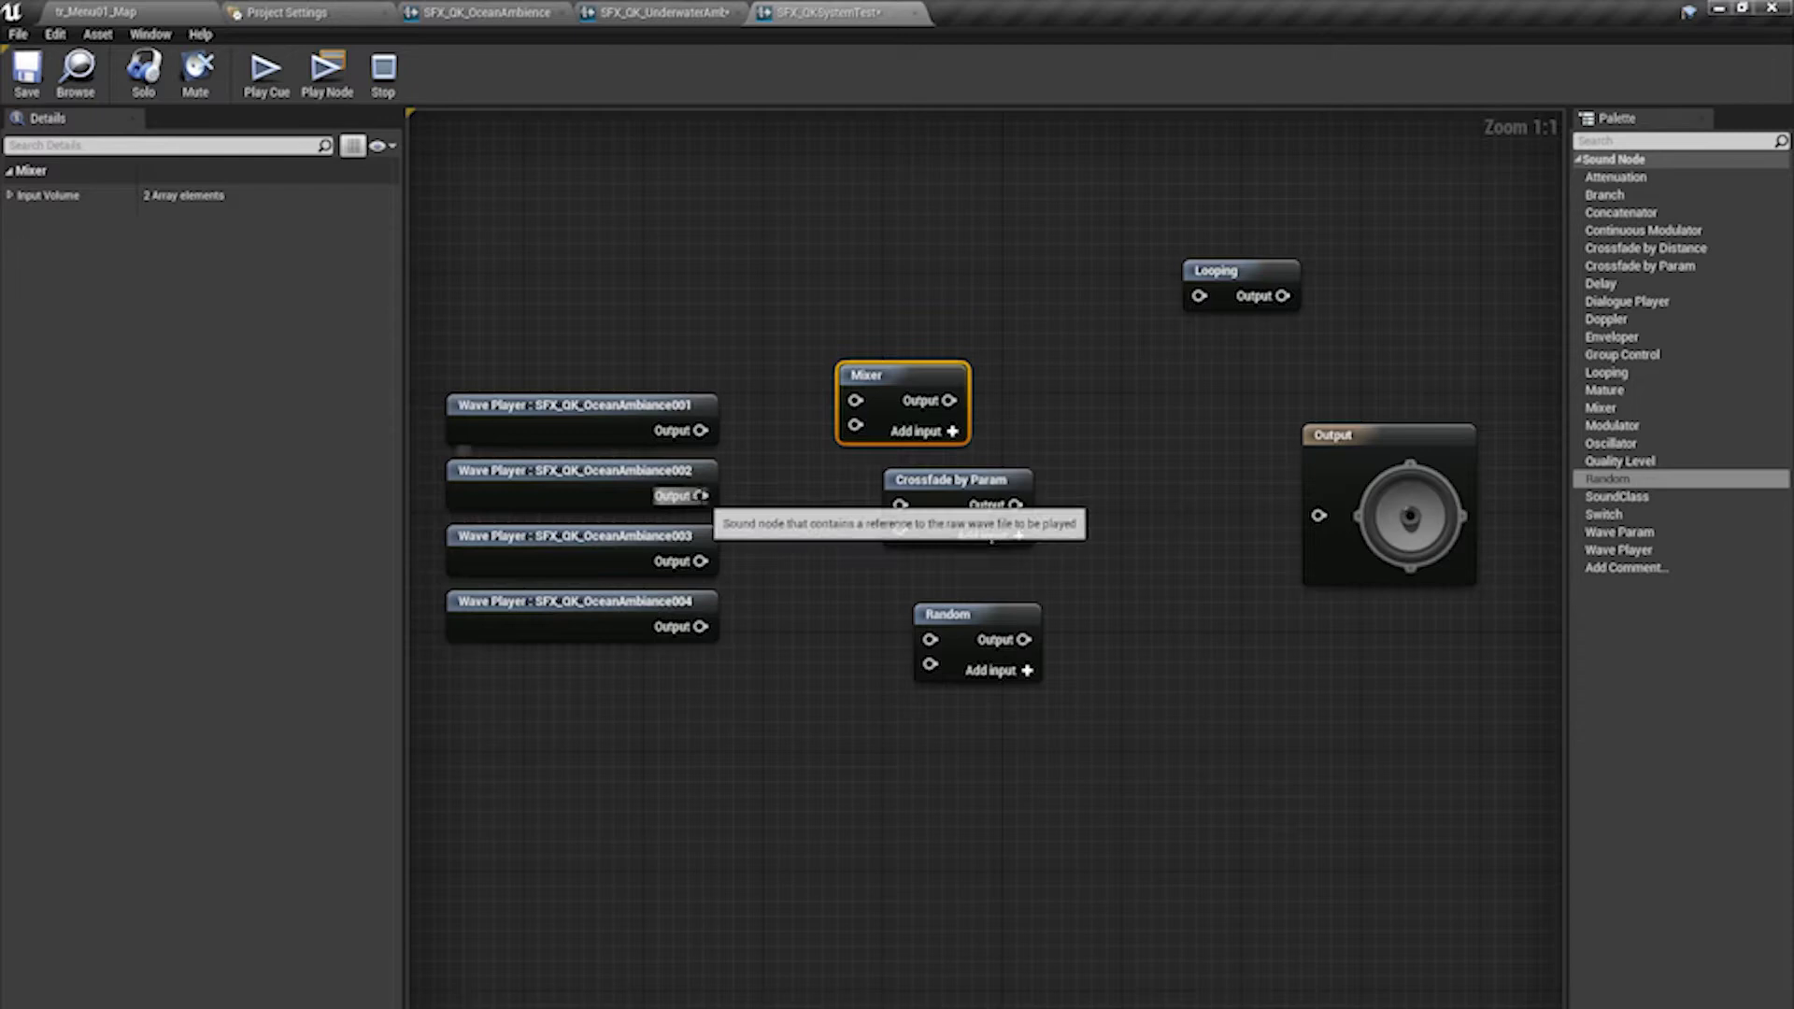
pyautogui.moveTo(701, 496); pyautogui.dragTo(852, 435)
pyautogui.moveTo(700, 430); pyautogui.dragTo(910, 297)
pyautogui.moveTo(608, 301); pyautogui.dragTo(675, 563)
pyautogui.moveTo(979, 325); pyautogui.dragTo(1319, 514)
# - Preview the mix, connect wave 003 to the Mixer's third input, and preview again
pyautogui.click(265, 70)
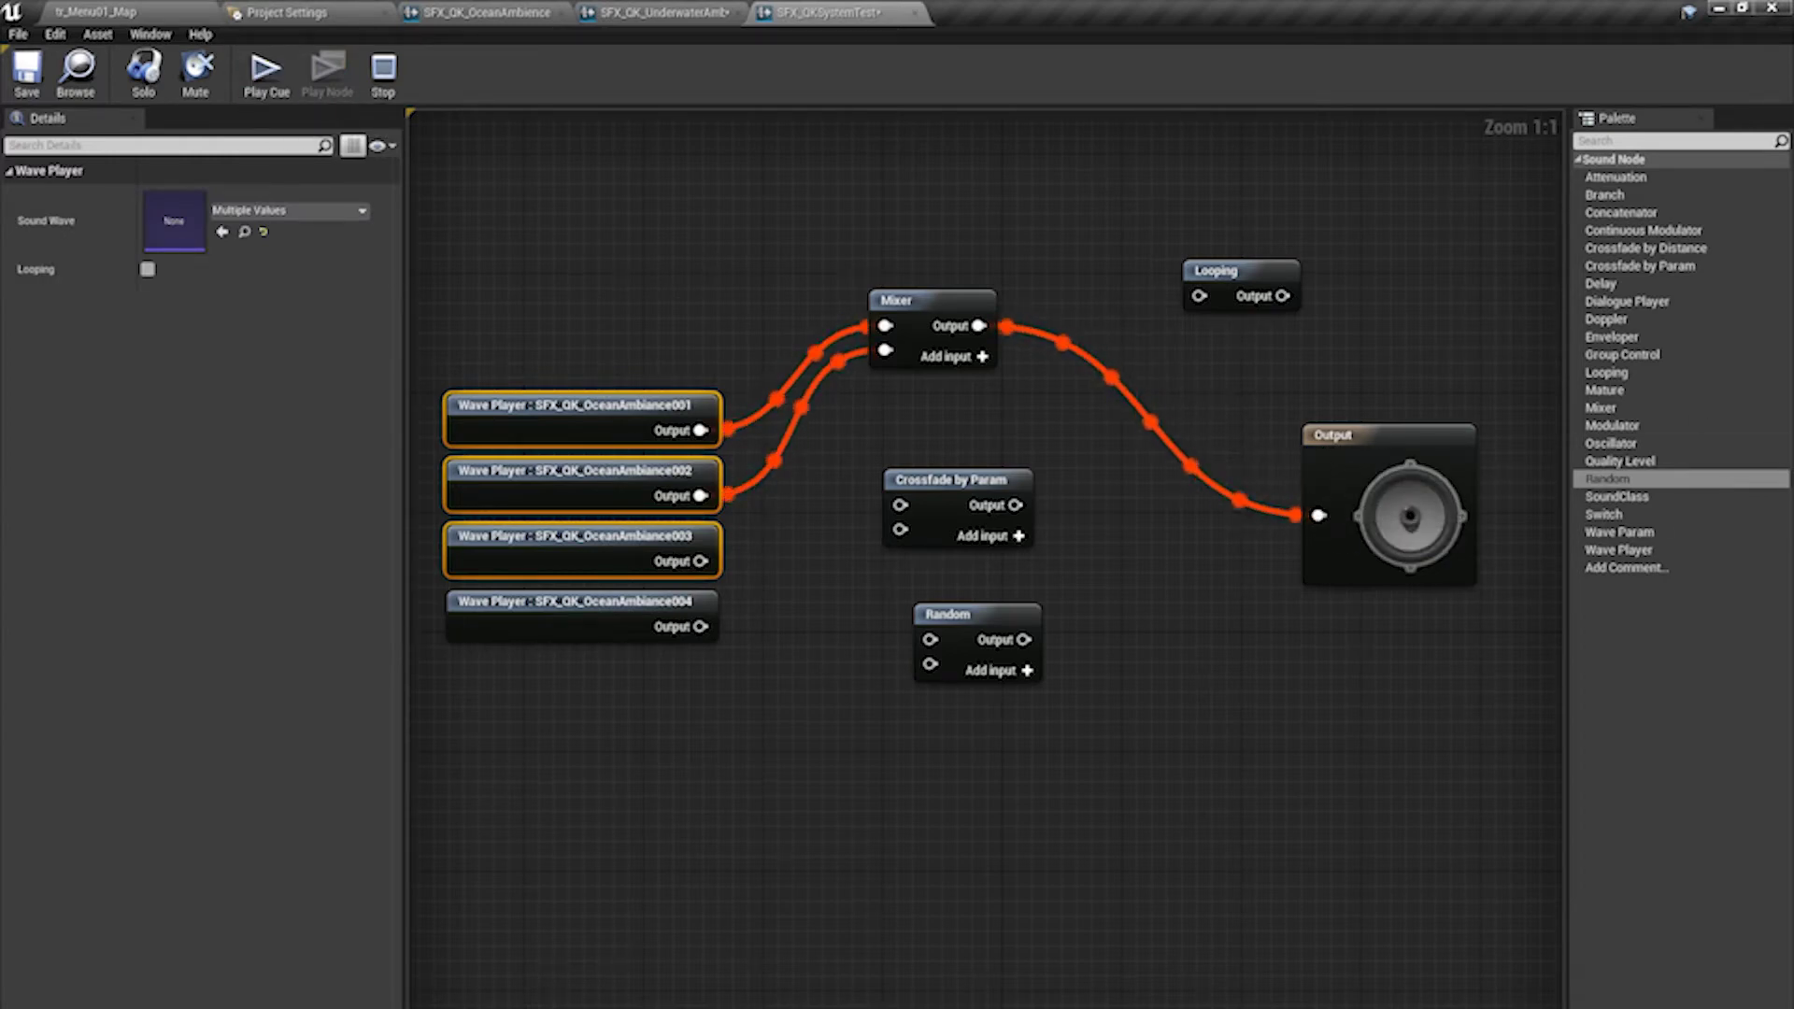
pyautogui.click(283, 70)
pyautogui.click(383, 70)
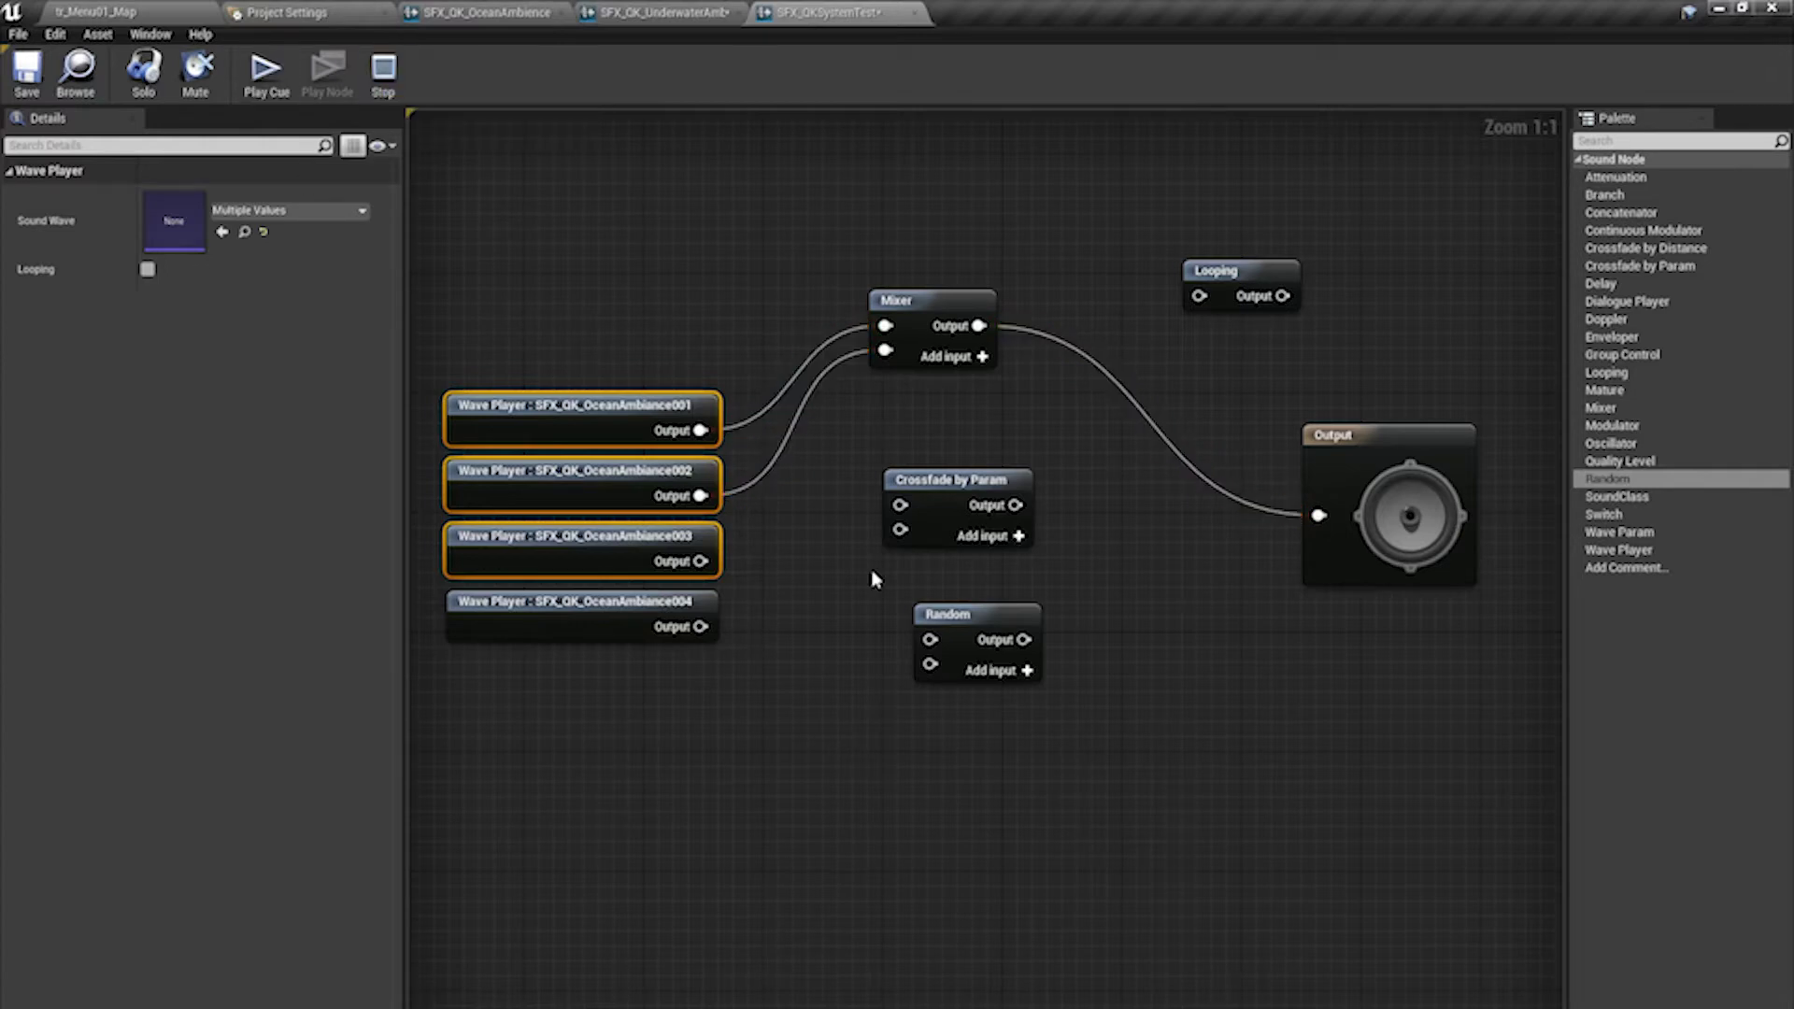
pyautogui.click(785, 529)
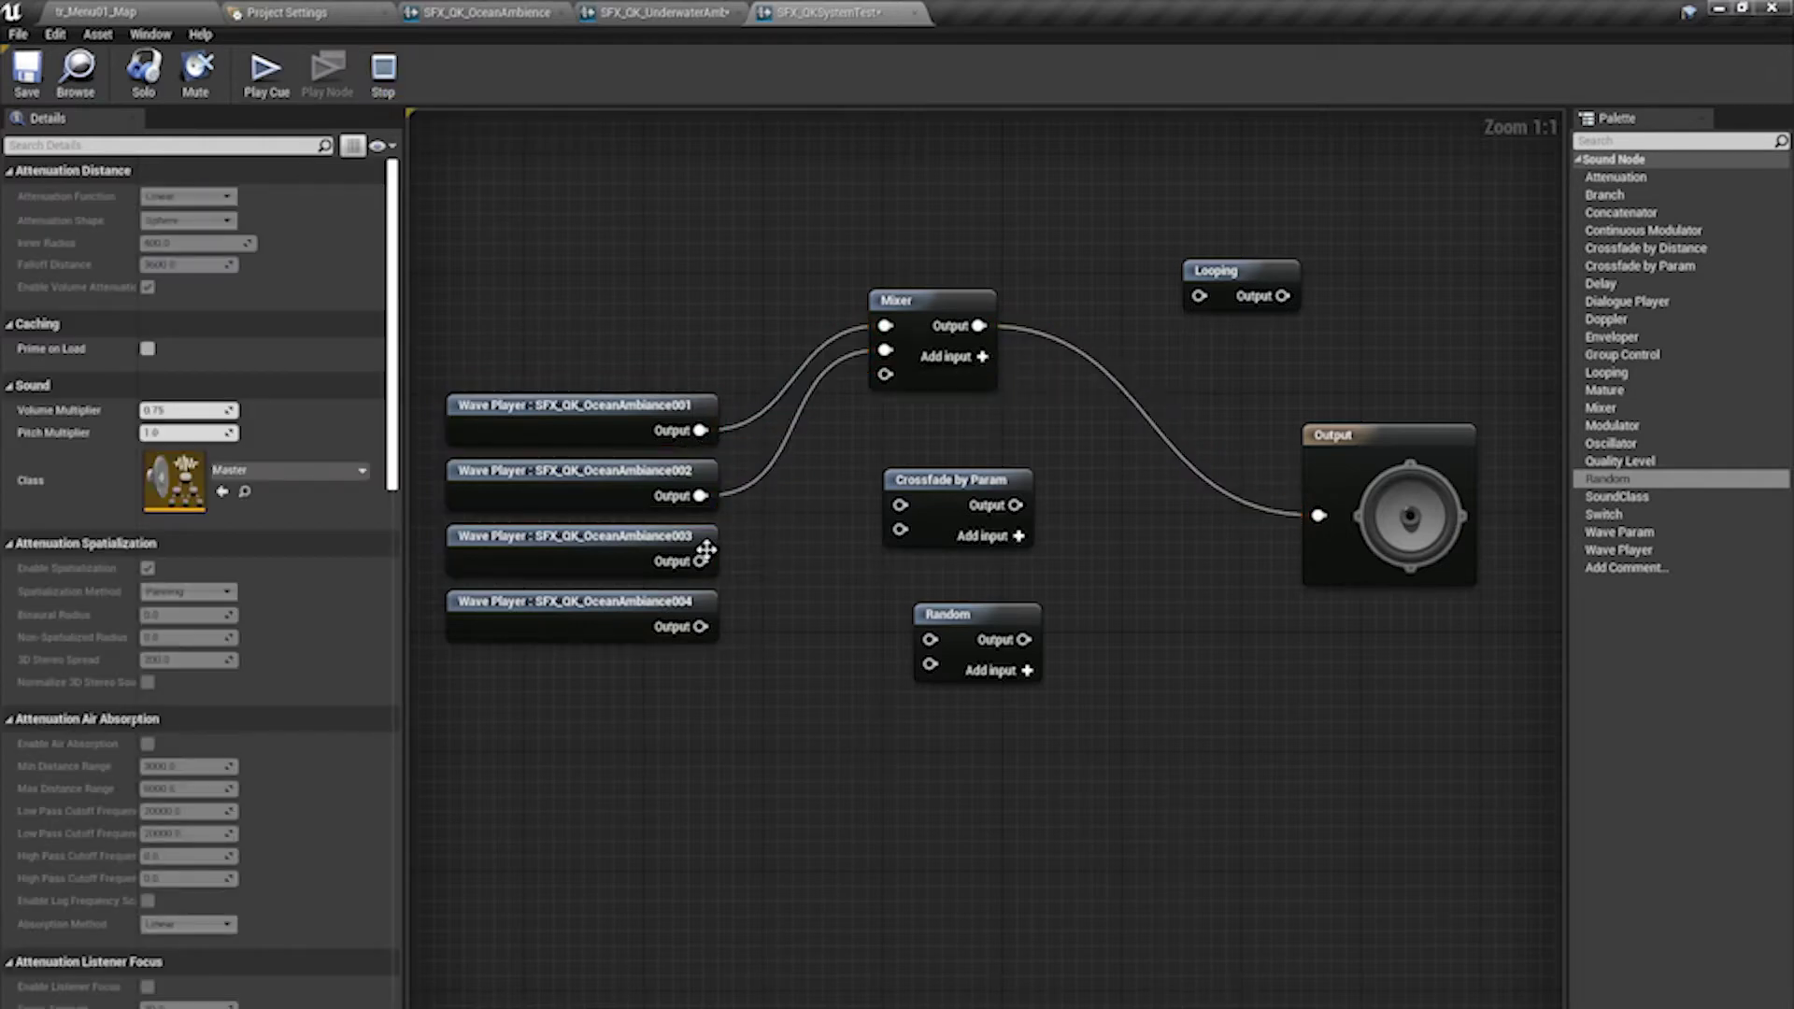
pyautogui.moveTo(704, 552); pyautogui.dragTo(904, 373)
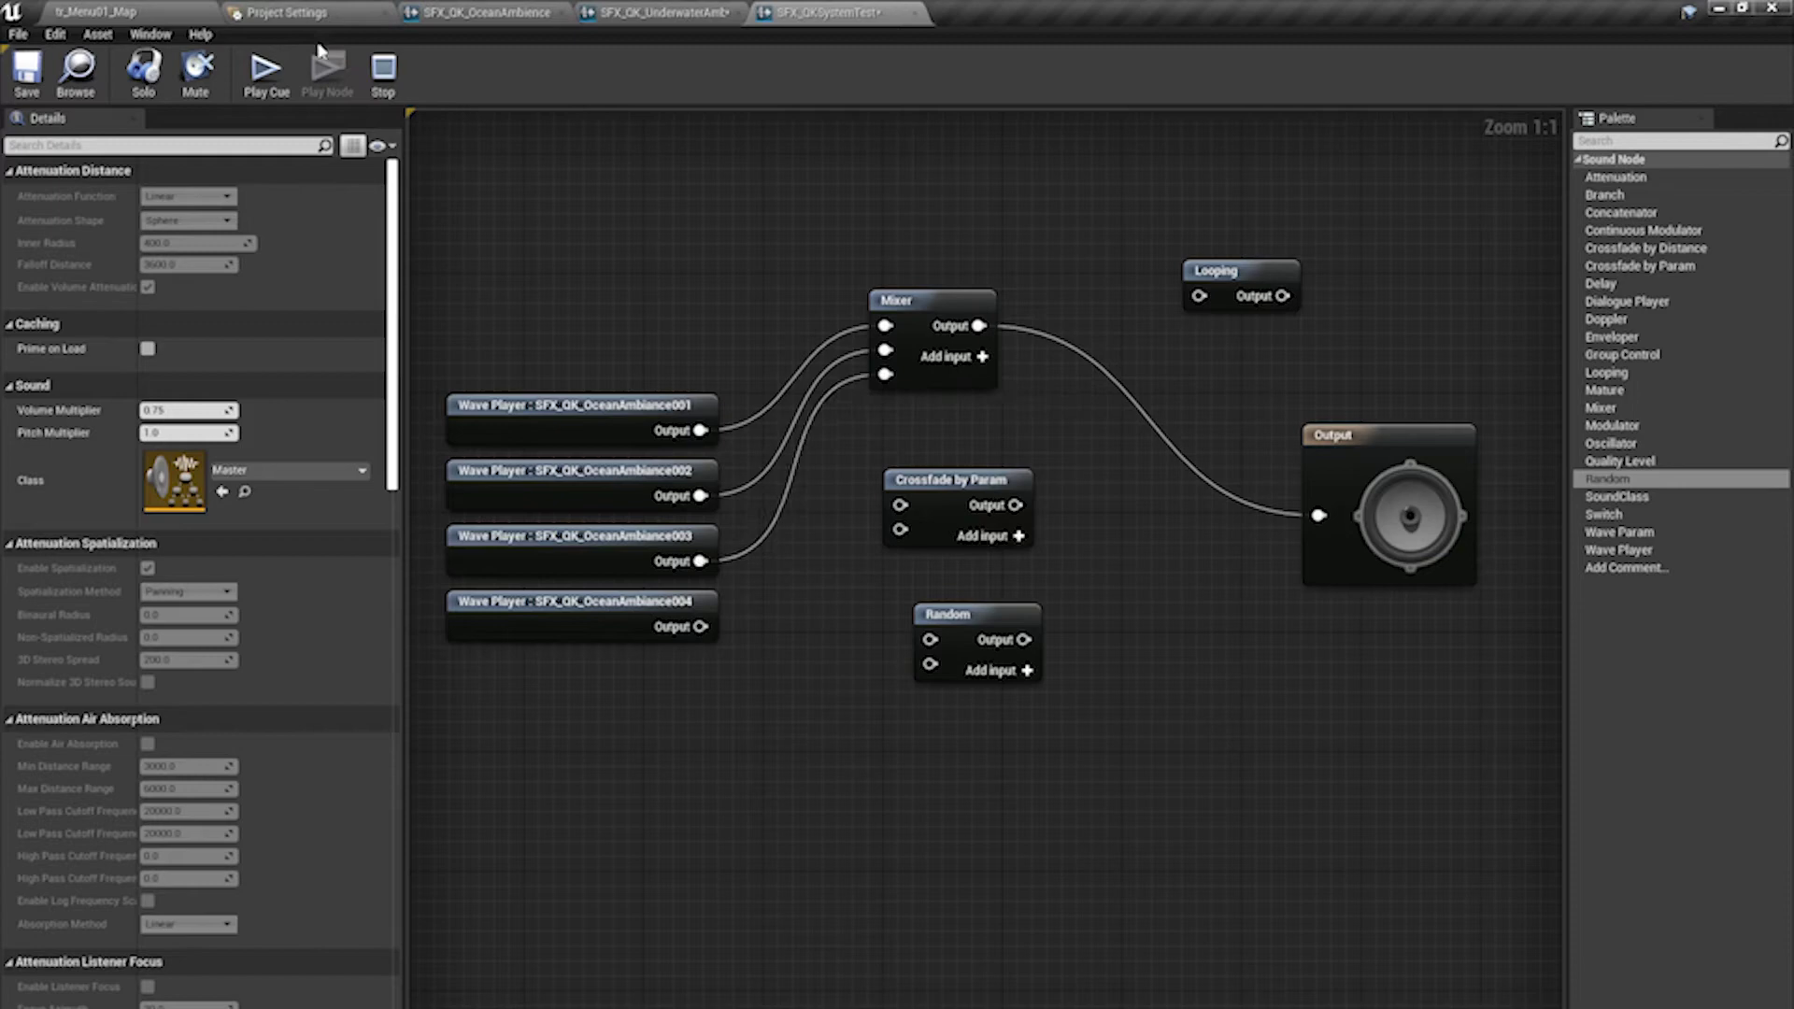
pyautogui.click(266, 70)
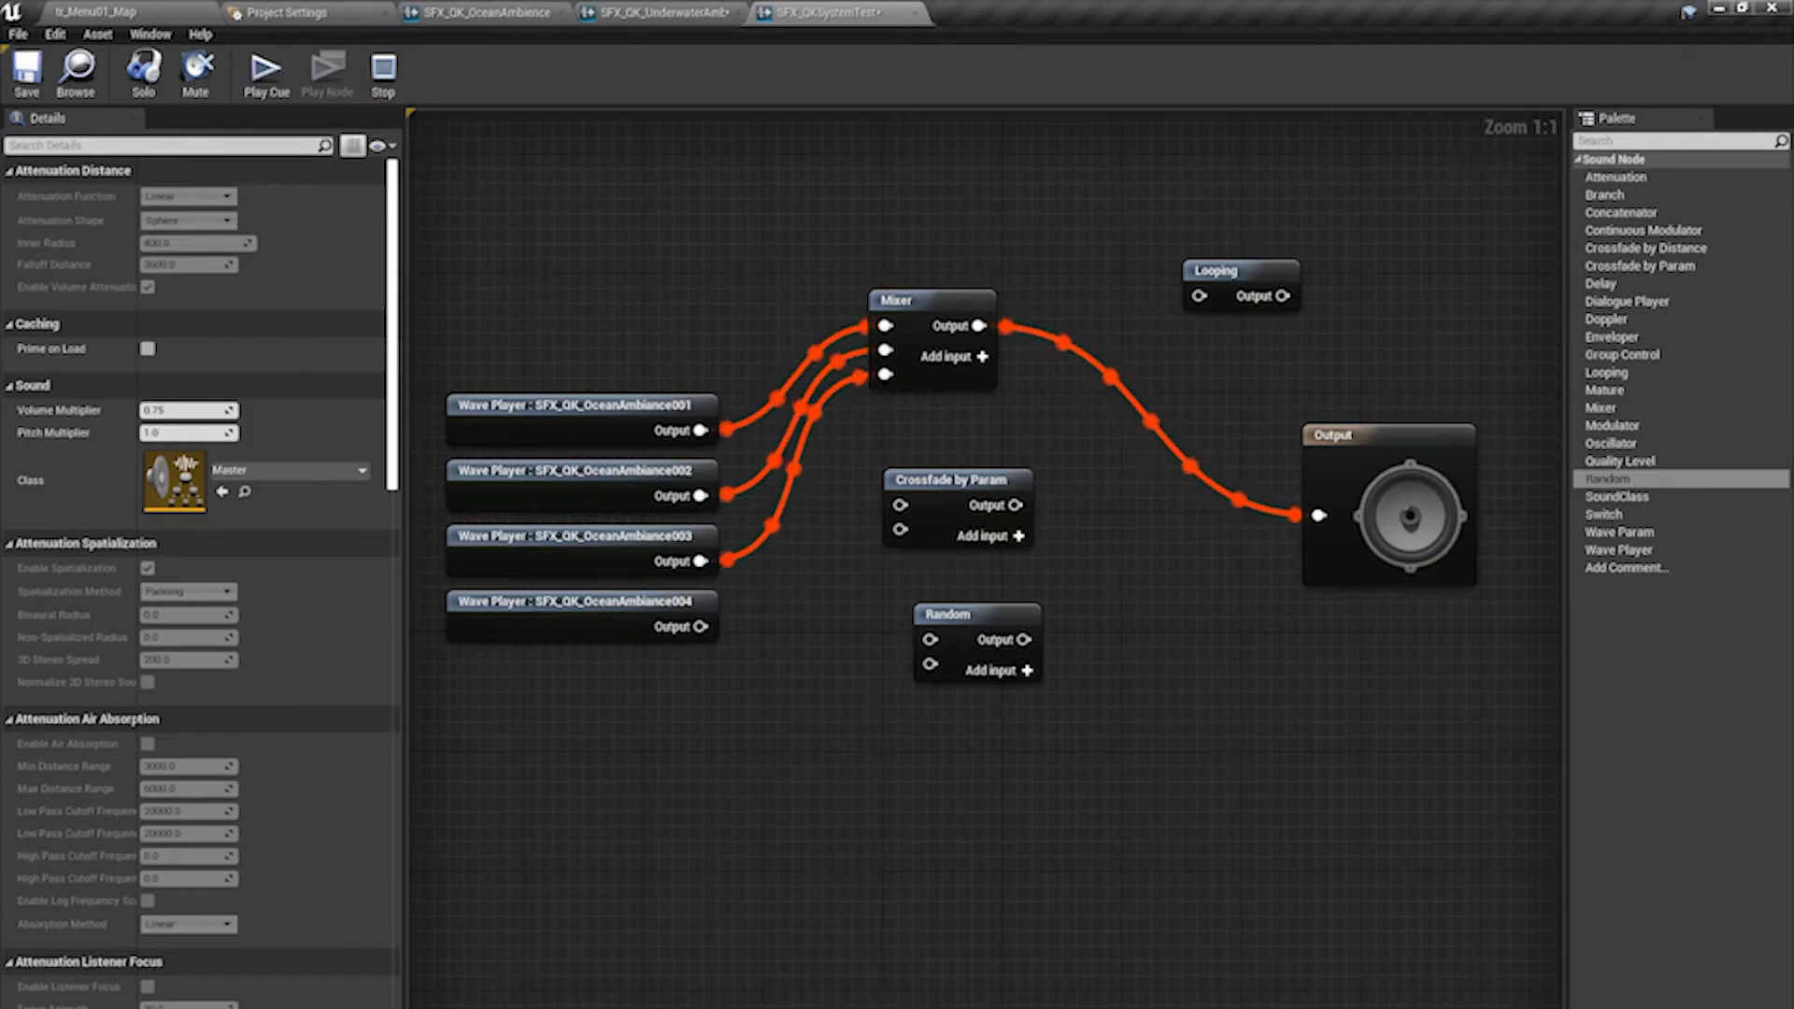
pyautogui.click(383, 70)
# - Paste a second Mixer fed by wave 004, drop its extra input, and move Crossfade by Param below Random
pyautogui.hotkey('ctrl', 'v')
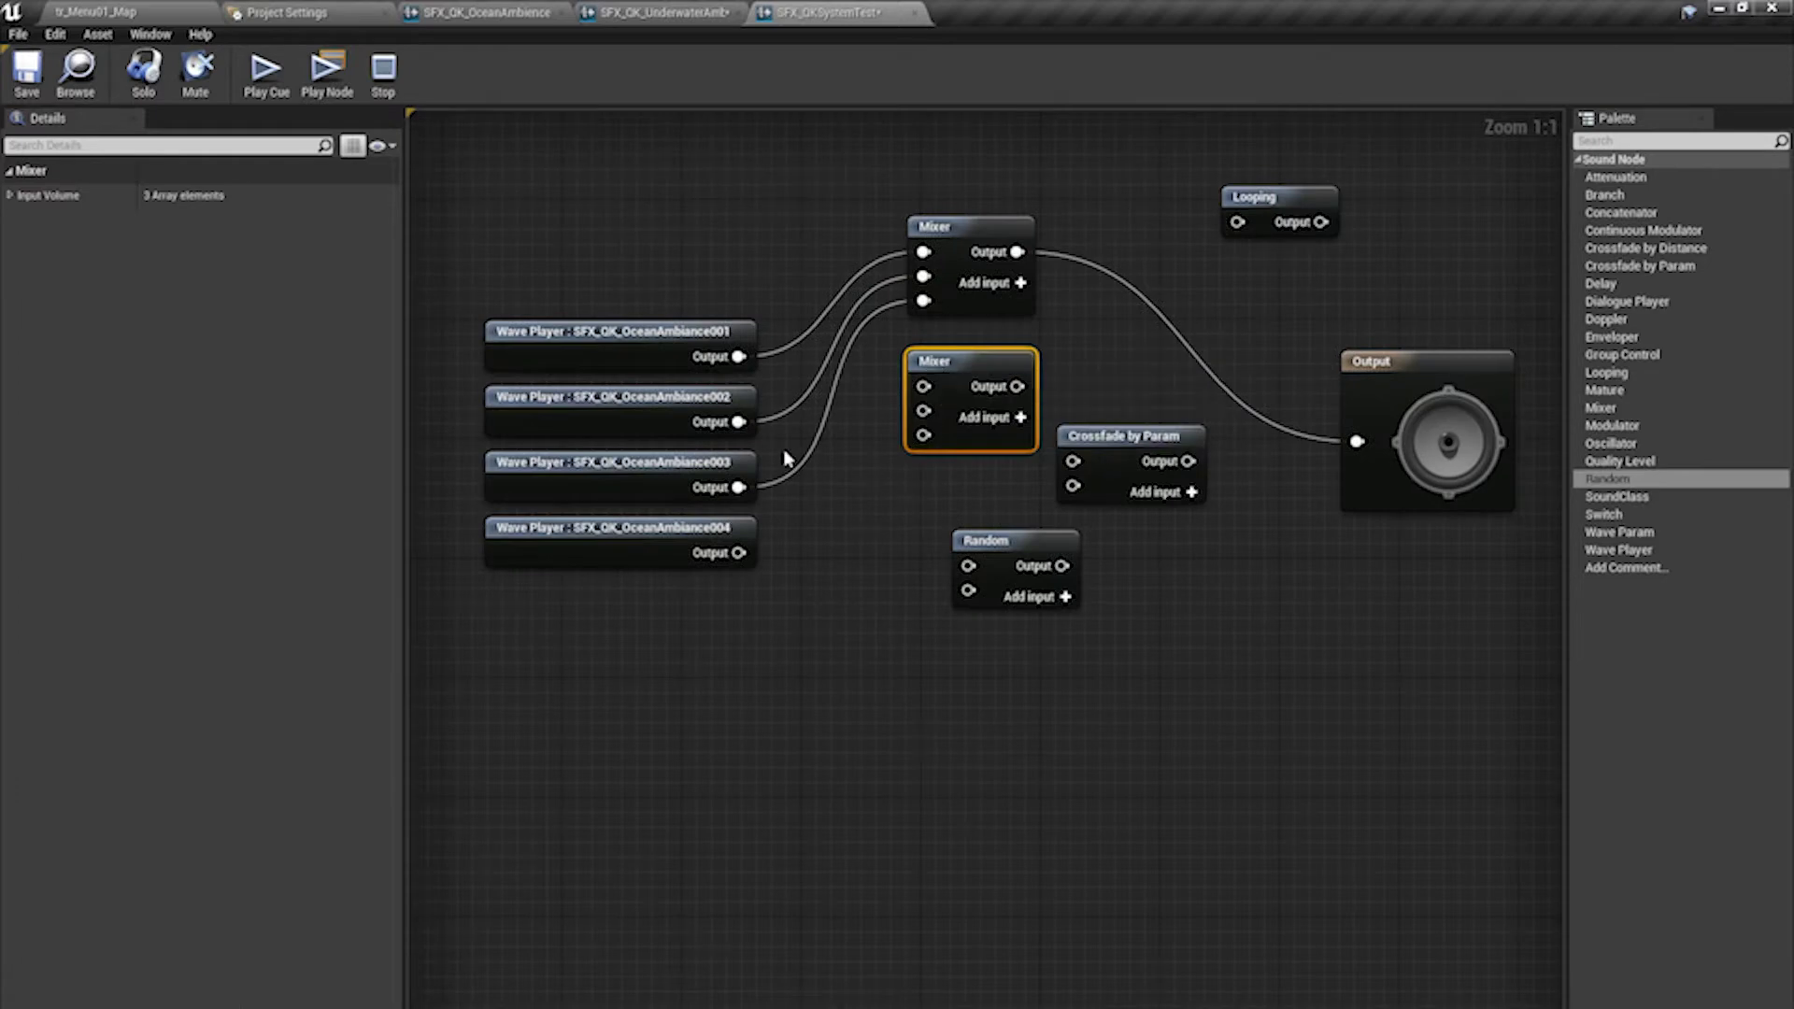
pyautogui.moveTo(738, 552); pyautogui.dragTo(923, 434)
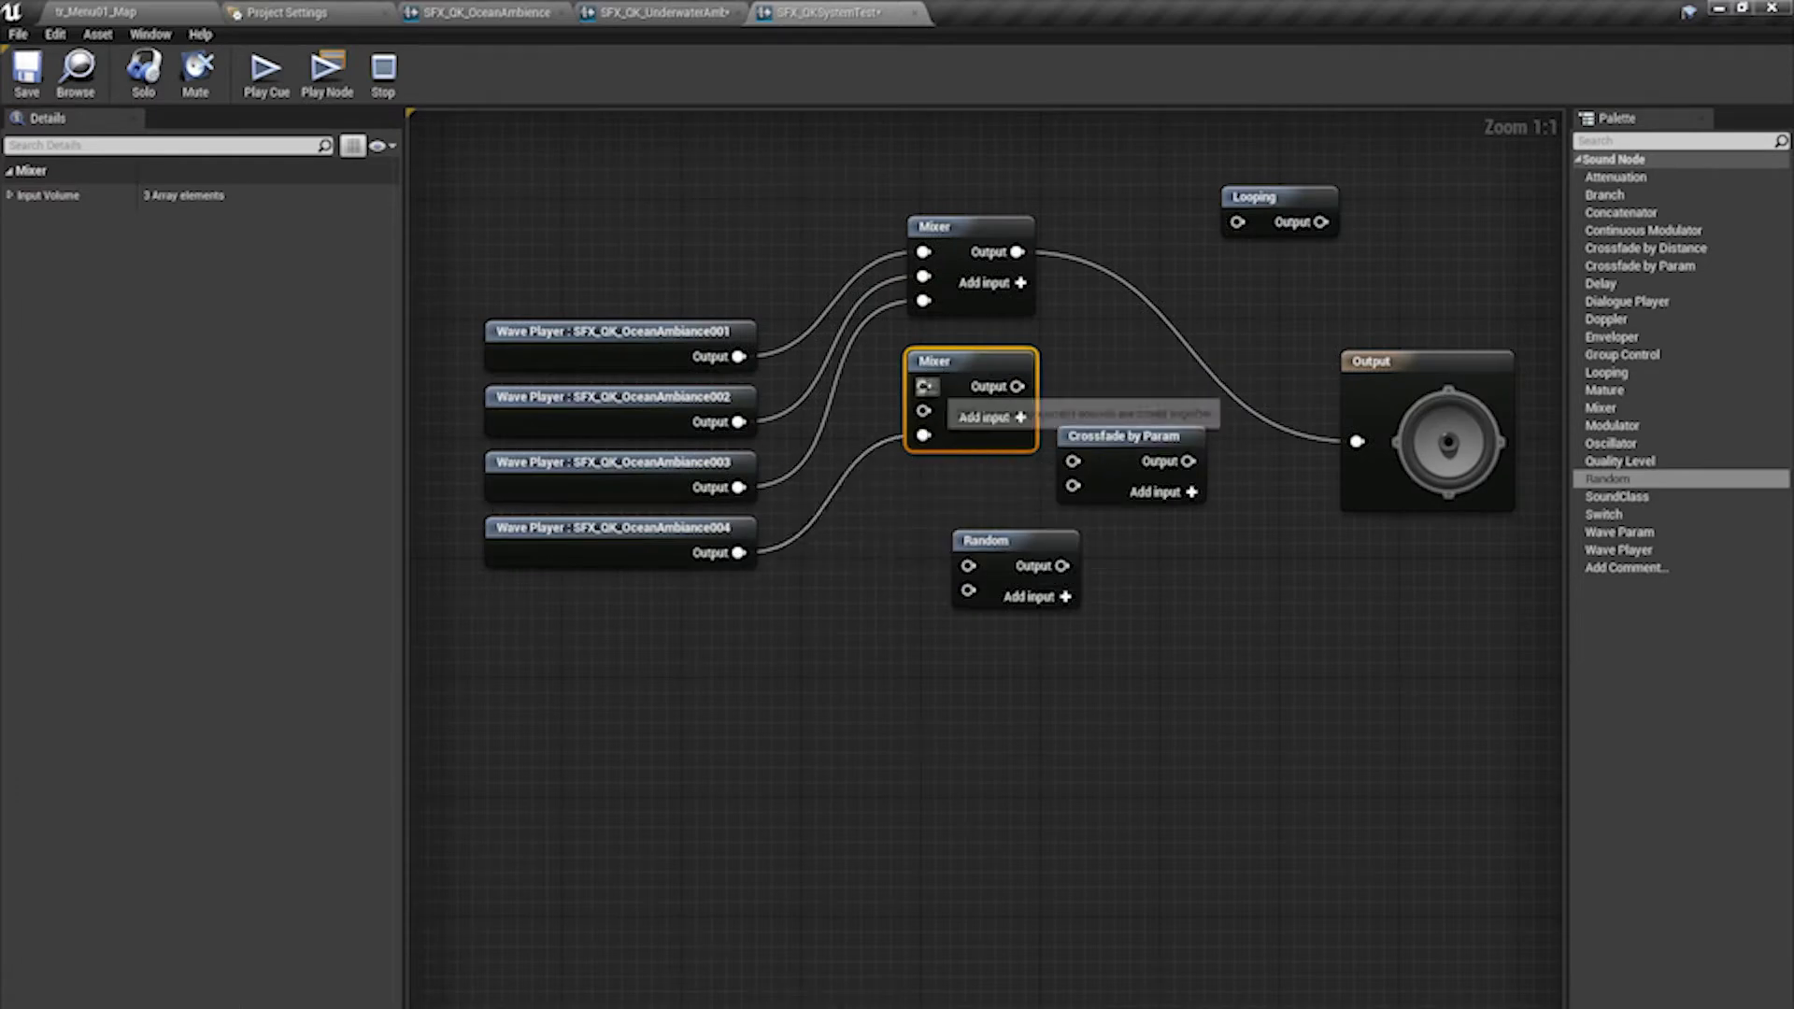
pyautogui.click(962, 400)
pyautogui.moveTo(743, 423); pyautogui.dragTo(573, 492, button='right')
pyautogui.moveTo(954, 504); pyautogui.dragTo(1000, 385)
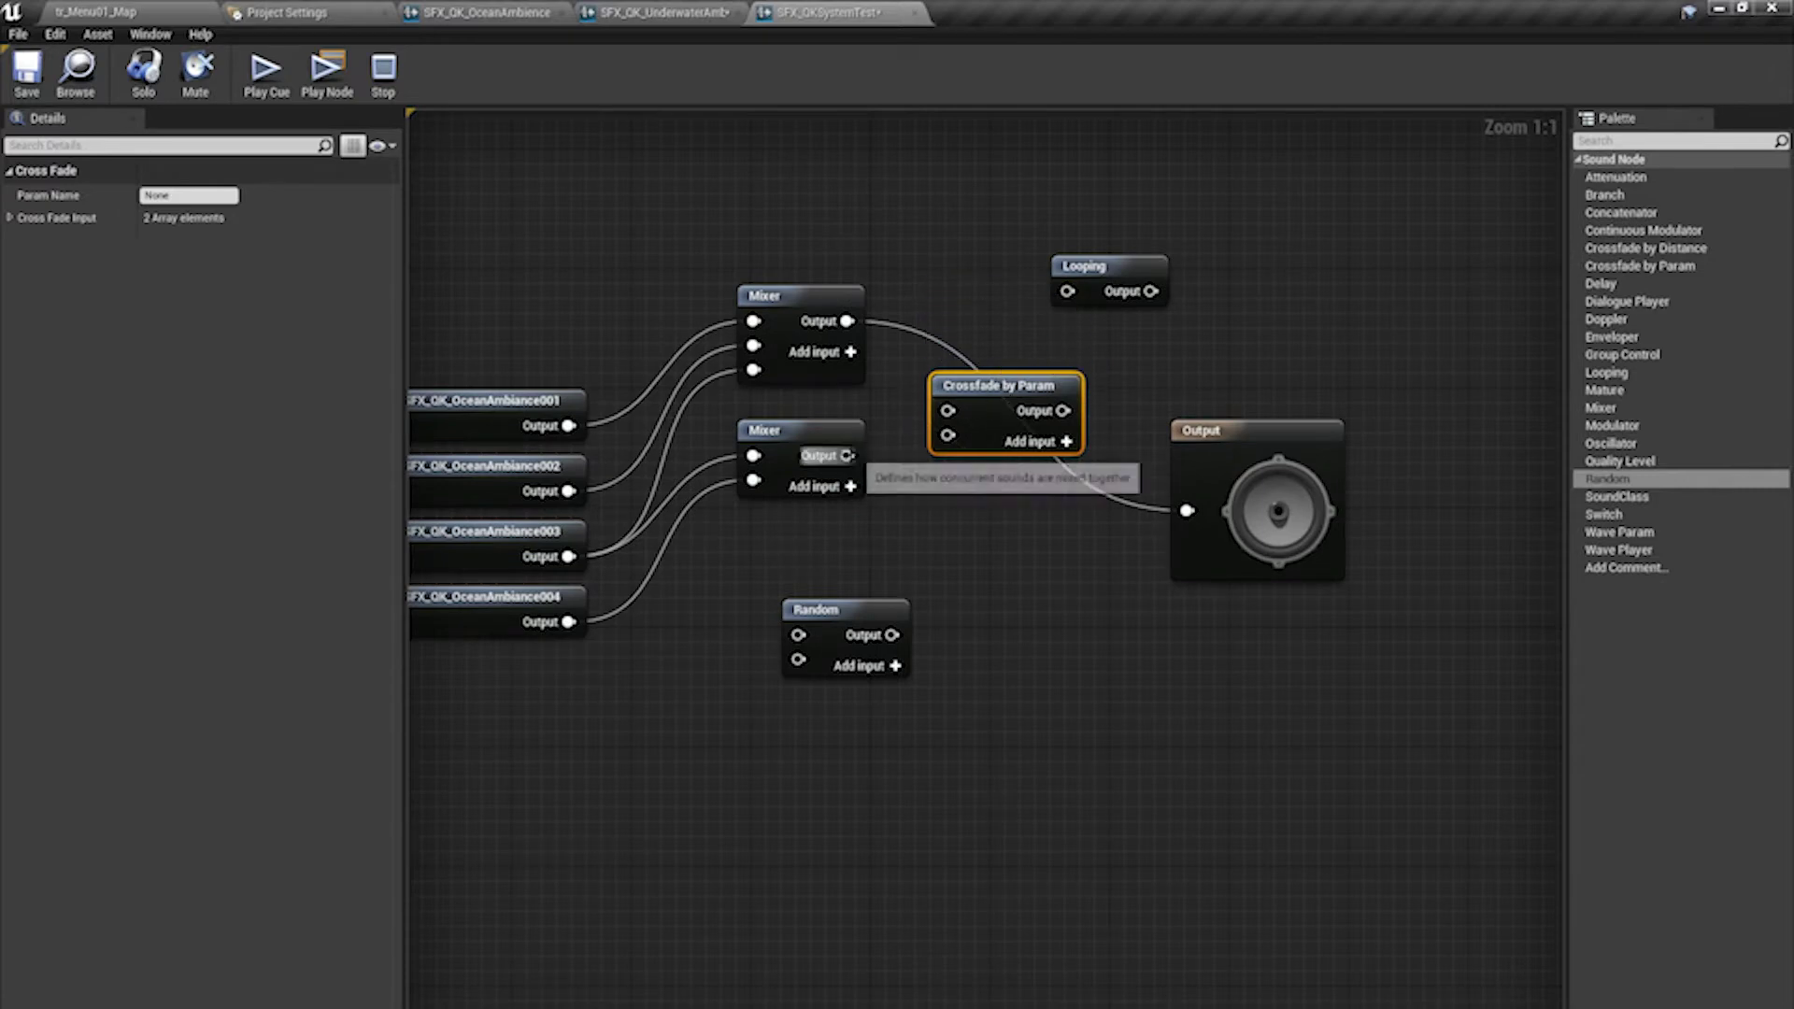
# - Connect the upper and lower Mixers to Crossfade by Param's first and second inputs, then preview the cue
pyautogui.moveTo(846, 456); pyautogui.dragTo(962, 443)
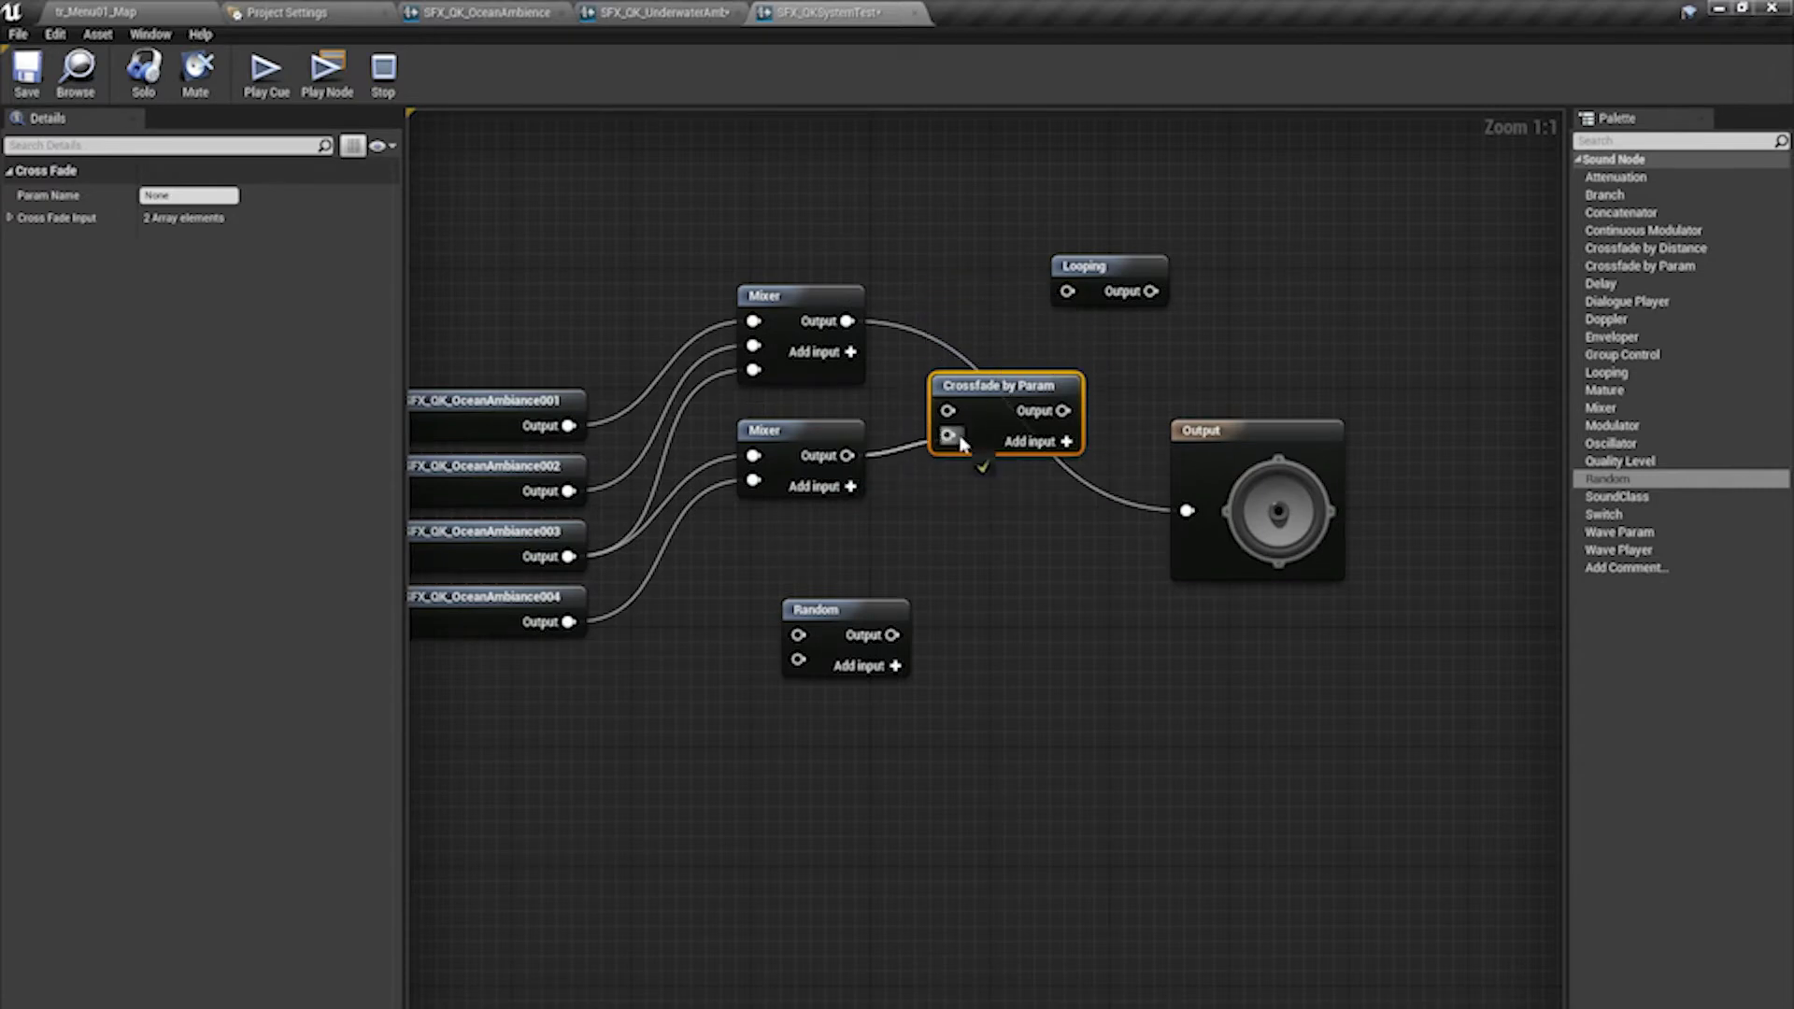
pyautogui.moveTo(847, 320); pyautogui.dragTo(1180, 512)
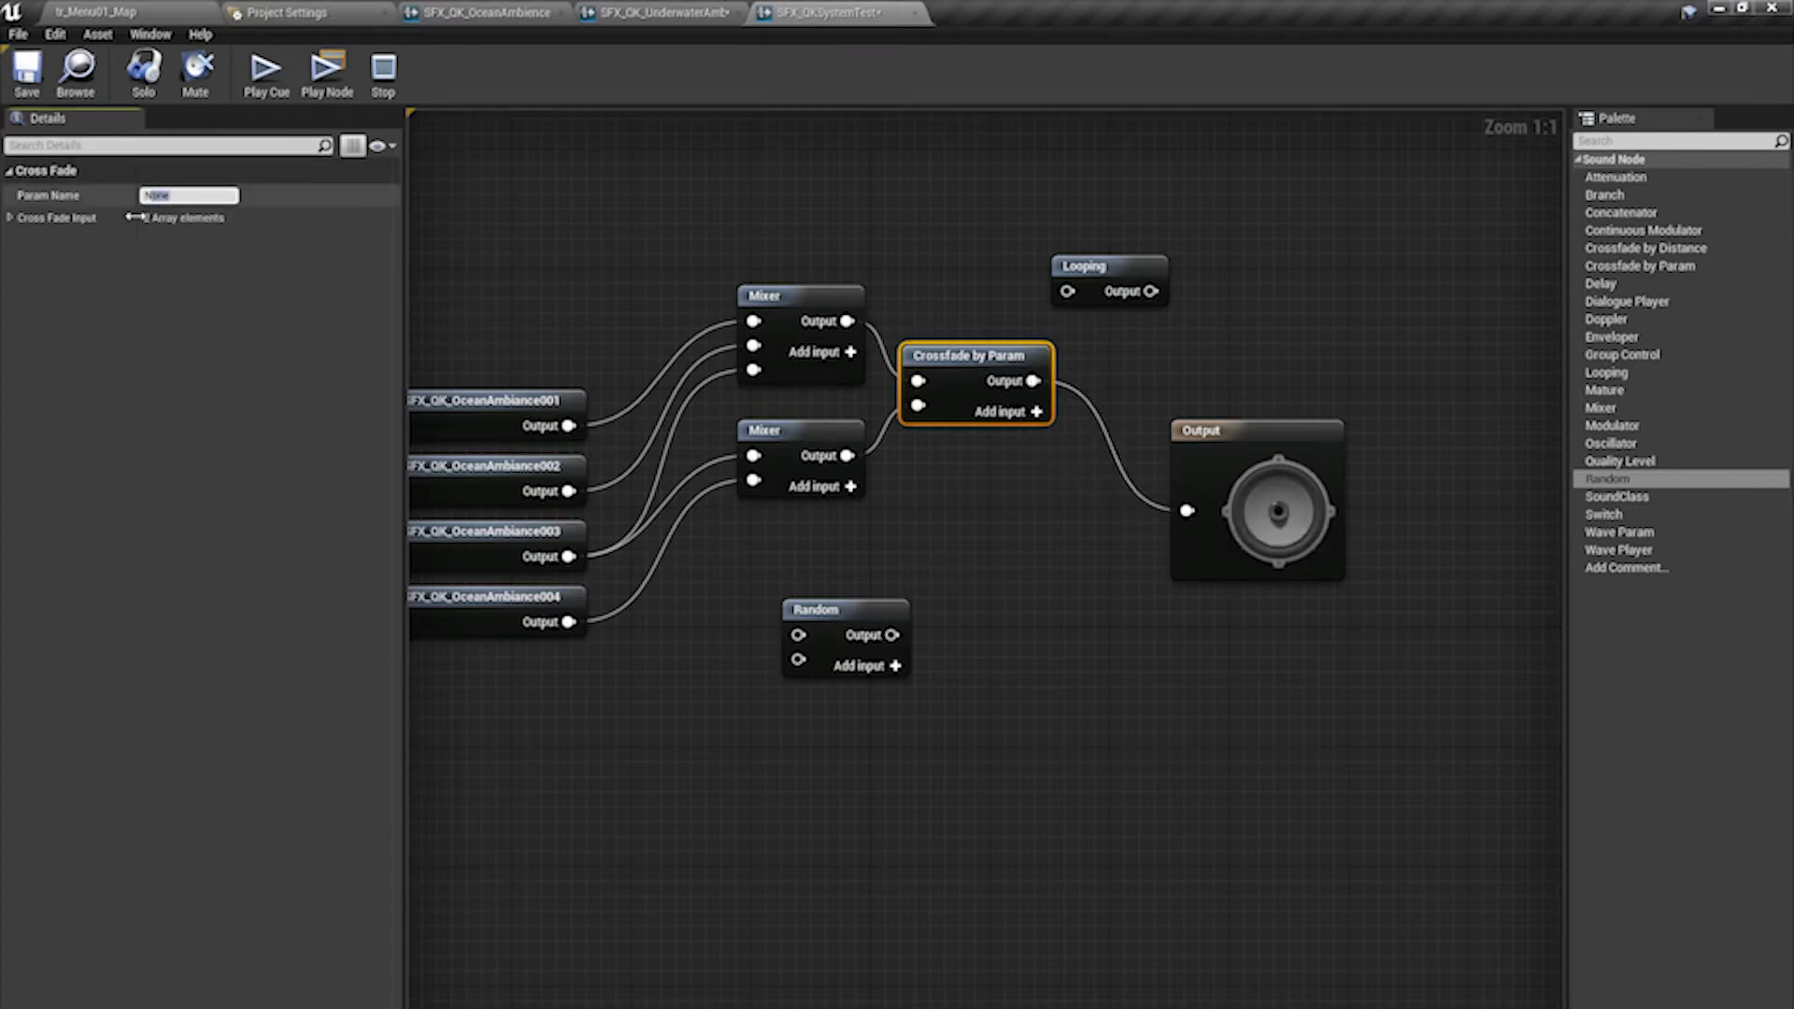
pyautogui.click(10, 219)
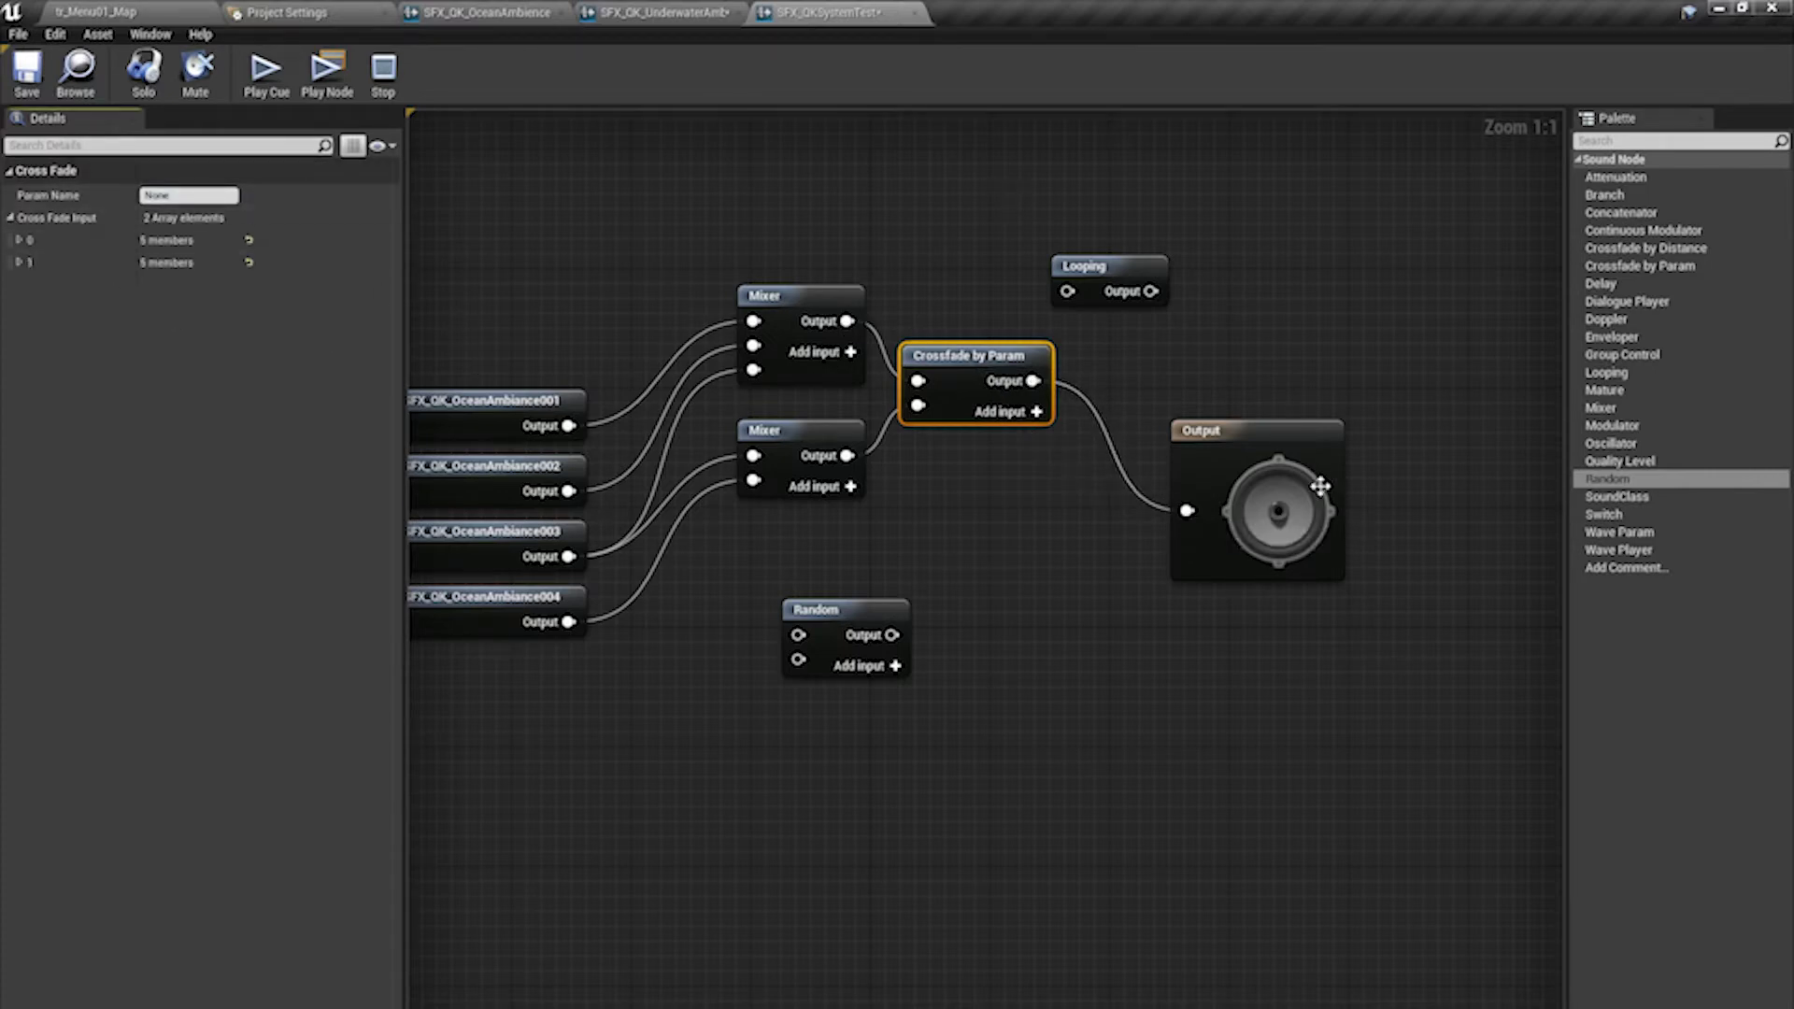
pyautogui.moveTo(1320, 485); pyautogui.dragTo(1483, 426, button='right')
pyautogui.click(268, 76)
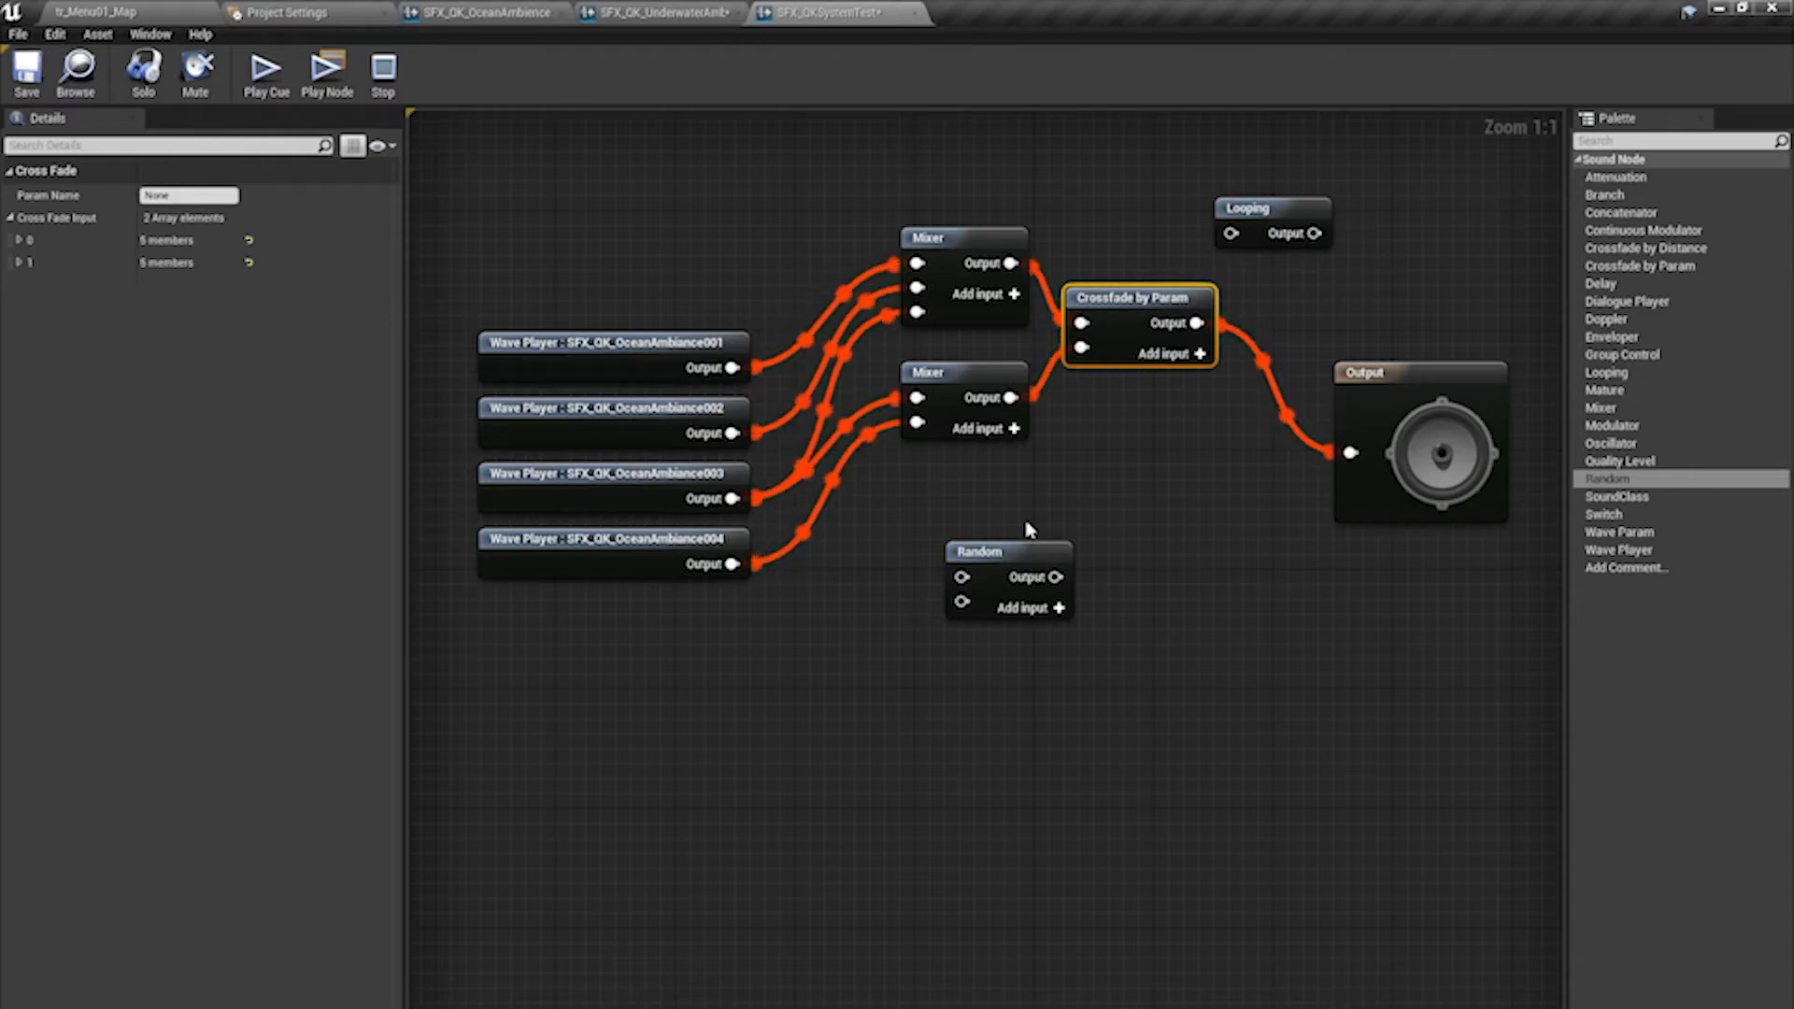
pyautogui.click(383, 70)
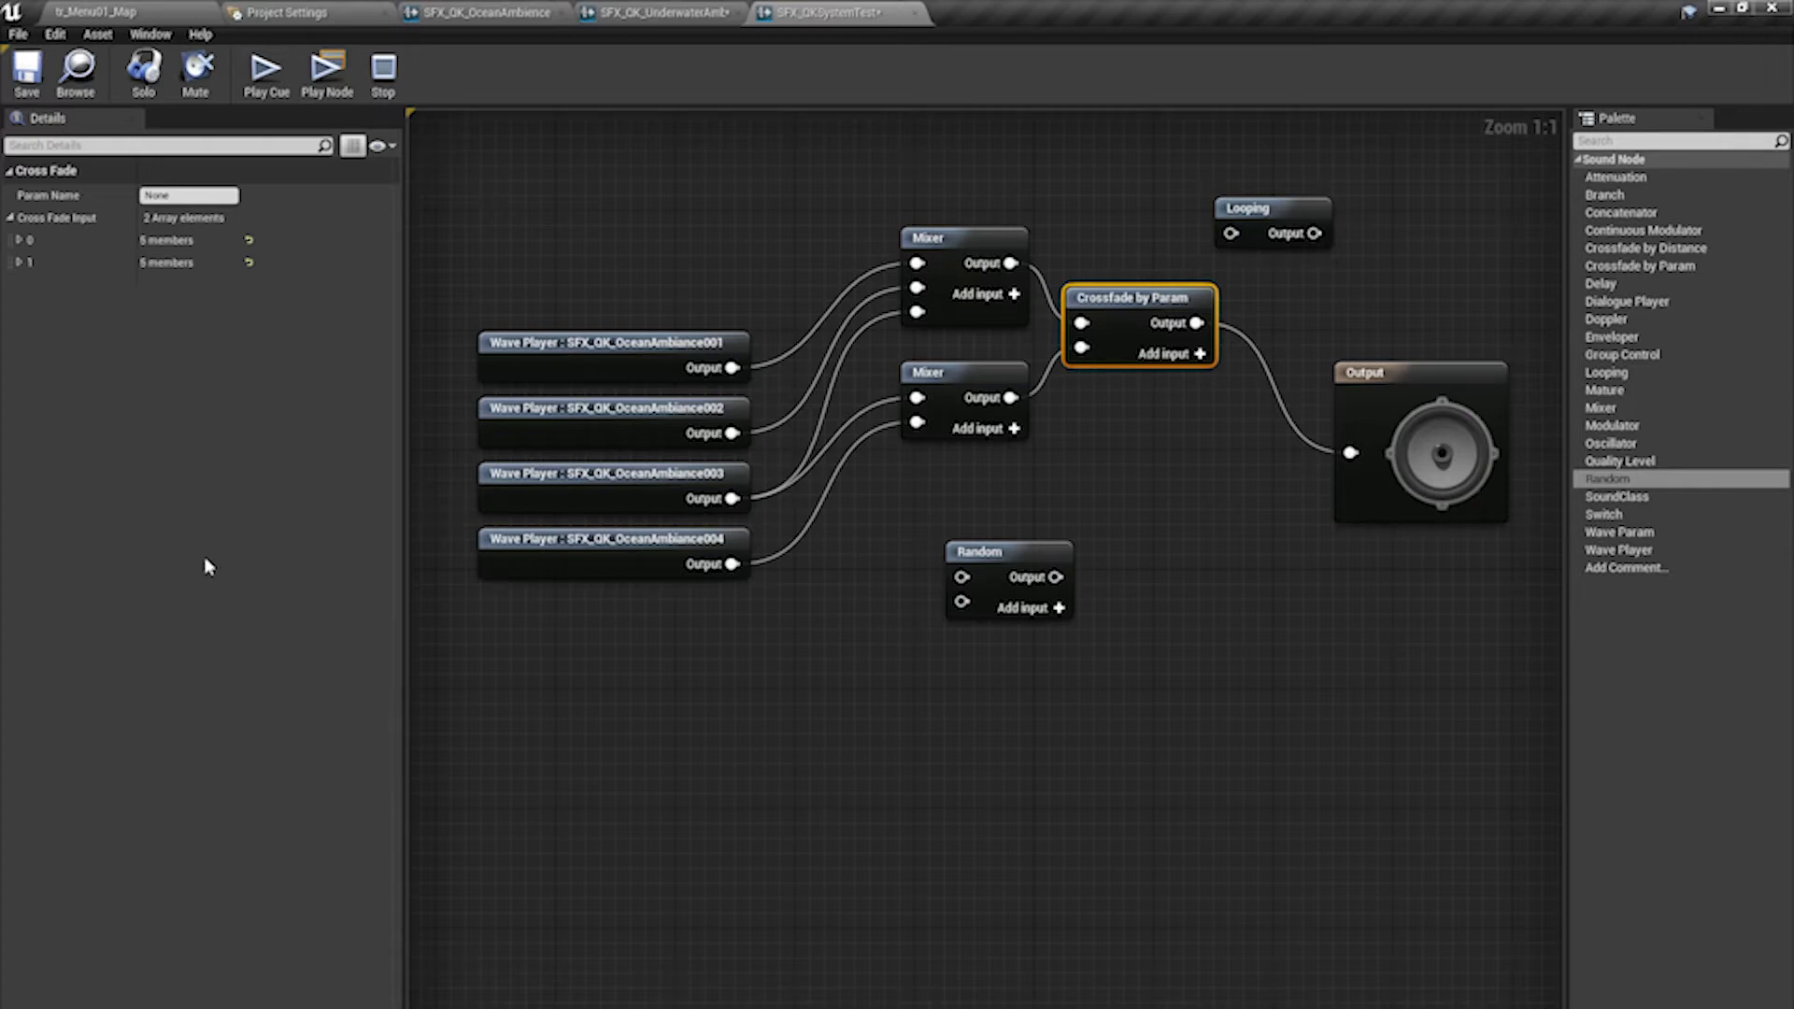
# - Move the Random node down and right, out of the way of the chain
pyautogui.click(981, 622)
pyautogui.moveTo(981, 621); pyautogui.dragTo(821, 516)
pyautogui.moveTo(933, 607); pyautogui.dragTo(851, 507, button='right')
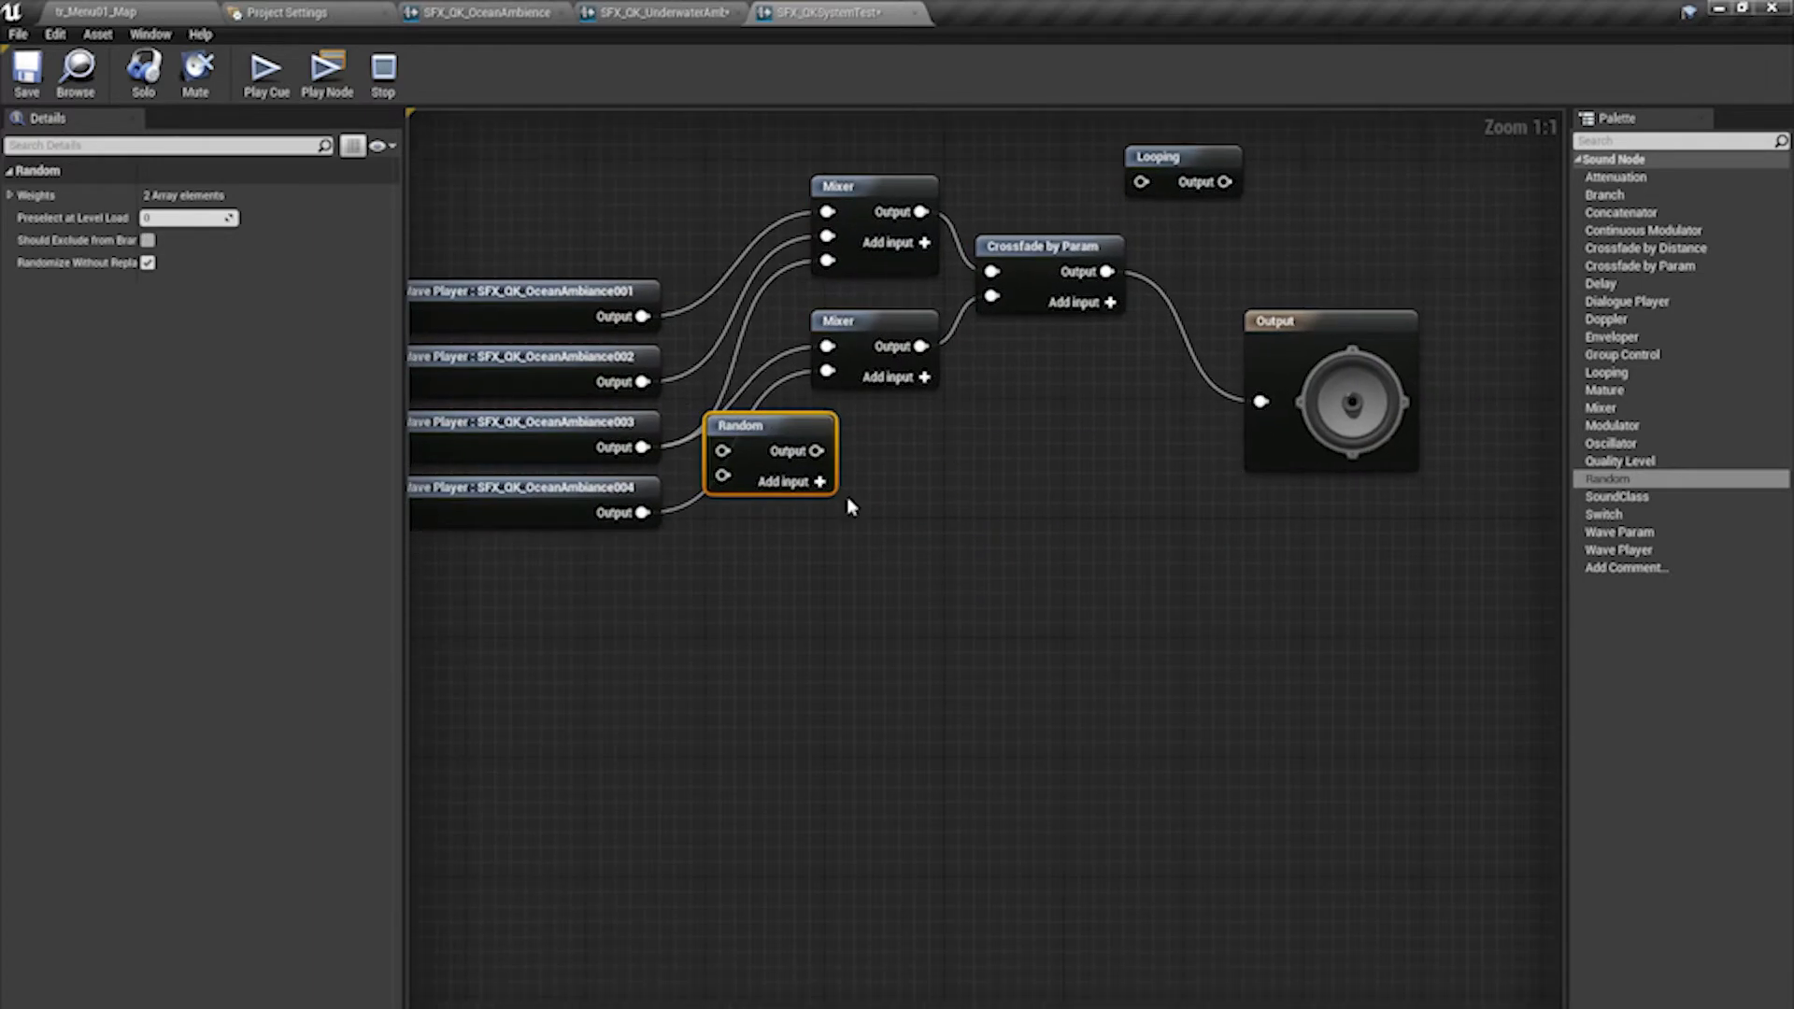
pyautogui.moveTo(772, 474); pyautogui.dragTo(1189, 681)
pyautogui.moveTo(986, 668); pyautogui.dragTo(1014, 699, button='right')
# - Copy the Wave Player, Mixer and Crossfade by Param chain and paste it below the original
pyautogui.moveTo(1193, 801); pyautogui.dragTo(586, 355)
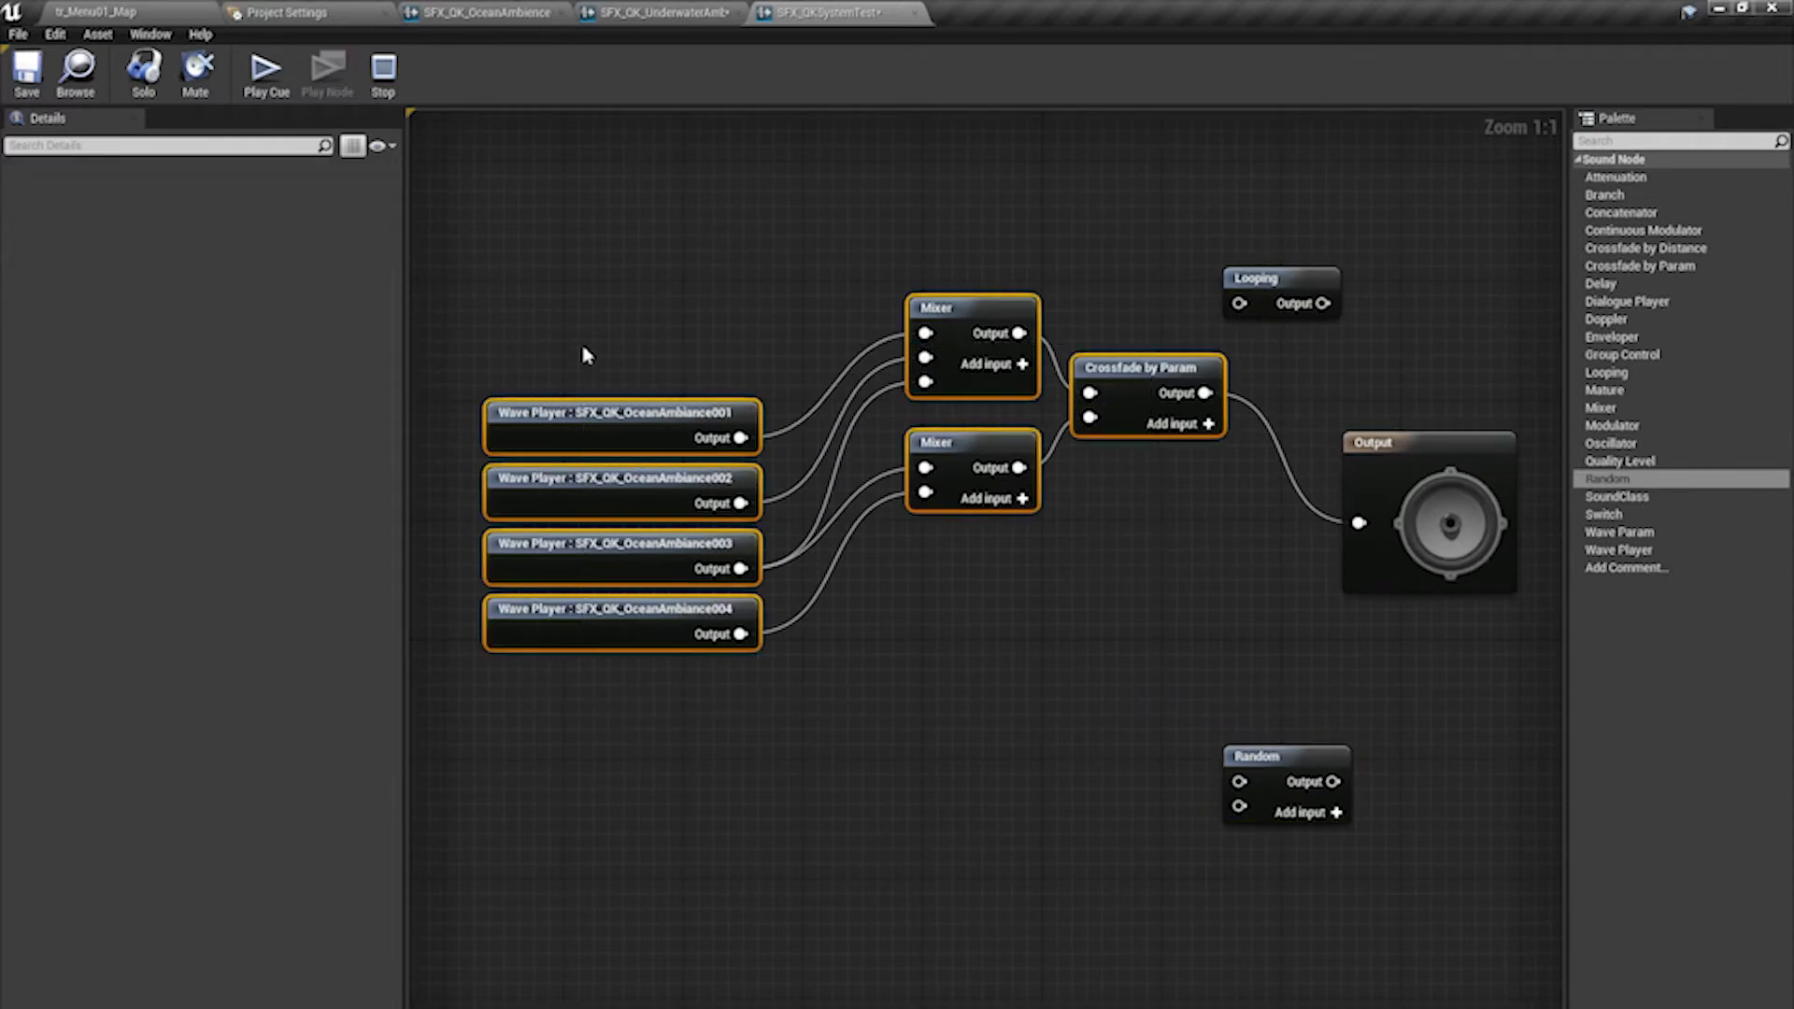
pyautogui.hotkey('ctrl', 'c')
pyautogui.click(803, 804)
pyautogui.hotkey('ctrl', 'v')
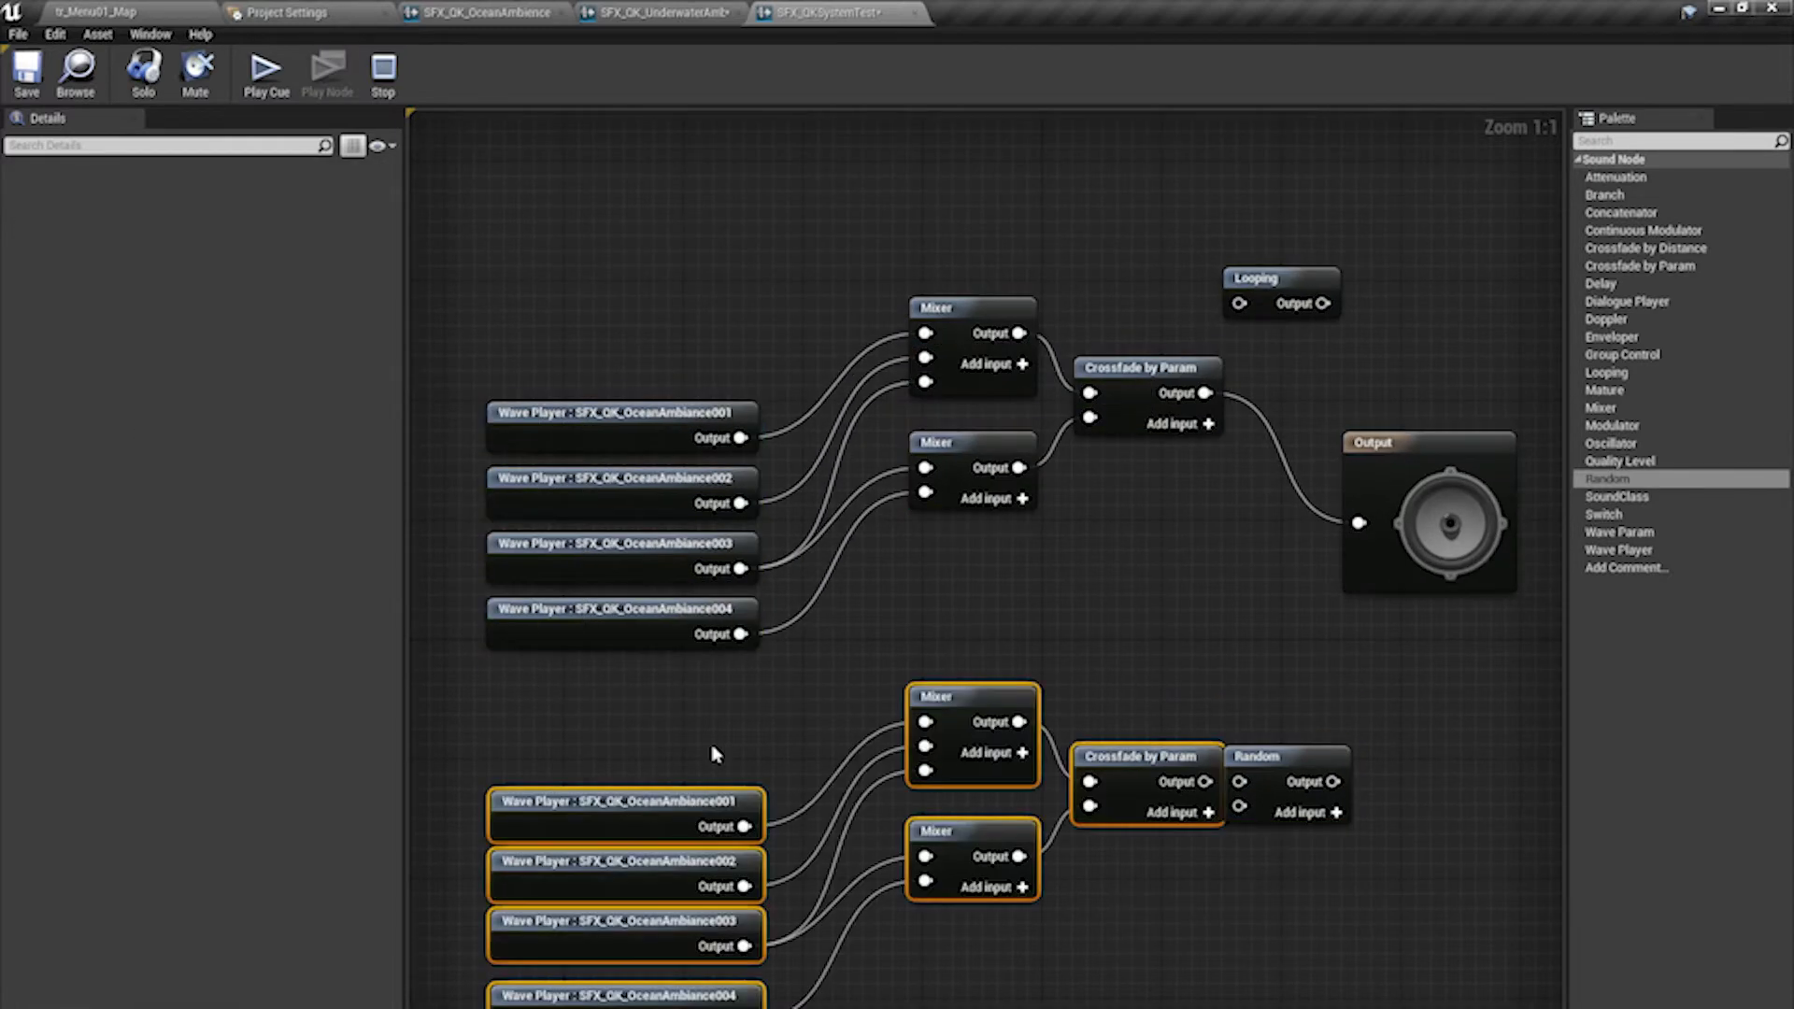
pyautogui.moveTo(716, 748); pyautogui.dragTo(801, 589, button='right')
pyautogui.moveTo(768, 710); pyautogui.dragTo(948, 534)
pyautogui.click(800, 636)
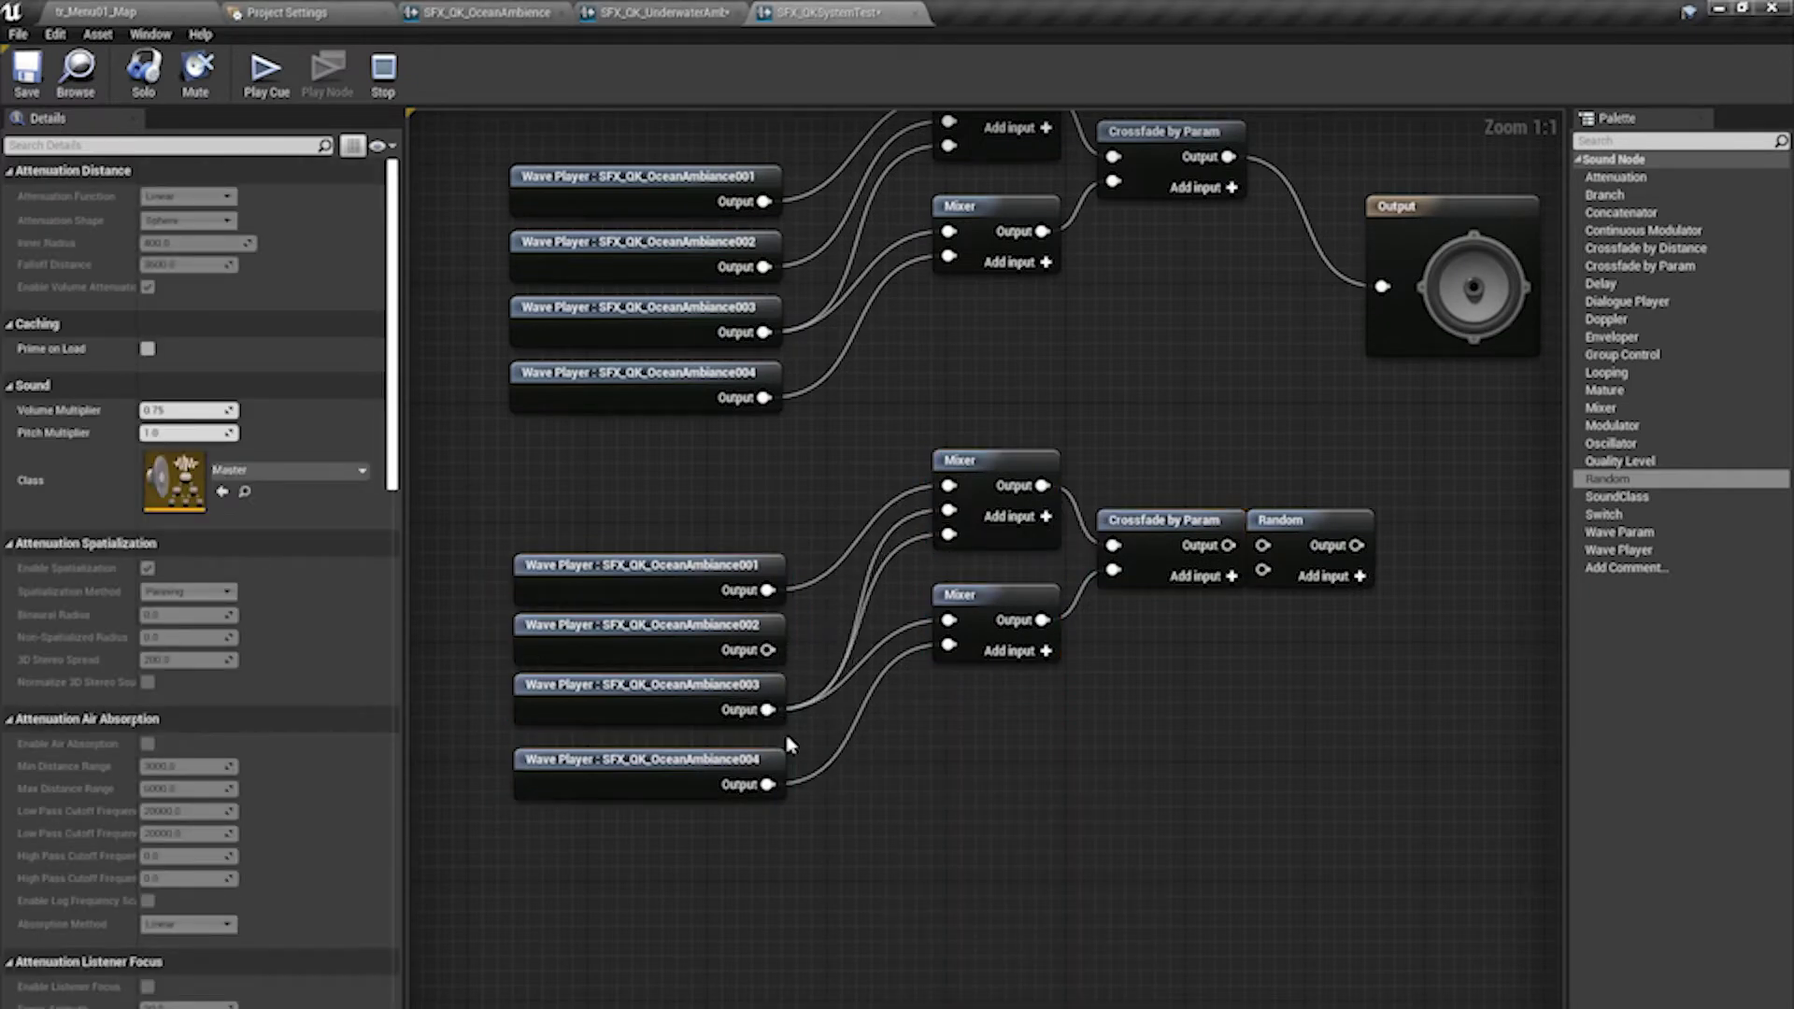
# - Rewire the pasted Wave Players 004 and 001 into different upper and lower Mixer inputs
pyautogui.moveTo(769, 784); pyautogui.dragTo(948, 485)
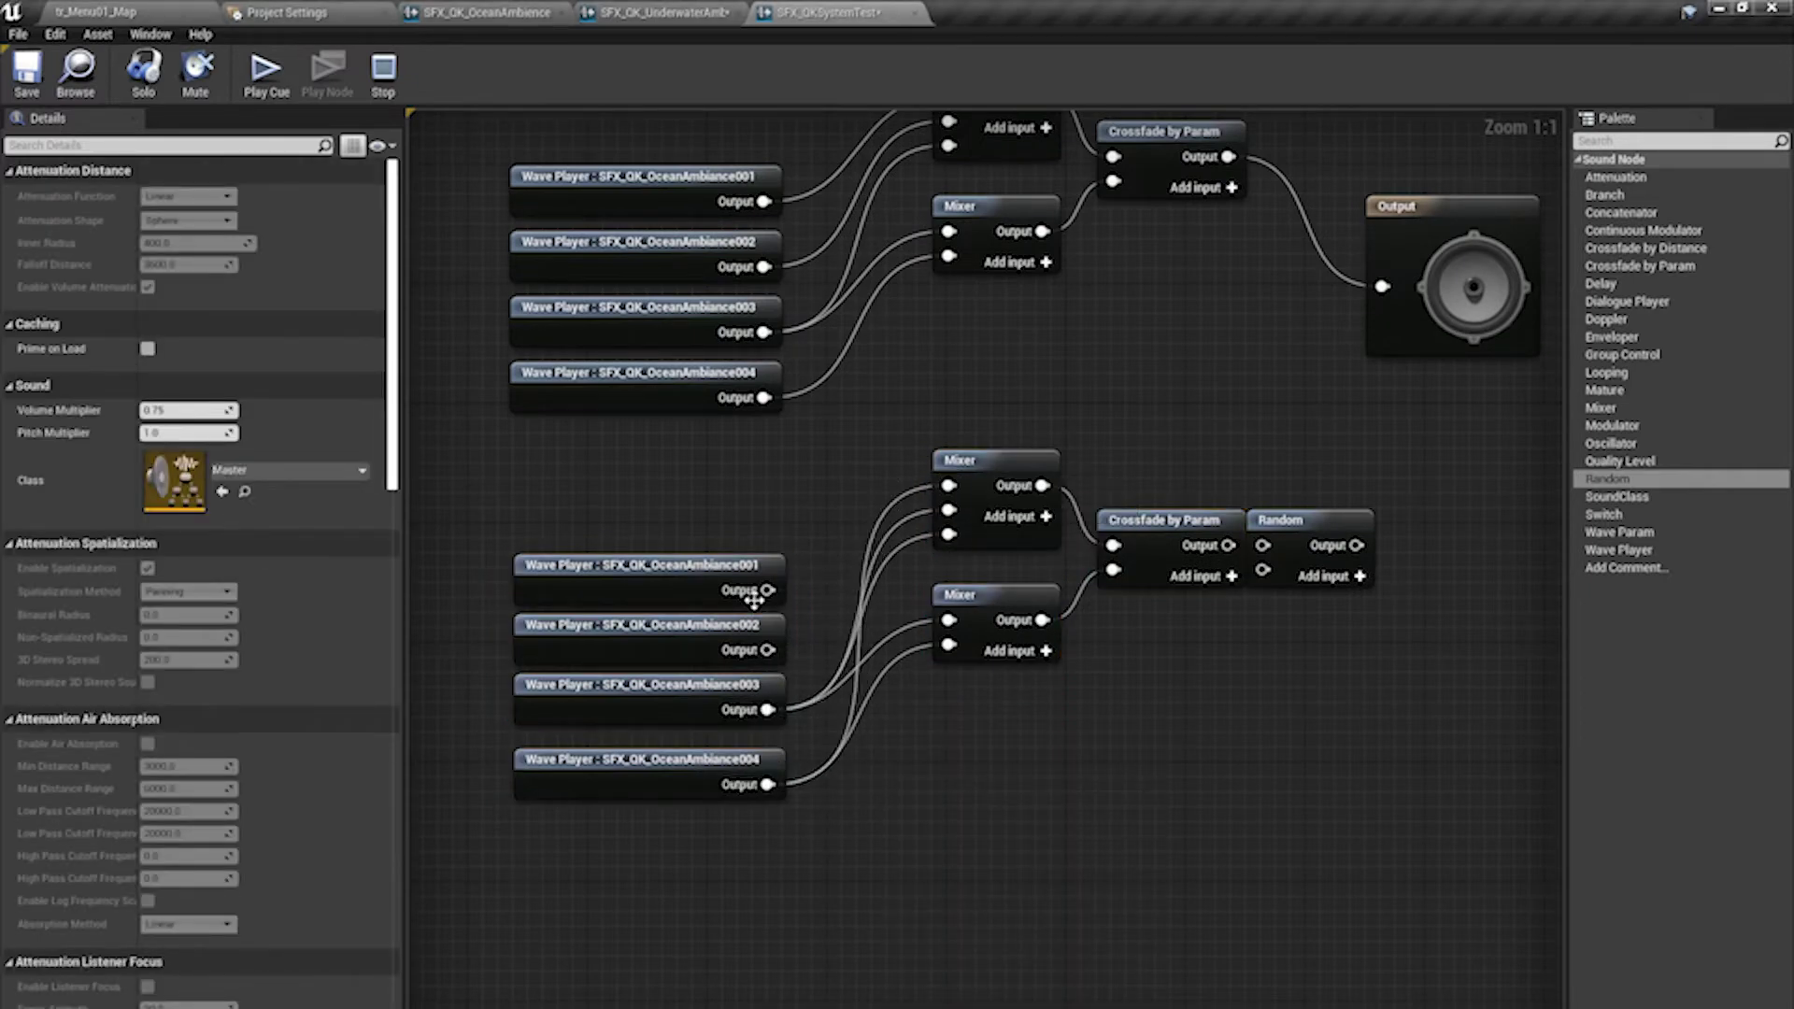
pyautogui.moveTo(768, 590); pyautogui.dragTo(949, 645)
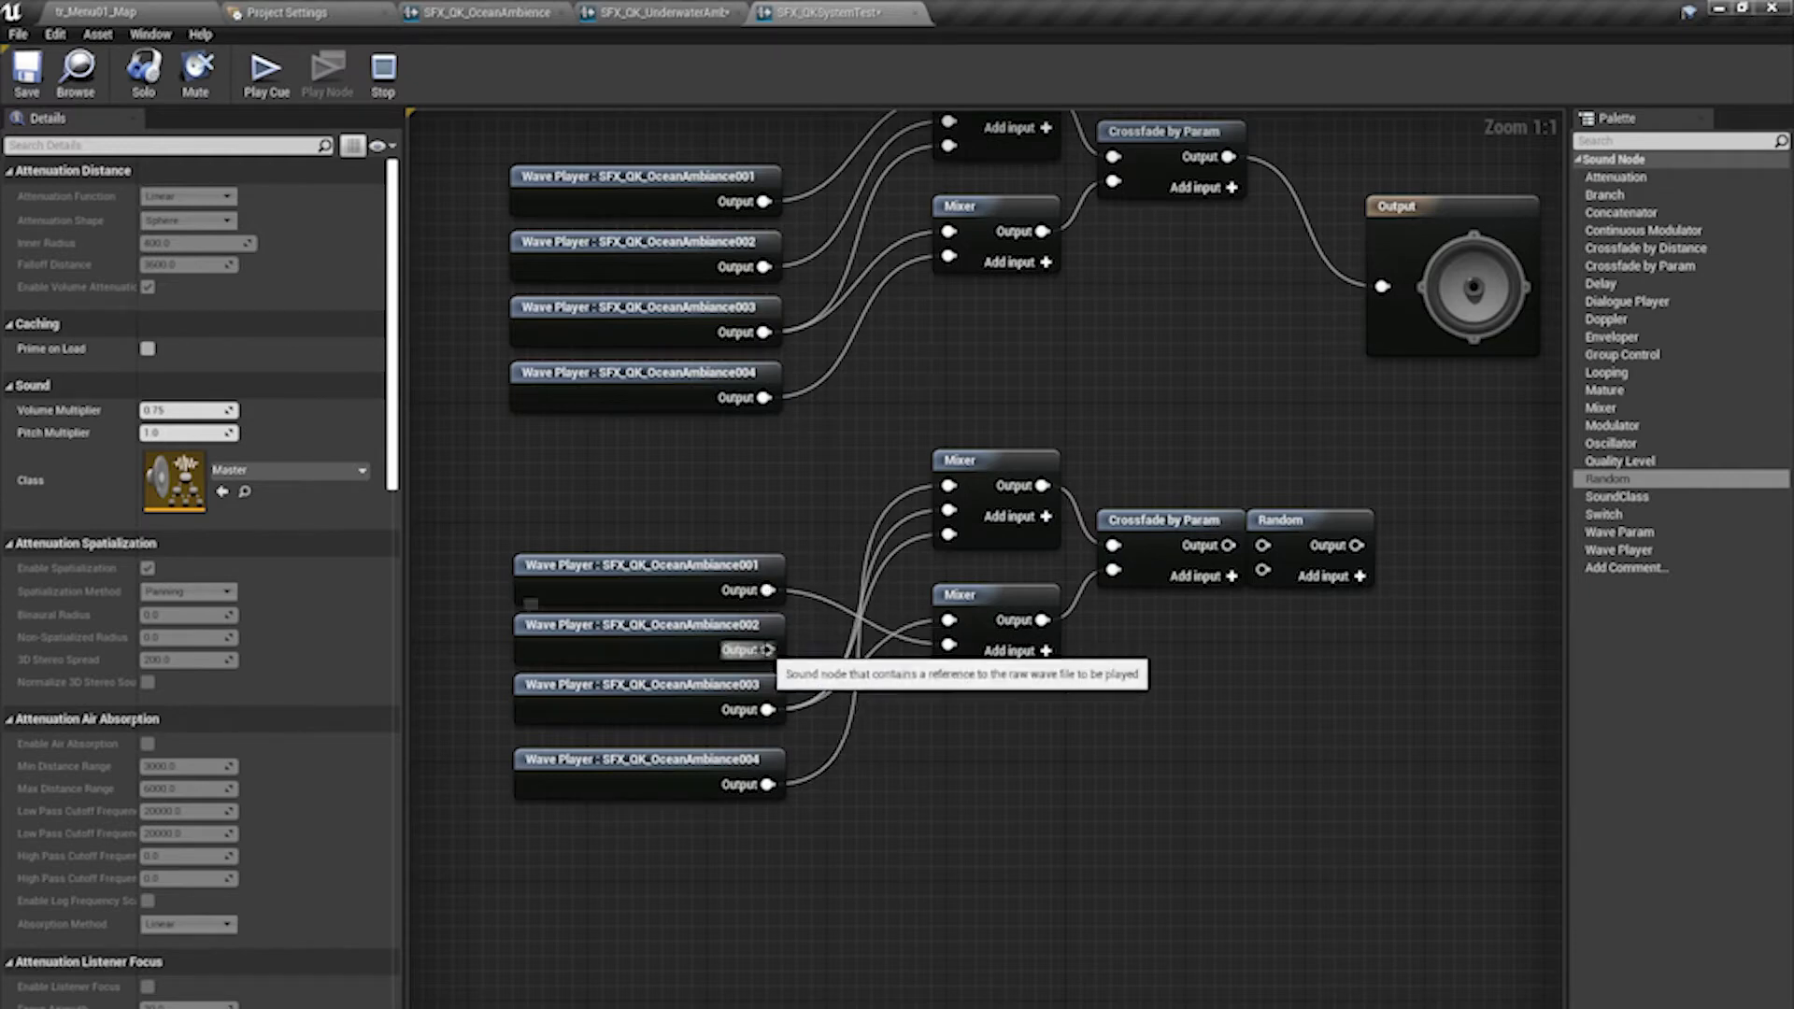
pyautogui.moveTo(769, 650); pyautogui.dragTo(958, 623)
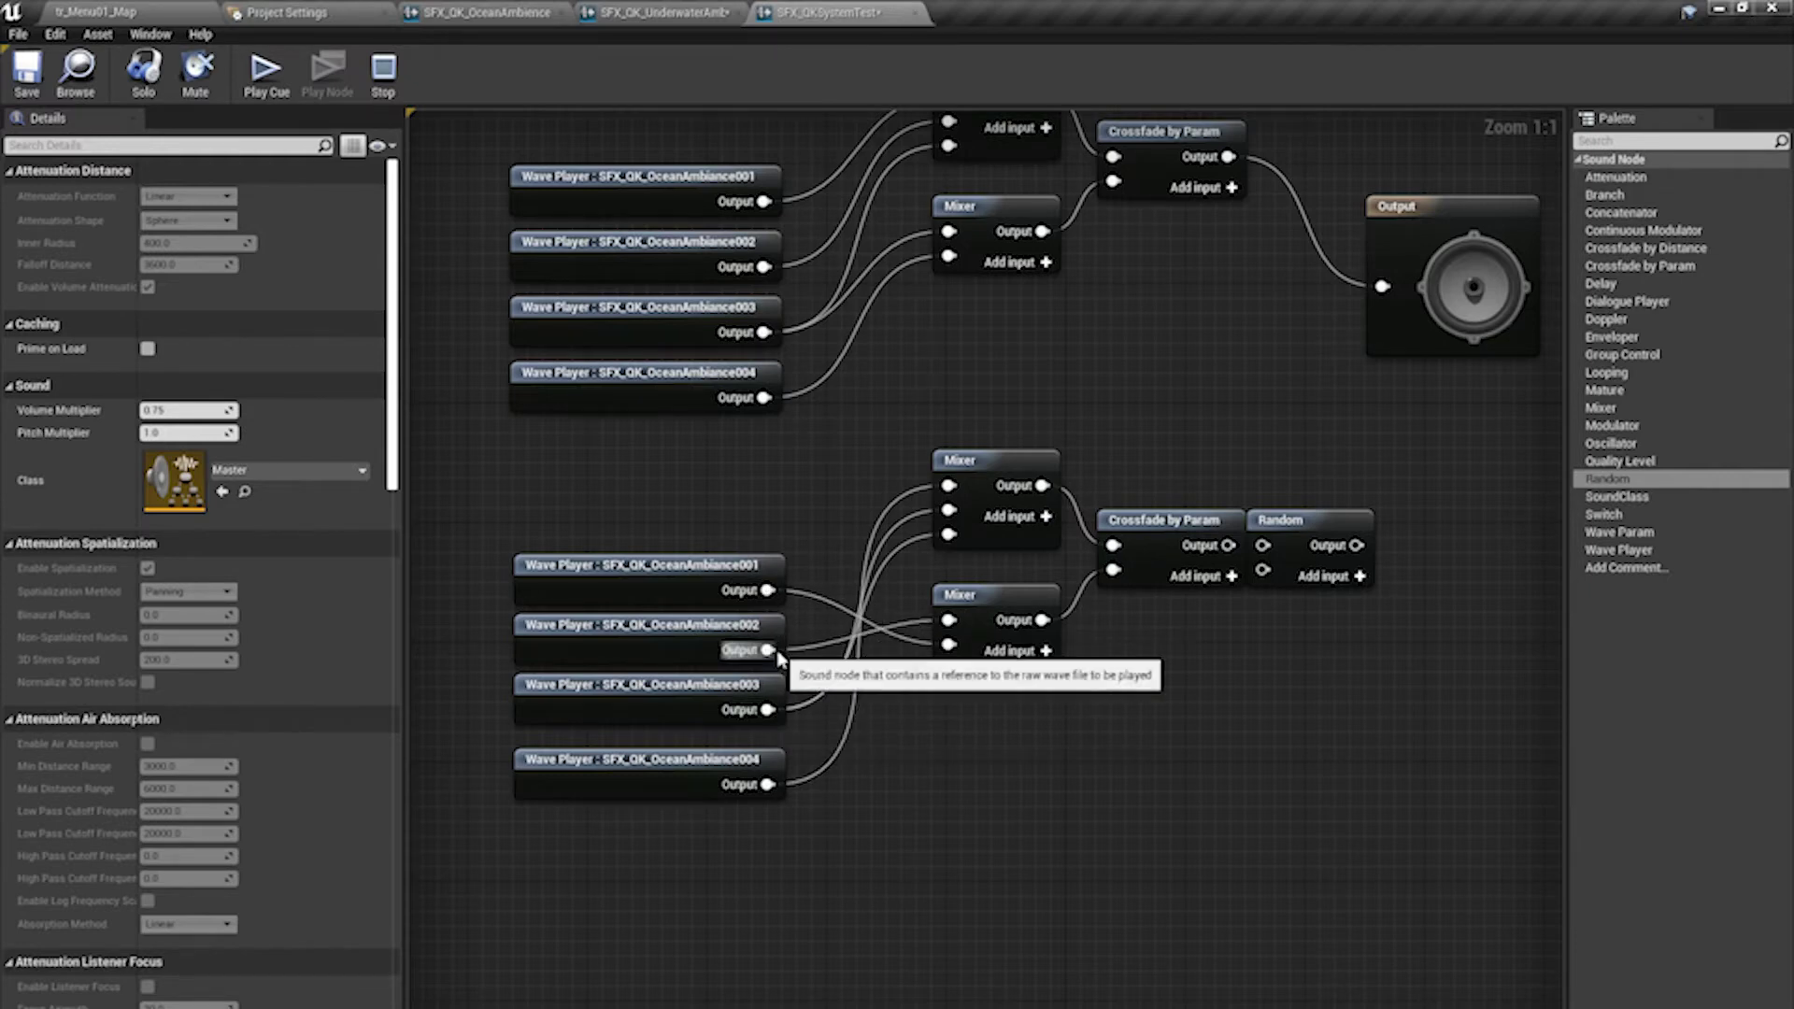
pyautogui.moveTo(769, 590); pyautogui.dragTo(939, 538)
# - Place Random below the Output node, shift Output further right, and pull a wire from the lower Crossfade
pyautogui.moveTo(939, 537); pyautogui.dragTo(700, 602, button='right')
pyautogui.moveTo(1065, 585); pyautogui.dragTo(1147, 450)
pyautogui.moveTo(1208, 342); pyautogui.dragTo(1495, 349)
pyautogui.moveTo(1494, 349); pyautogui.dragTo(1427, 433, button='right')
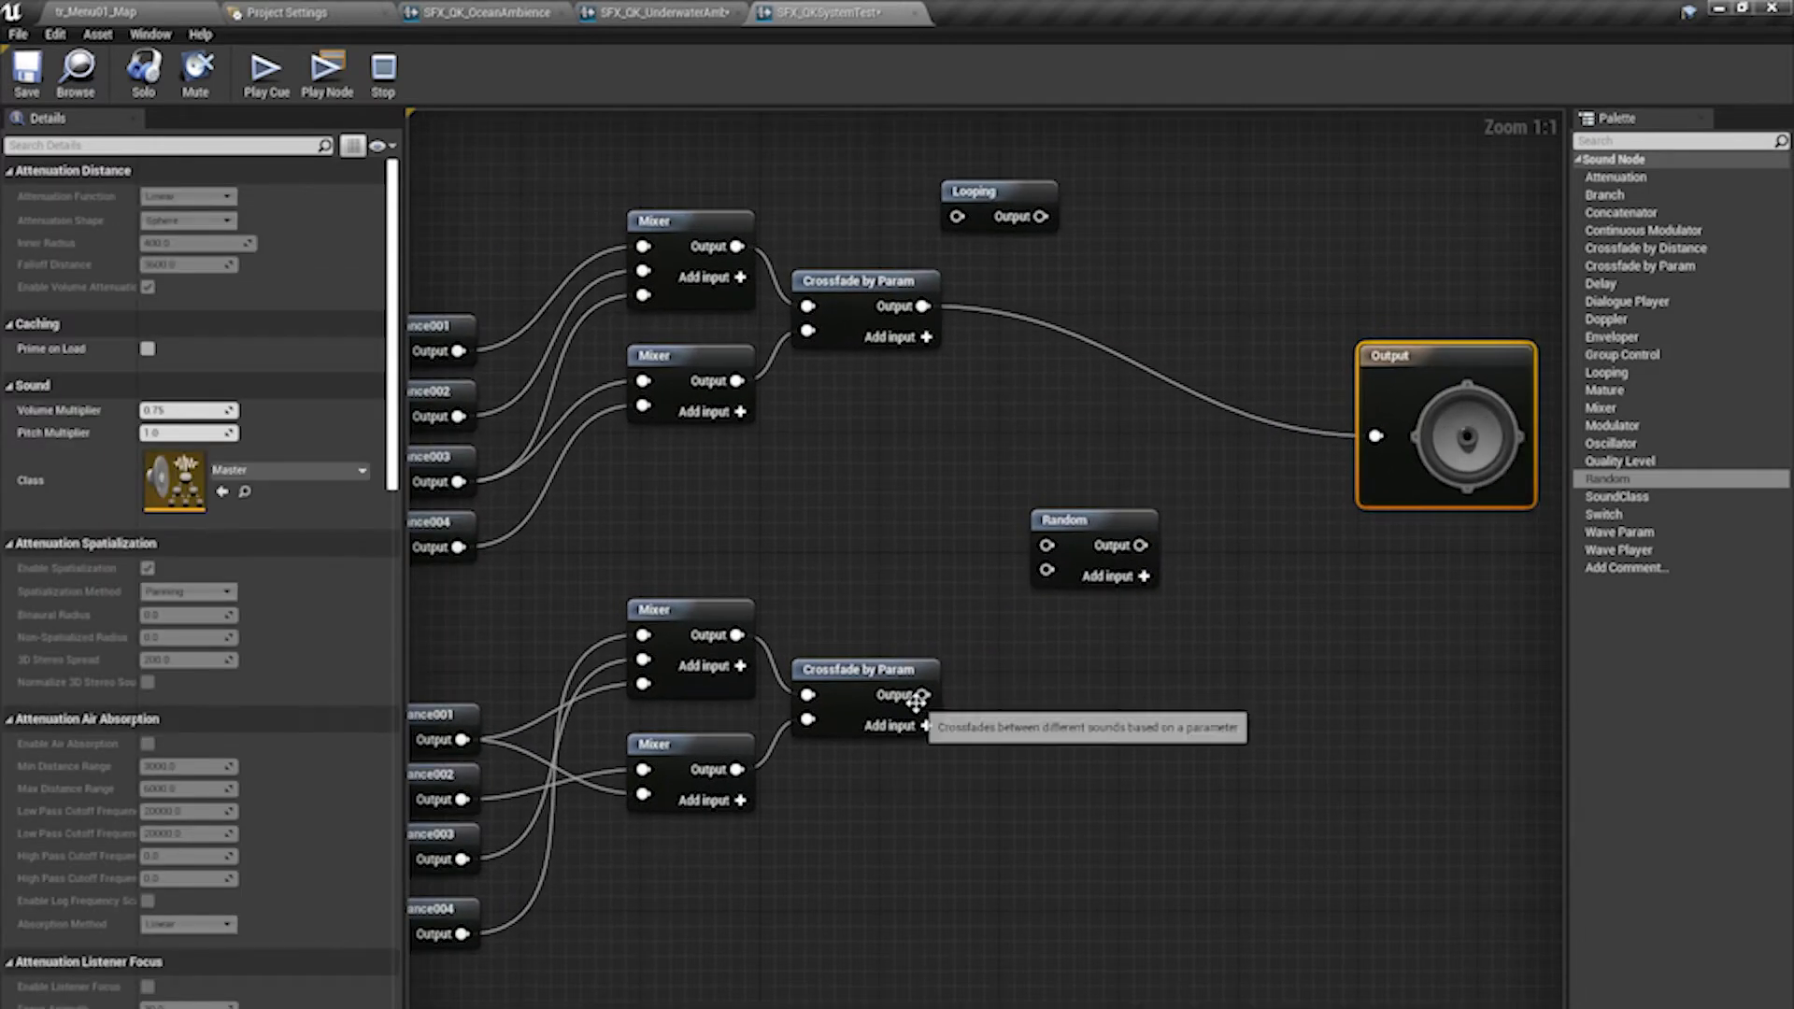
pyautogui.moveTo(923, 694); pyautogui.dragTo(1048, 572)
# - Connect the lower Crossfade into Random, then play, restart and stop the looping cue to hear both branches
pyautogui.moveTo(922, 305); pyautogui.dragTo(1375, 435)
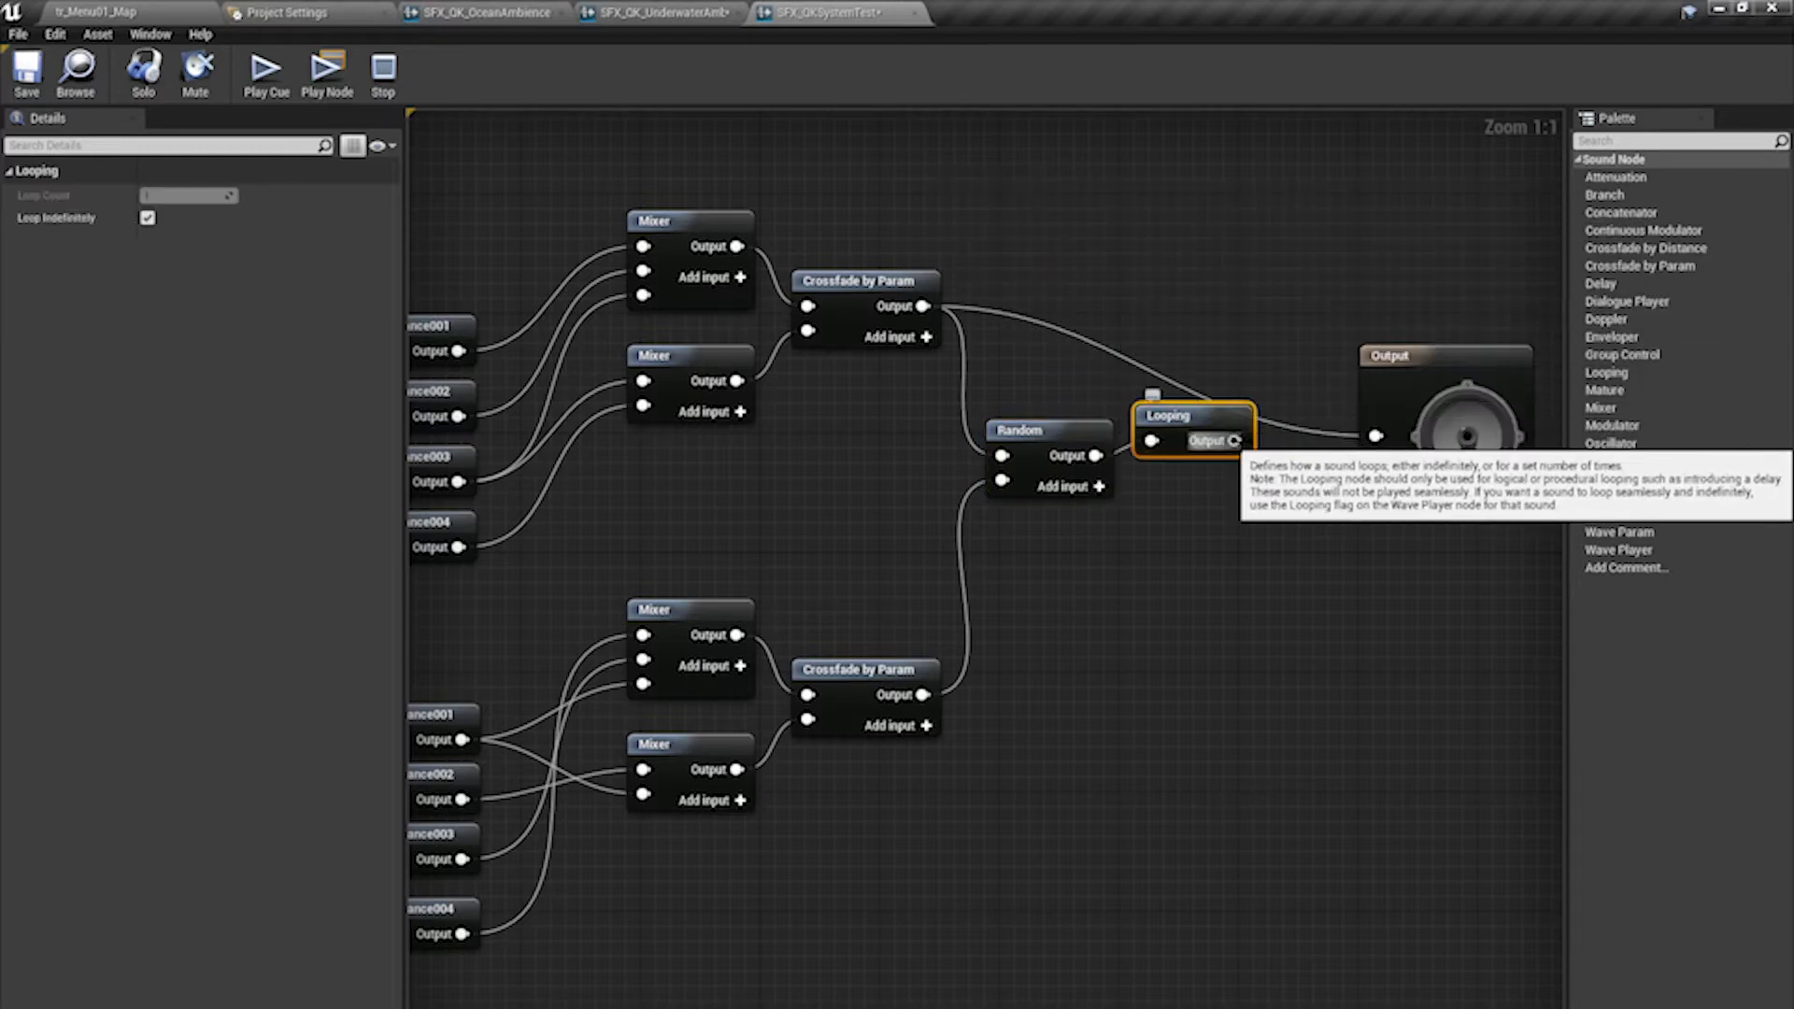
pyautogui.scroll(-3, 1169, 173)
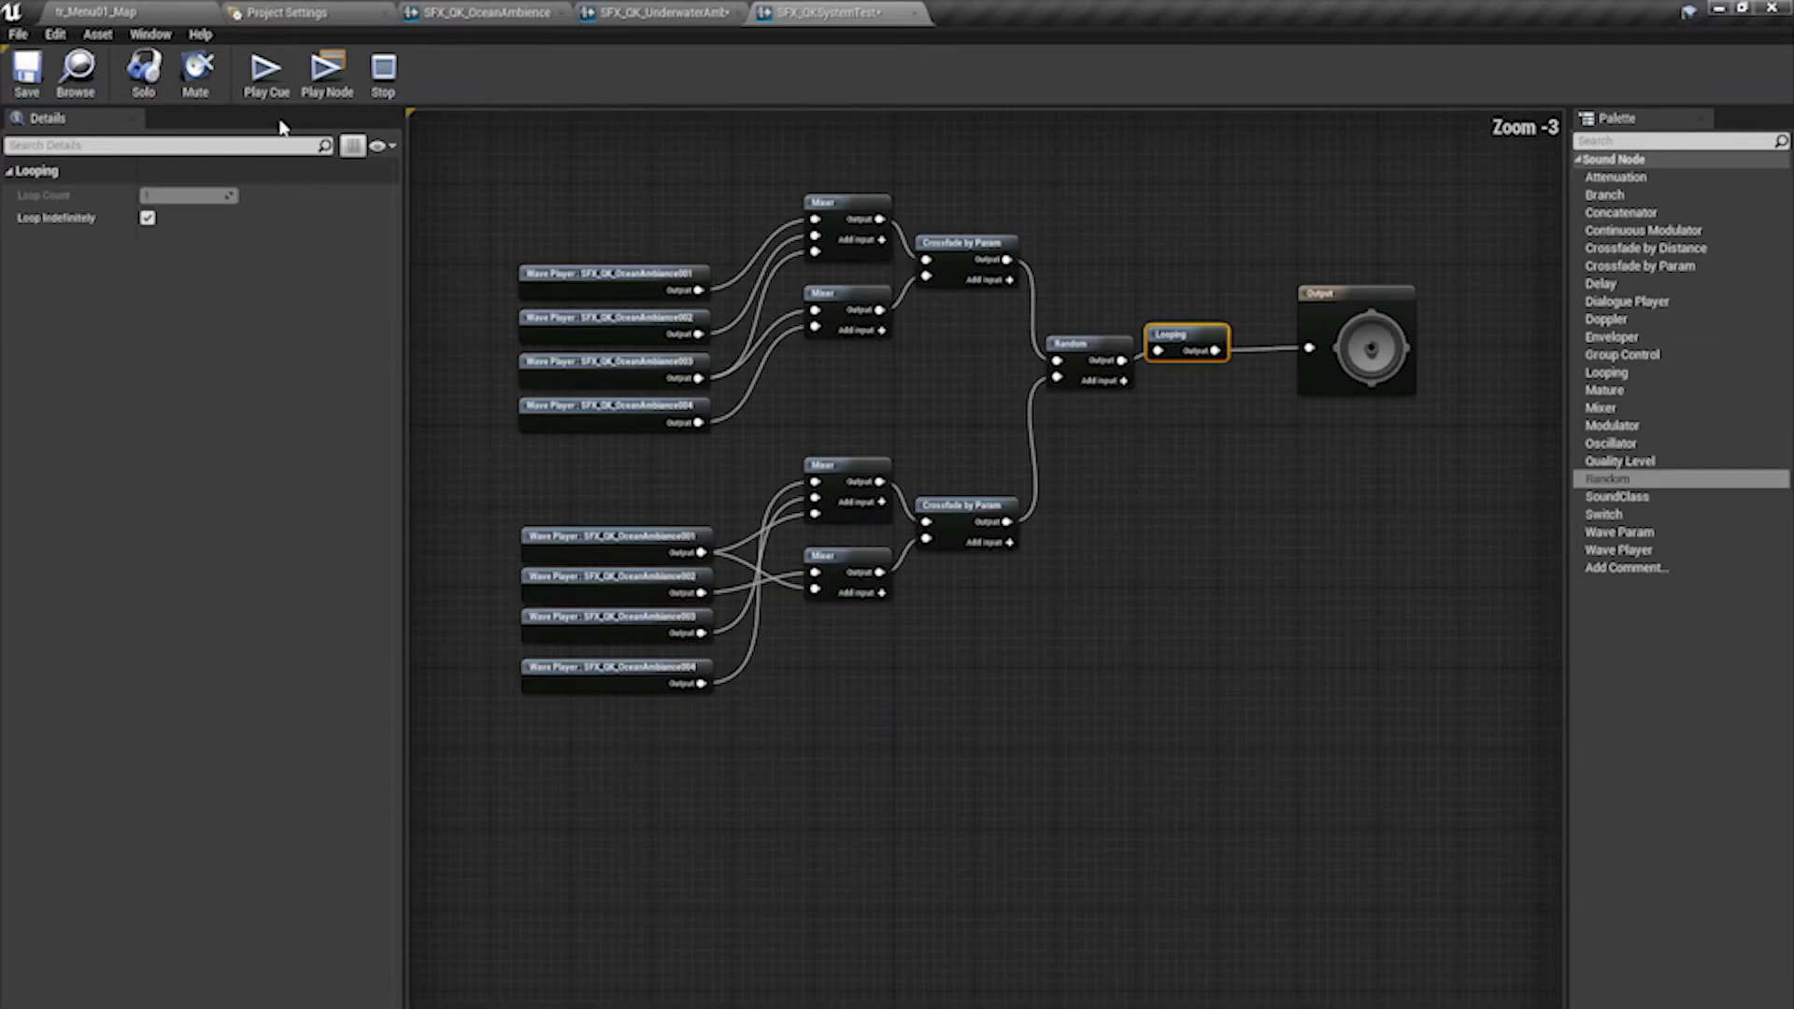
pyautogui.click(280, 84)
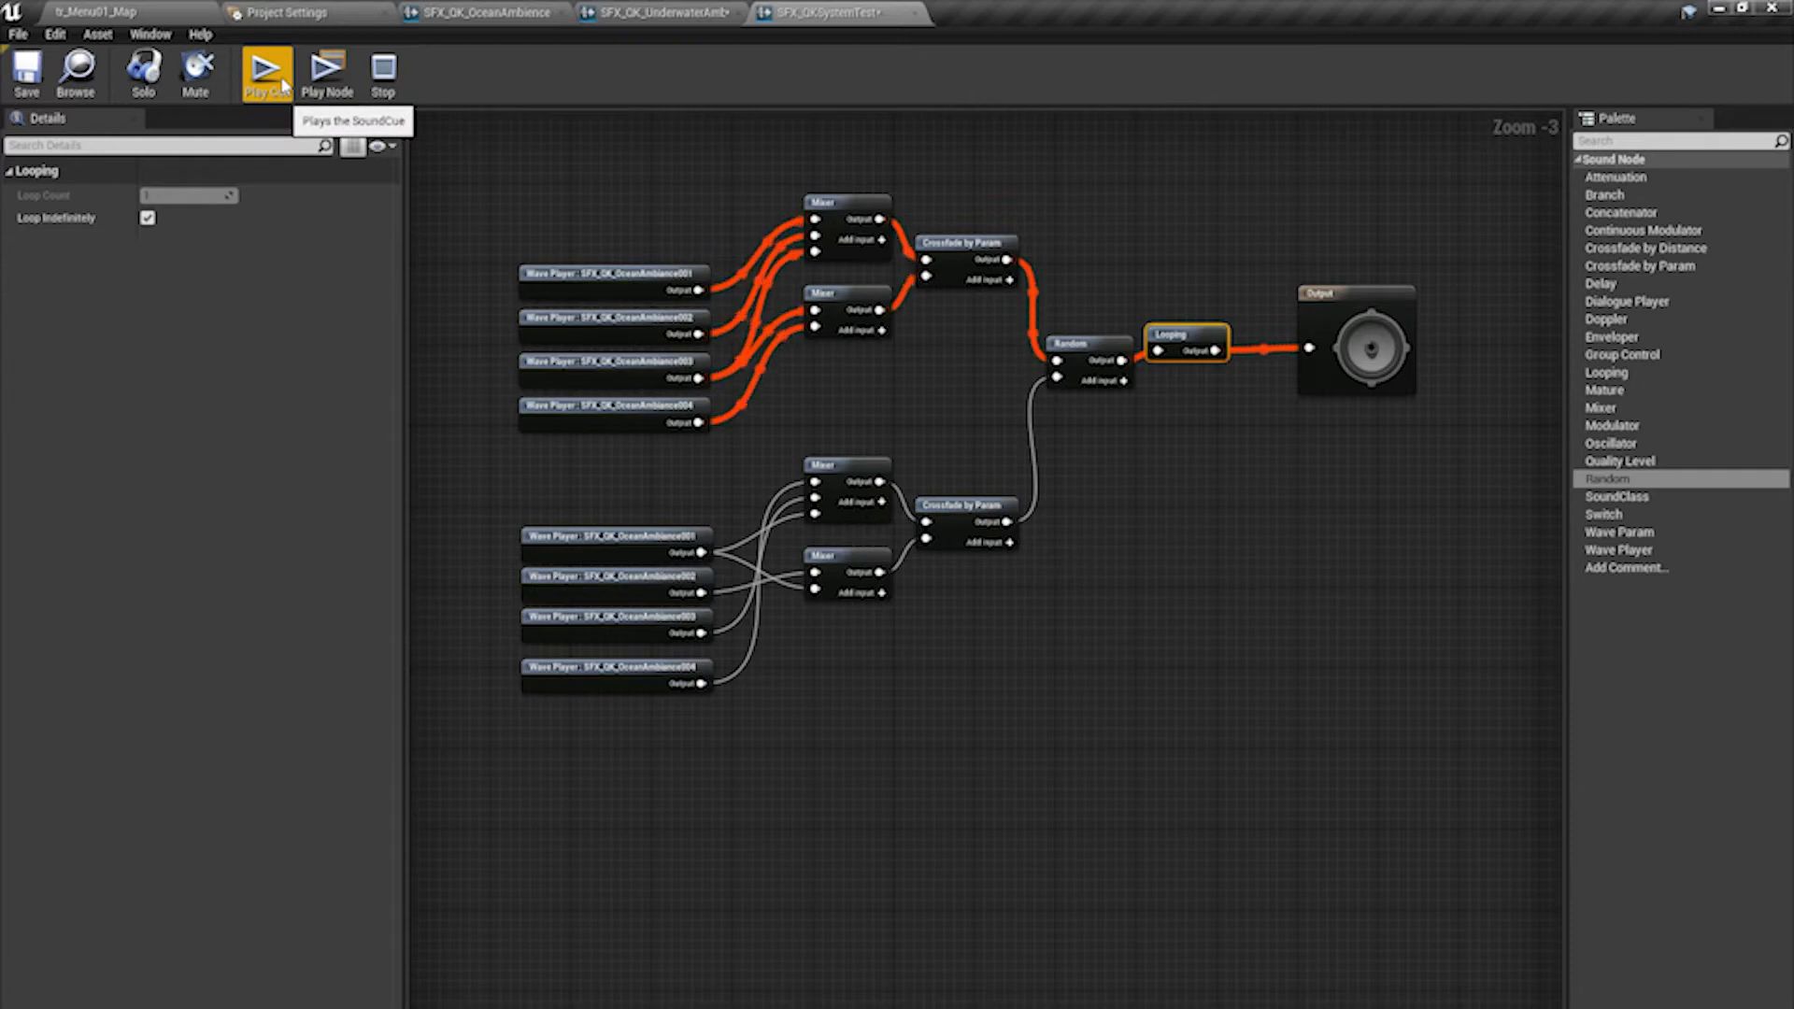
pyautogui.click(281, 82)
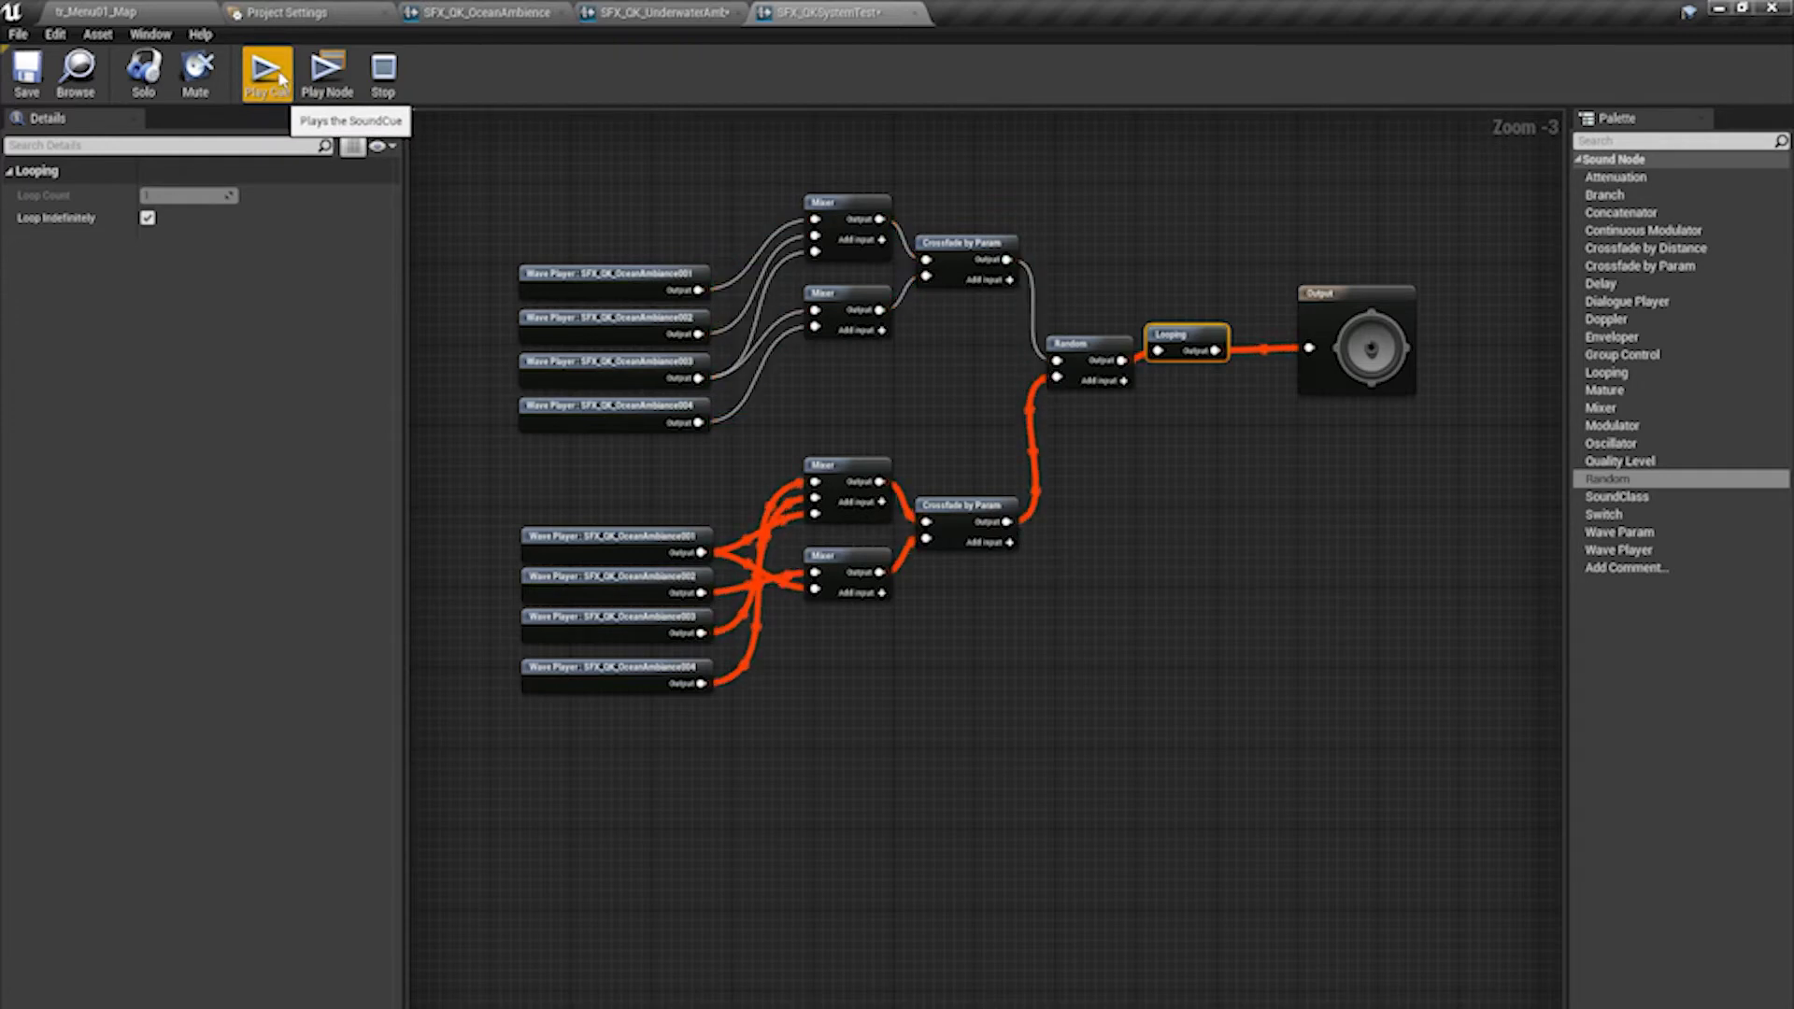
pyautogui.scroll(-3, 1322, 629)
pyautogui.moveTo(1242, 649); pyautogui.dragTo(1010, 641, button='right')
pyautogui.click(383, 72)
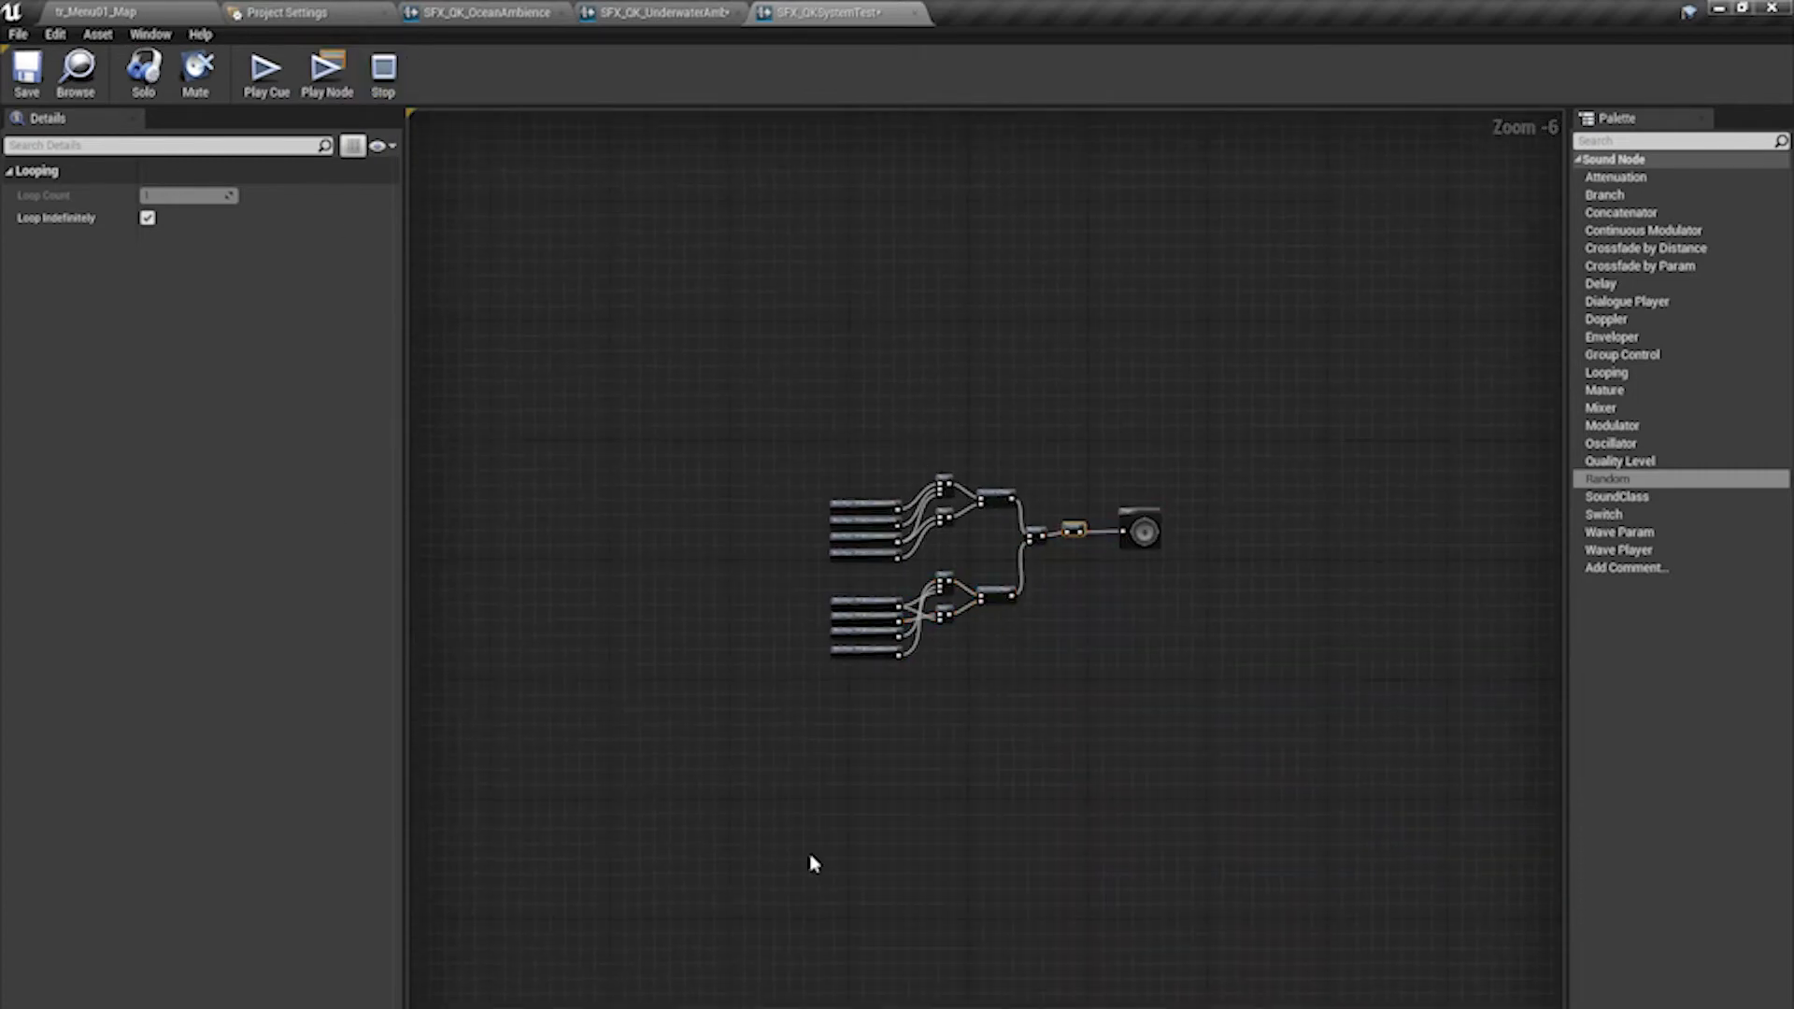
pyautogui.scroll(5, 881, 493)
pyautogui.scroll(-2, 881, 492)
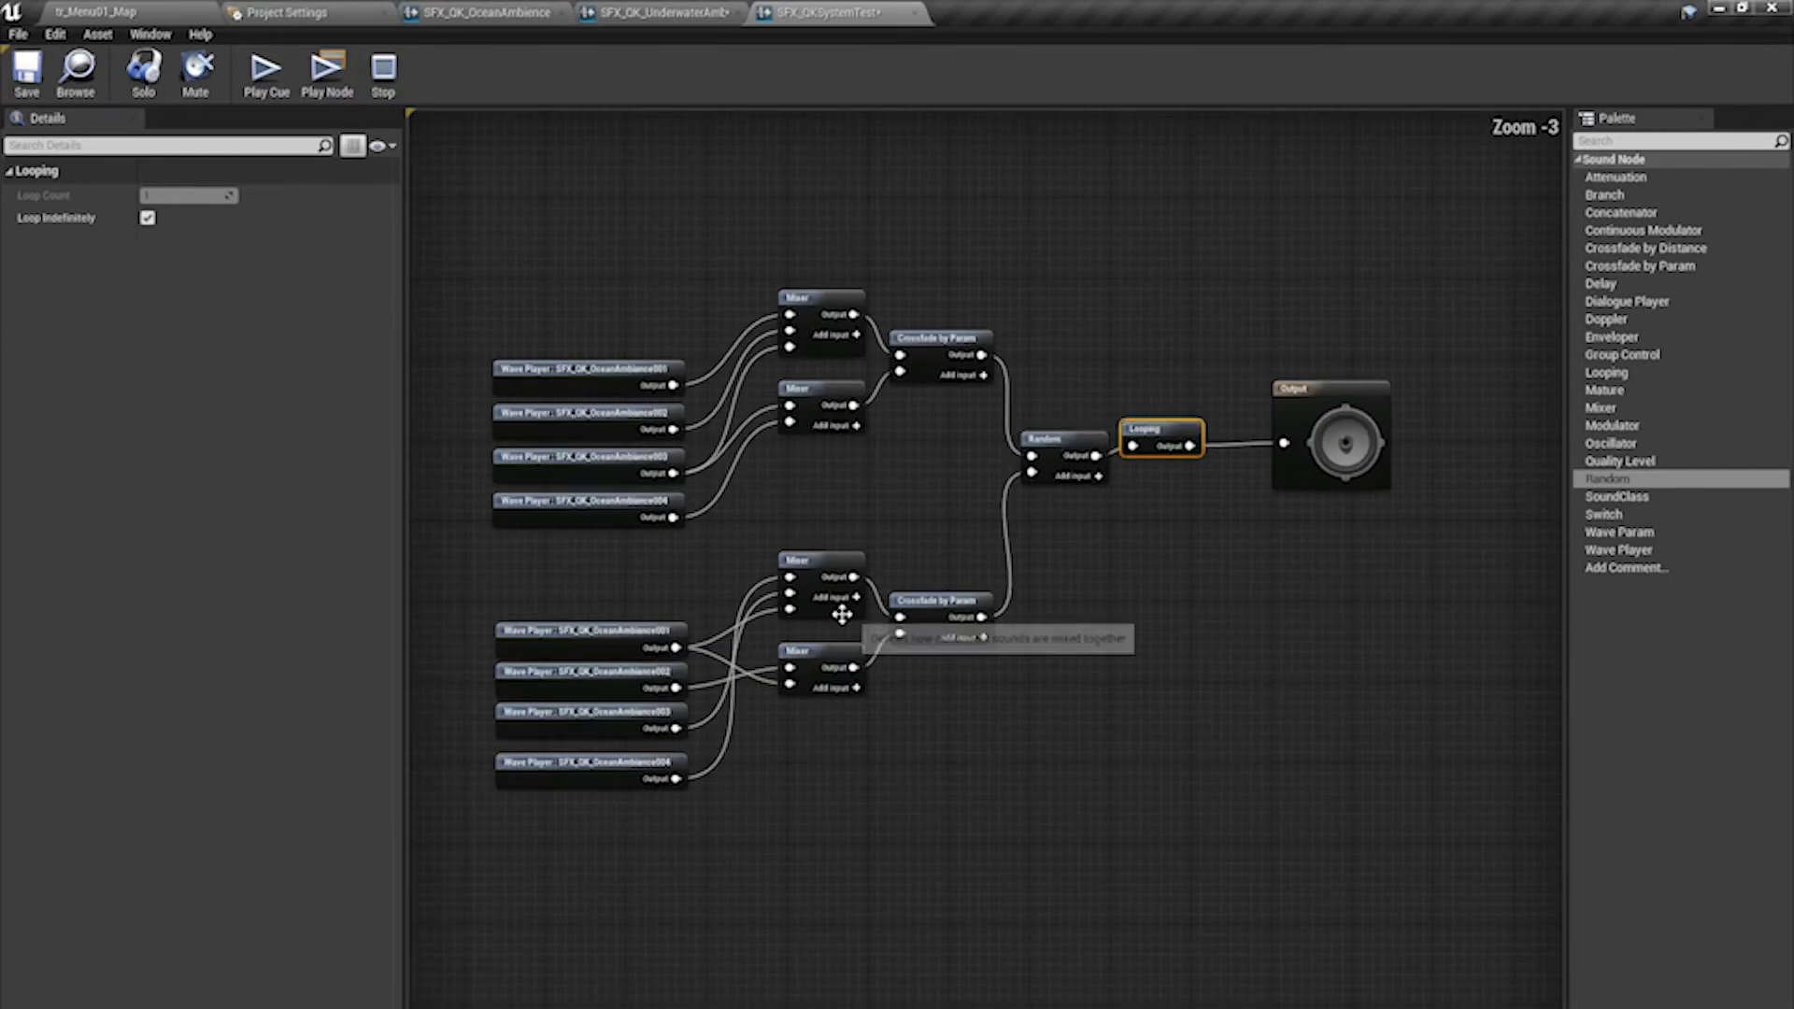
# - In SFX_QK_OceanAmbience, select the OceanAmbience and Melody Wave Players, Looping and Modulator, nudge Modulator, and play the cue
pyautogui.click(547, 12)
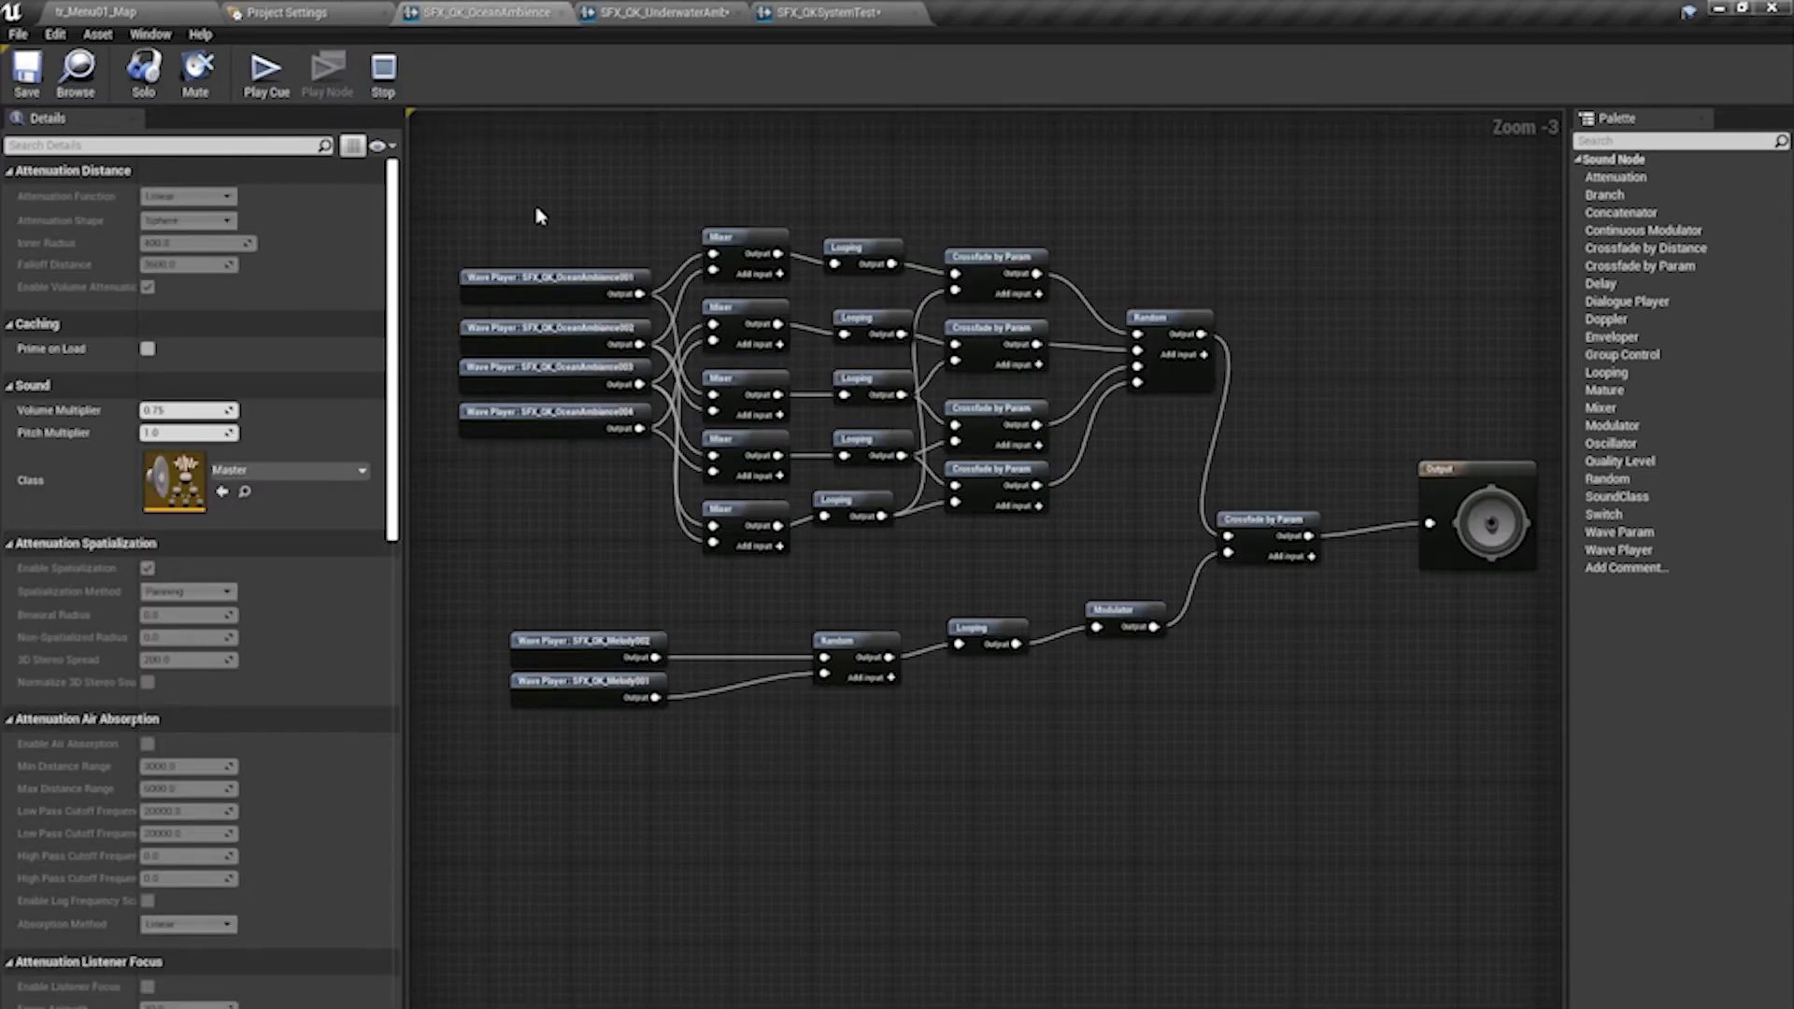
pyautogui.moveTo(533, 220); pyautogui.dragTo(548, 417)
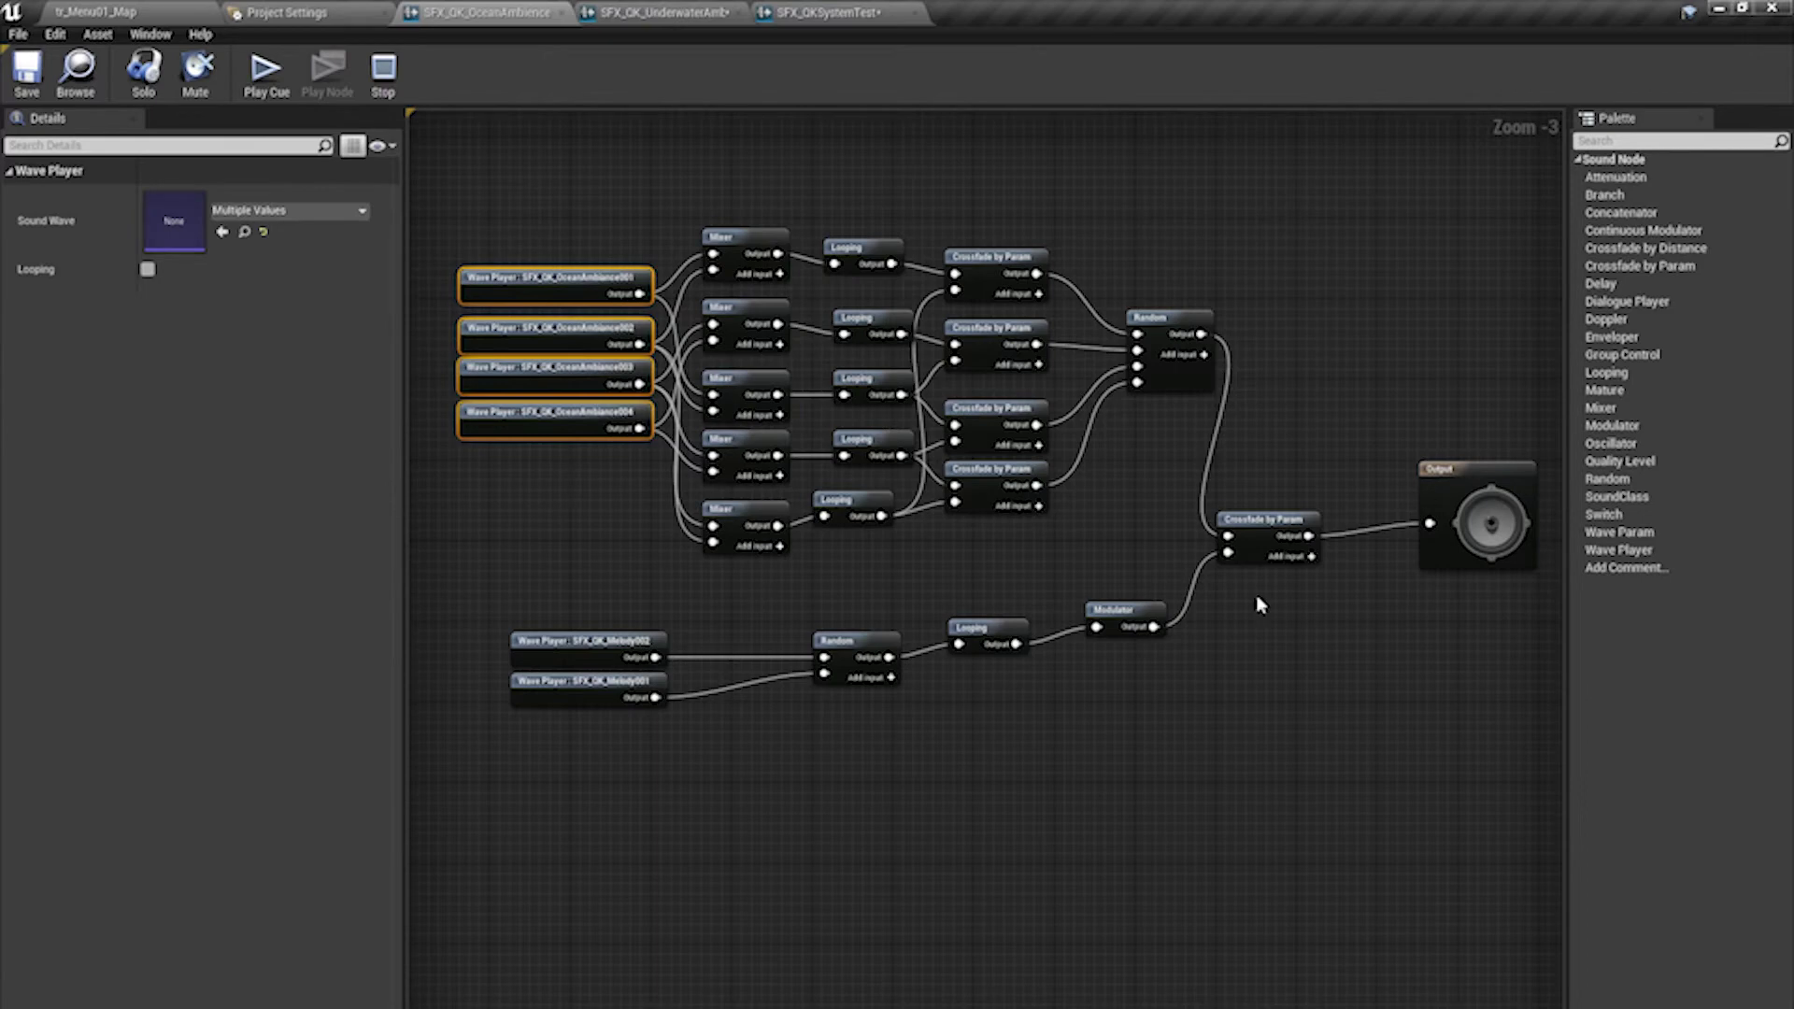
pyautogui.moveTo(607, 559); pyautogui.dragTo(834, 777)
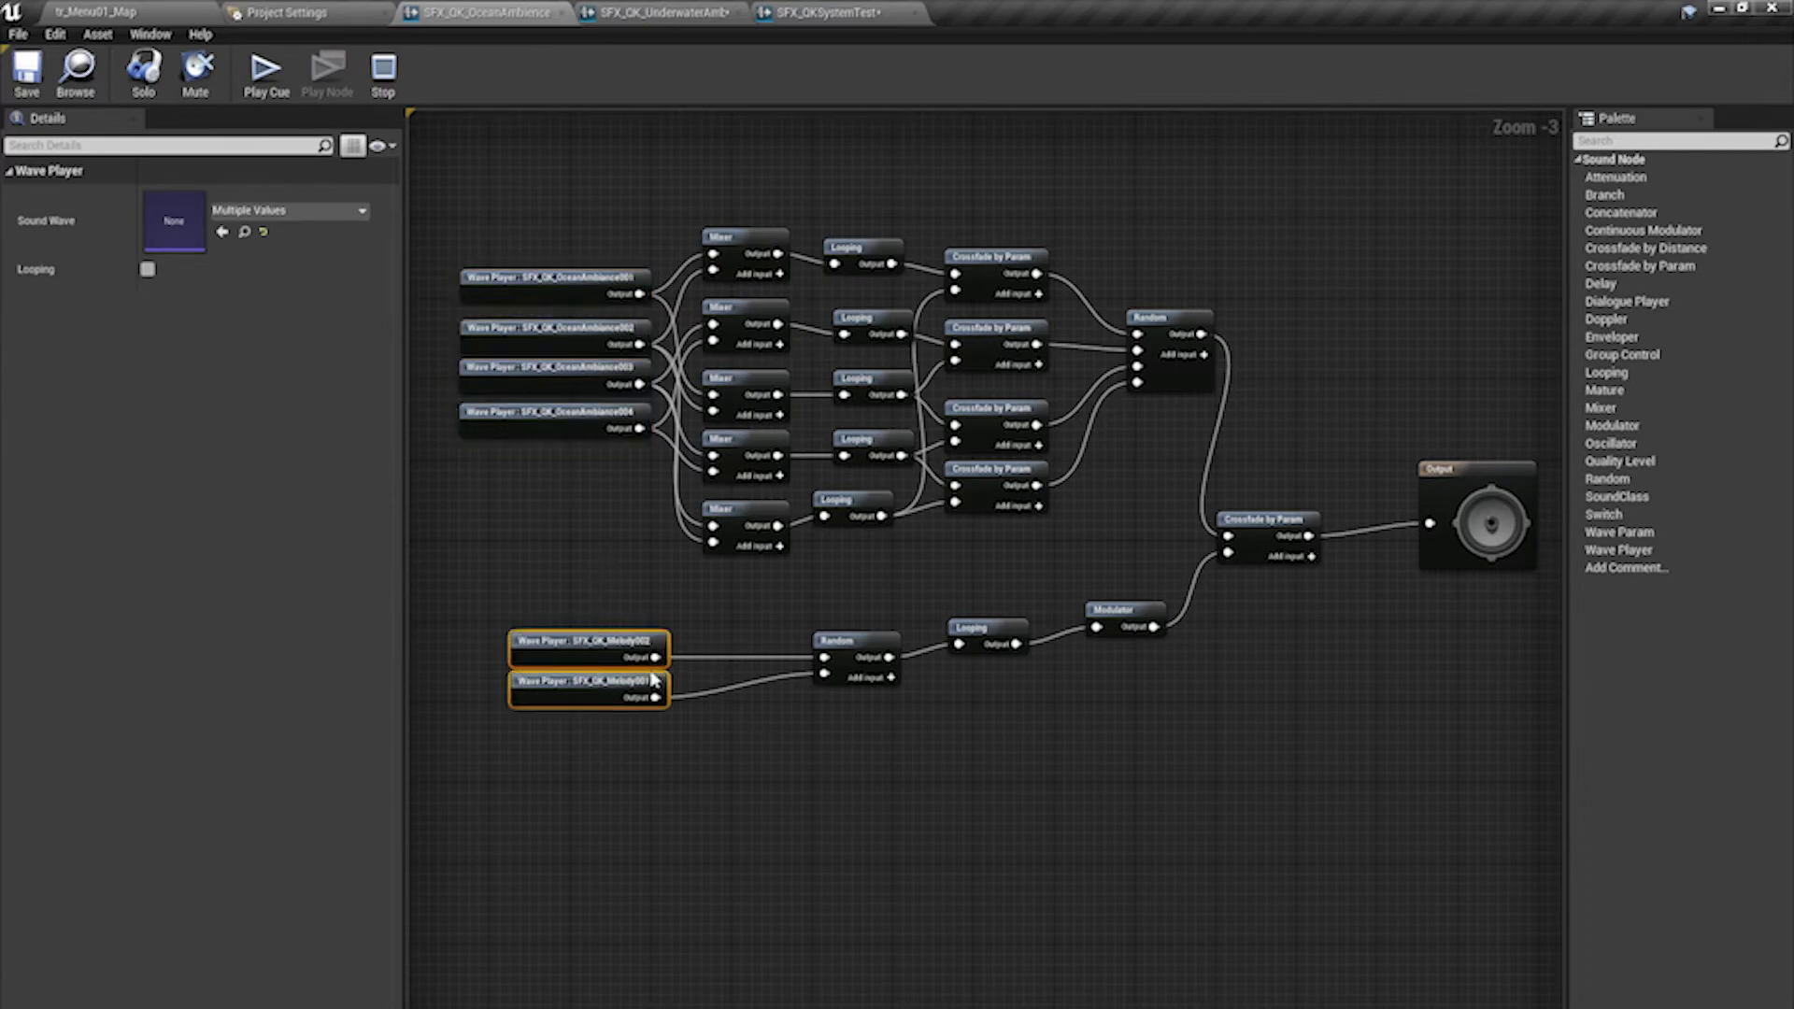
pyautogui.click(972, 628)
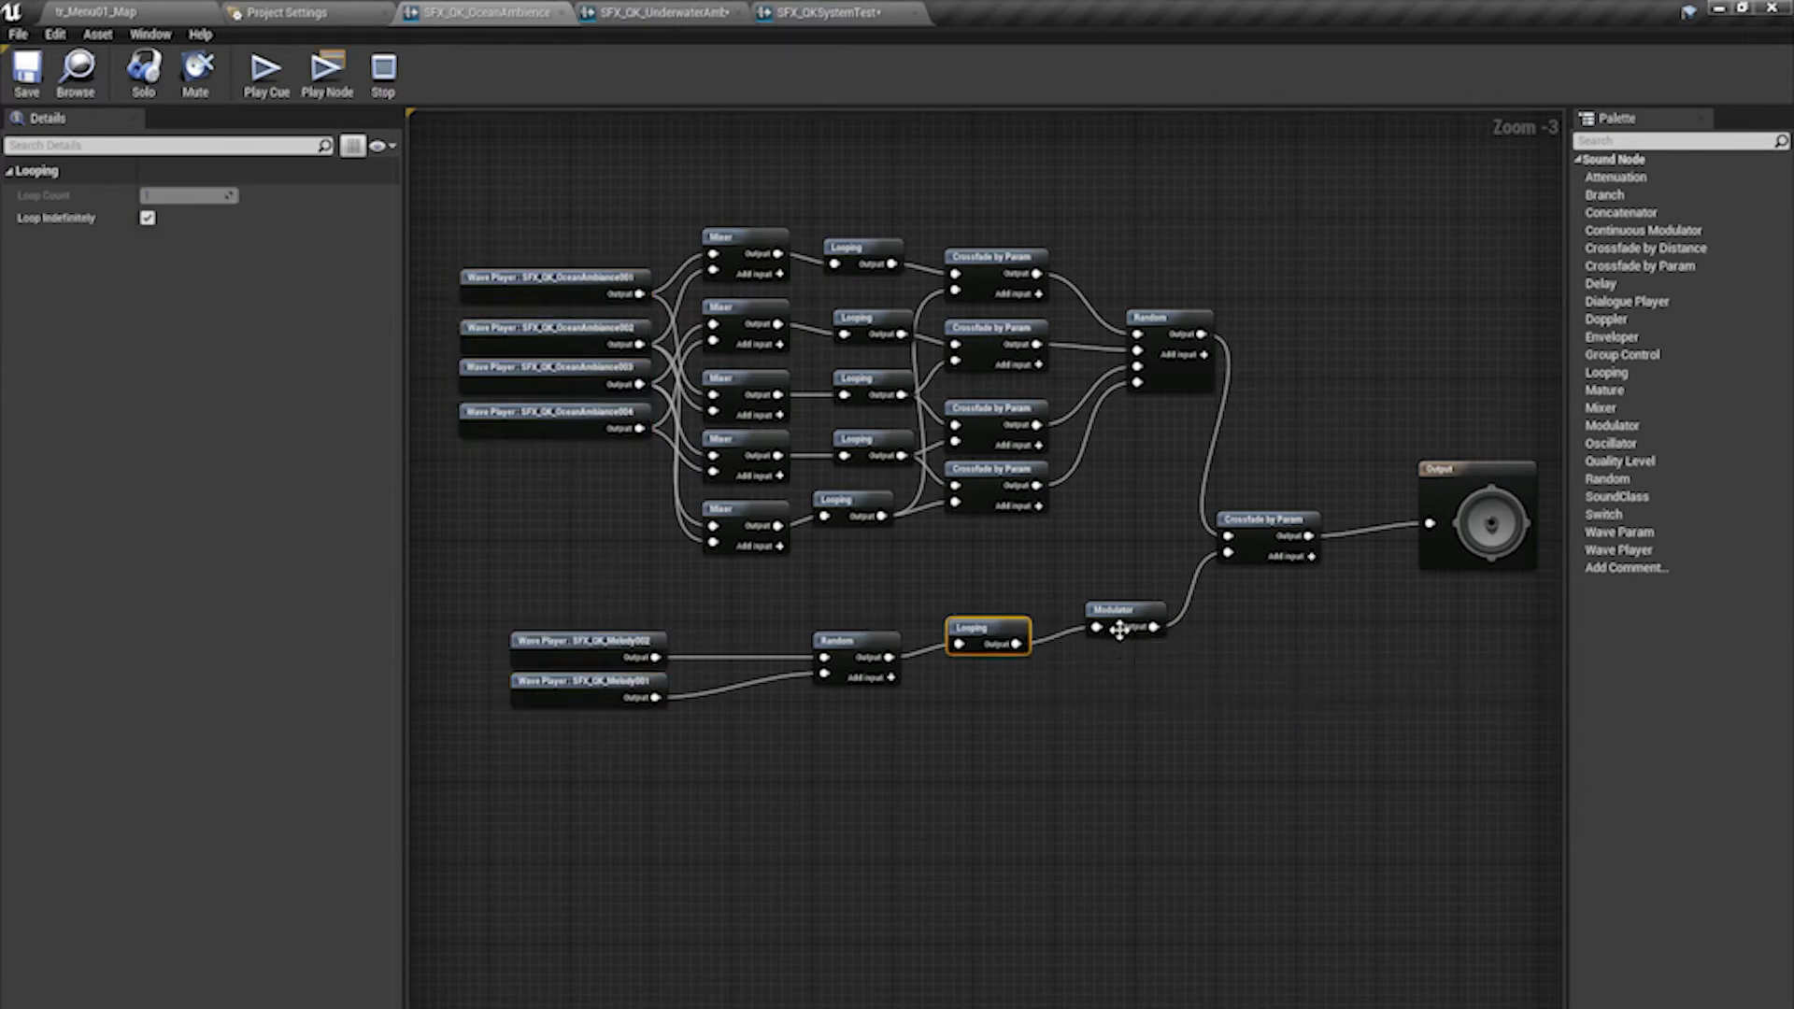
pyautogui.click(1121, 610)
pyautogui.moveTo(1127, 609); pyautogui.dragTo(1156, 589)
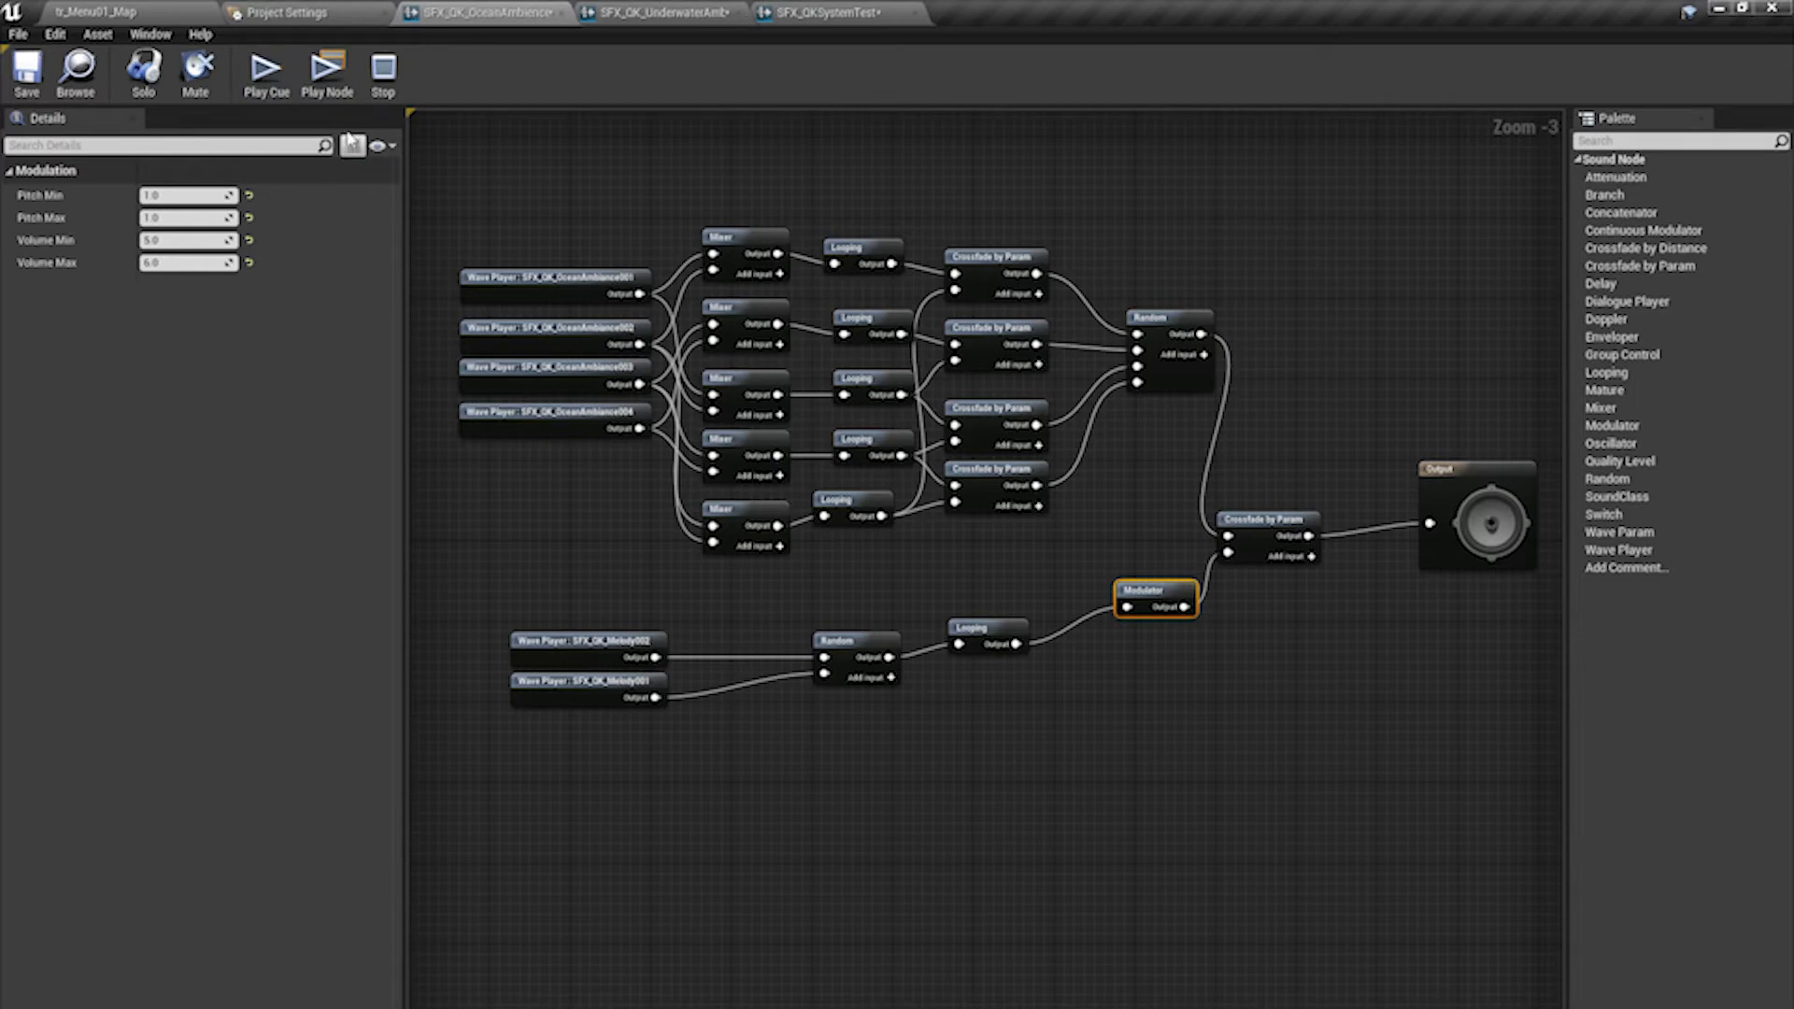
pyautogui.click(266, 70)
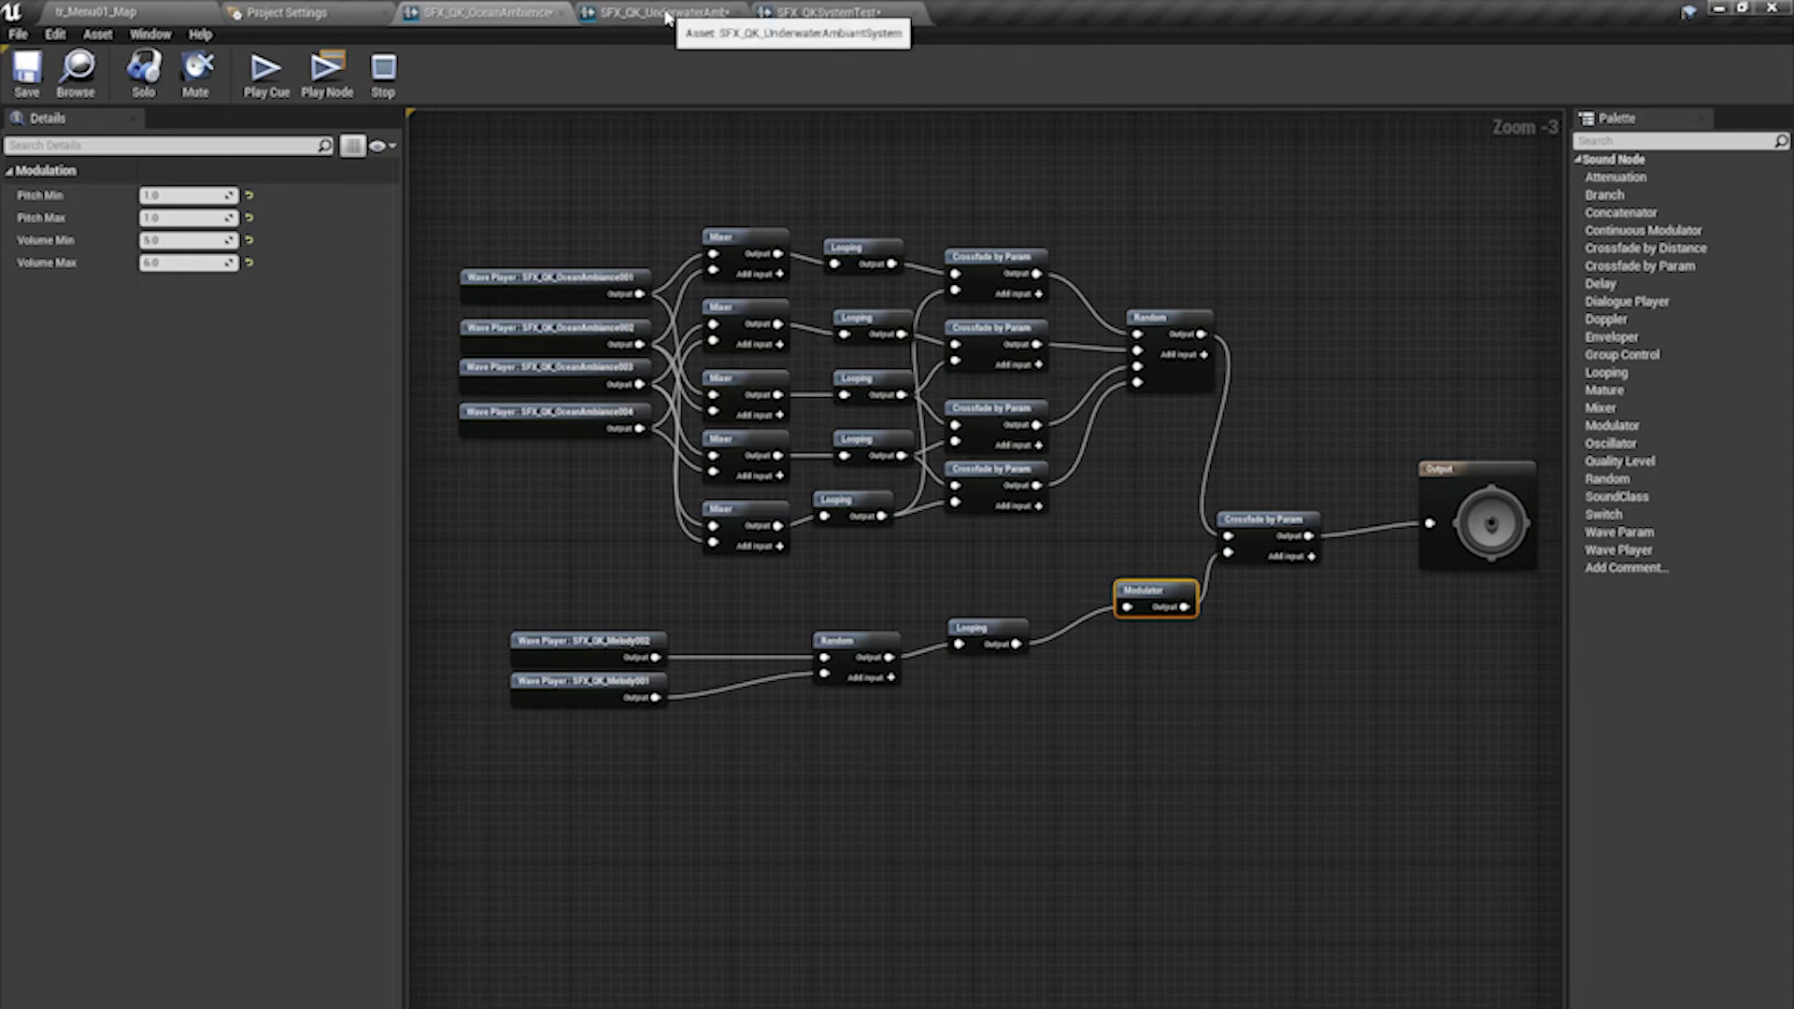
# - Switch to the SFX_QK_UnderwaterAmbientSystem cue and play it
pyautogui.click(667, 16)
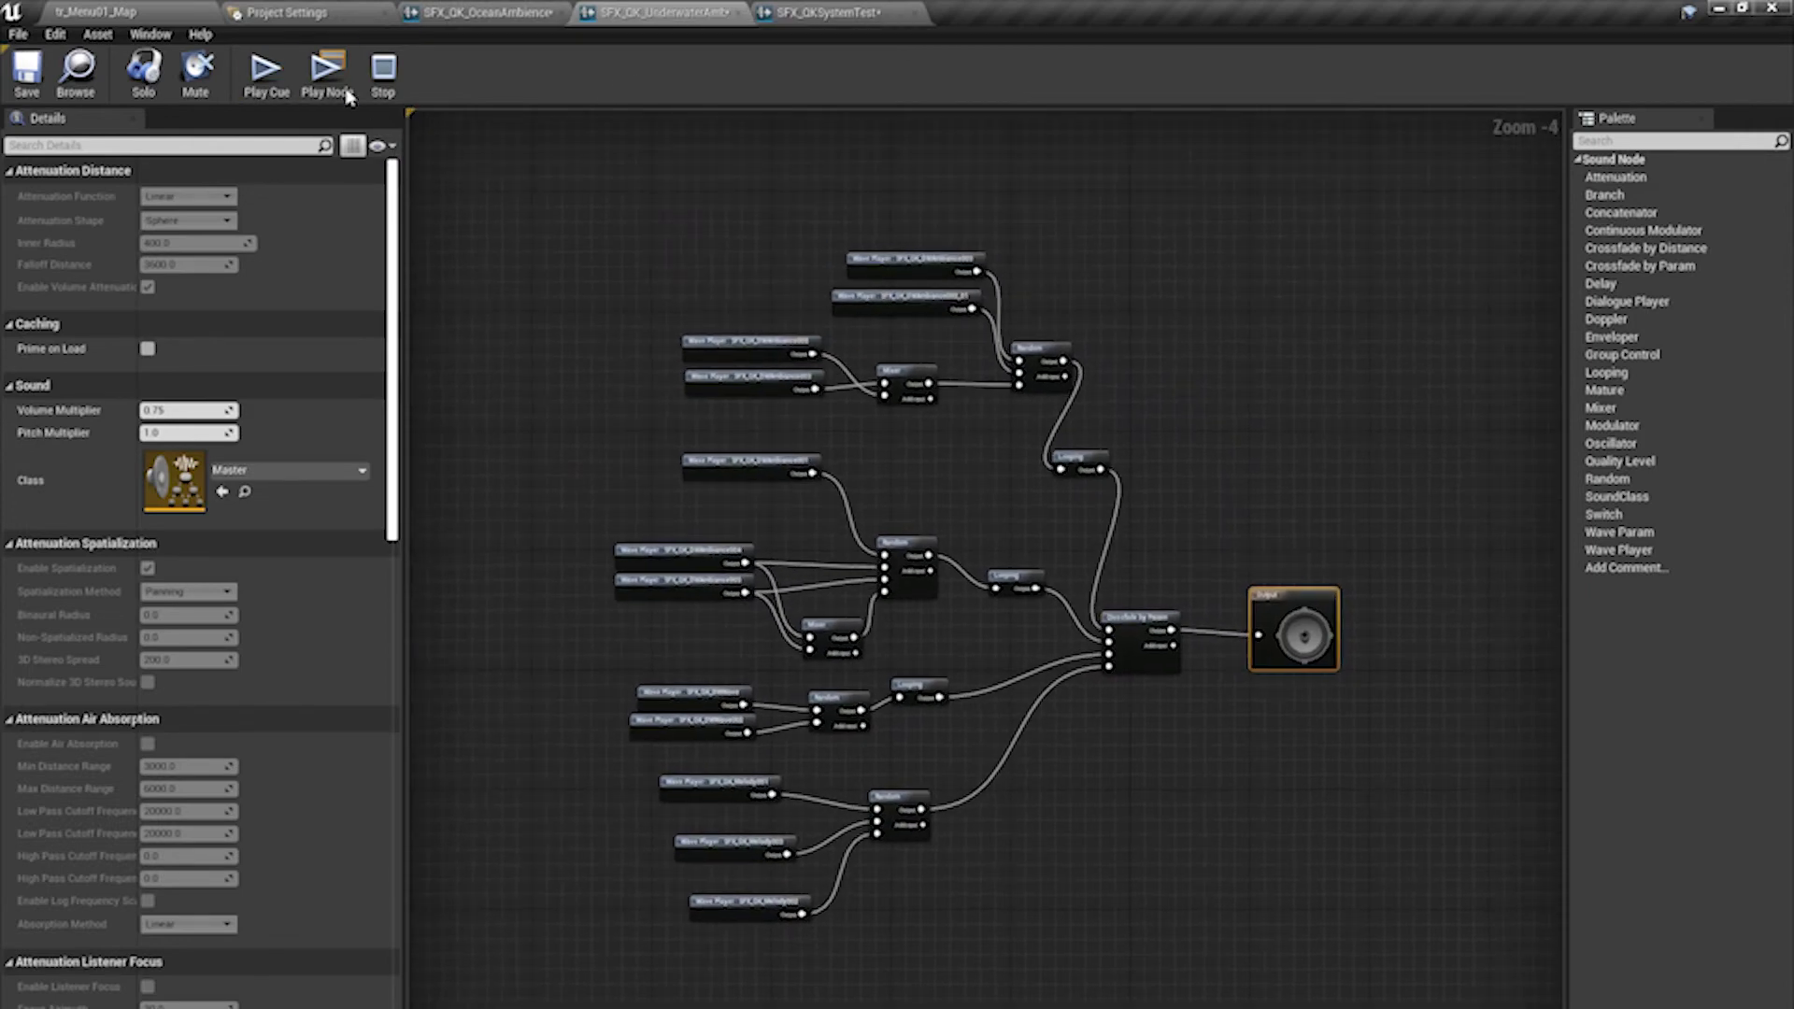
pyautogui.click(290, 84)
pyautogui.click(272, 77)
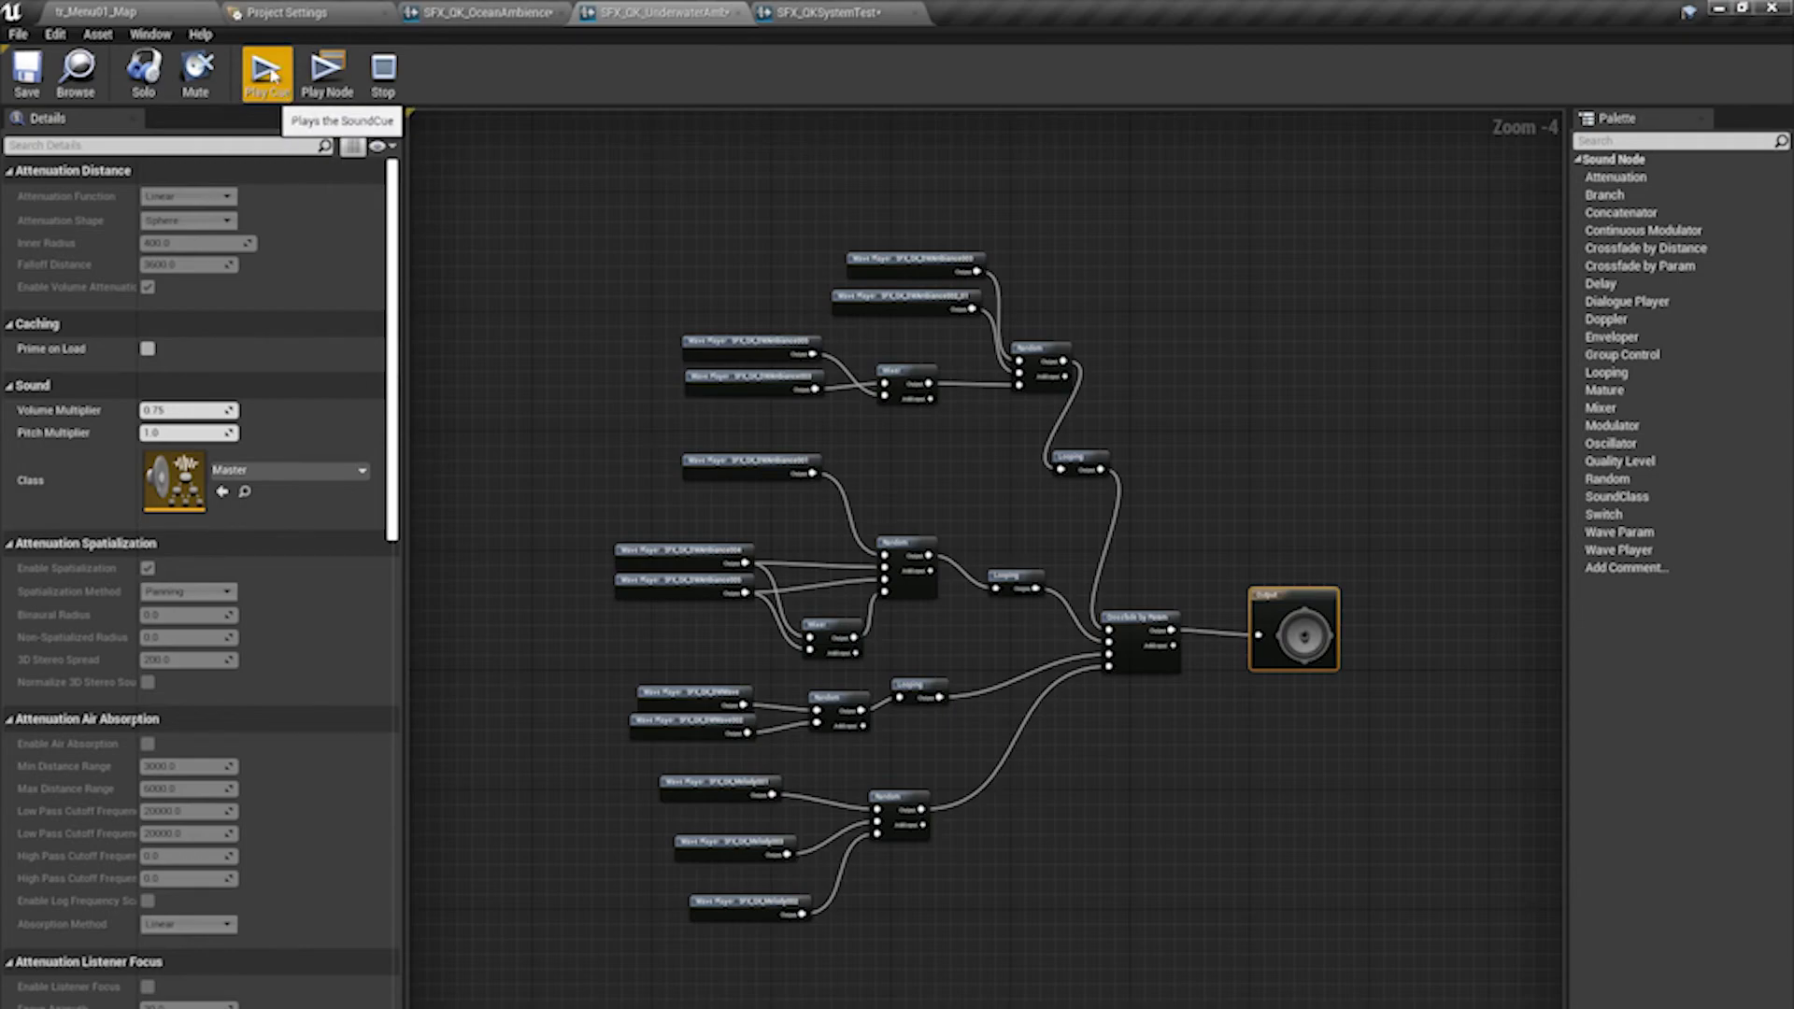